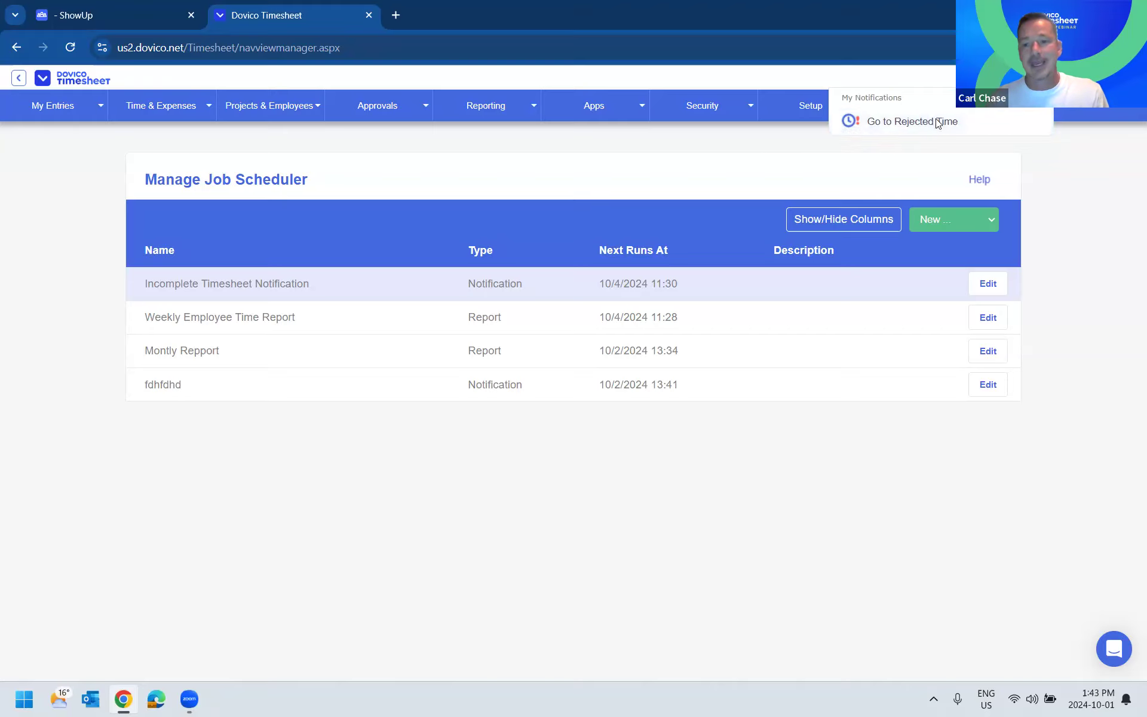
- Check which new job types the Job Scheduler offers and open the Manage Settings page with the instant email notification options
click(966, 234)
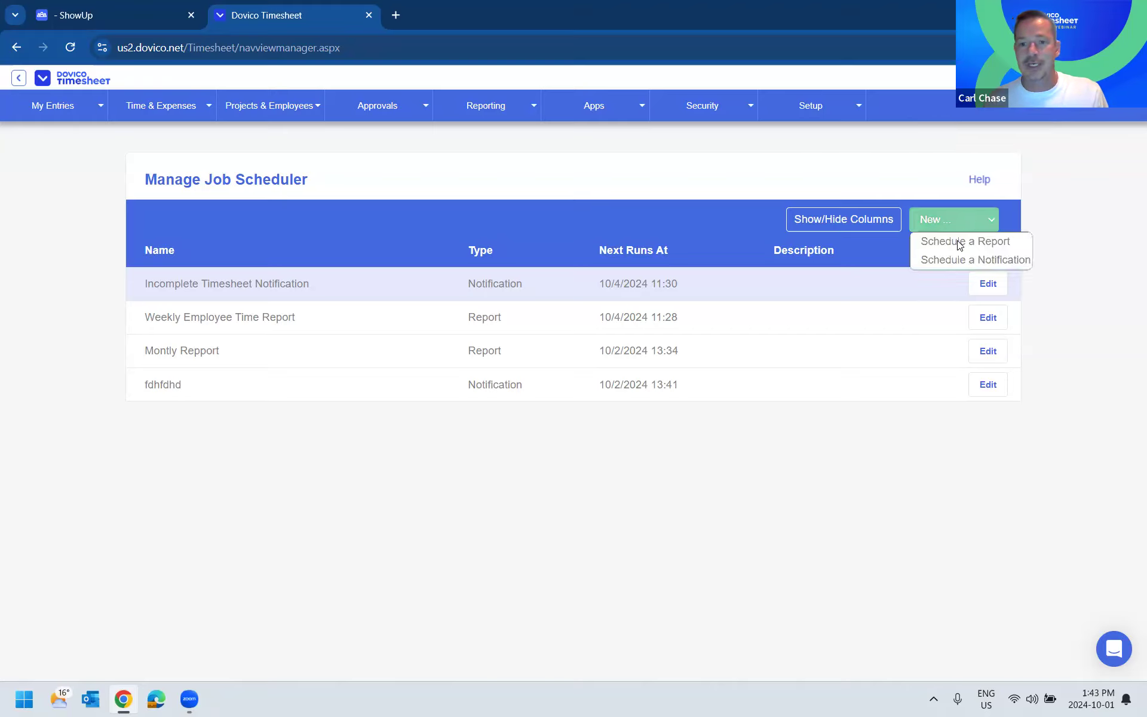
click(864, 190)
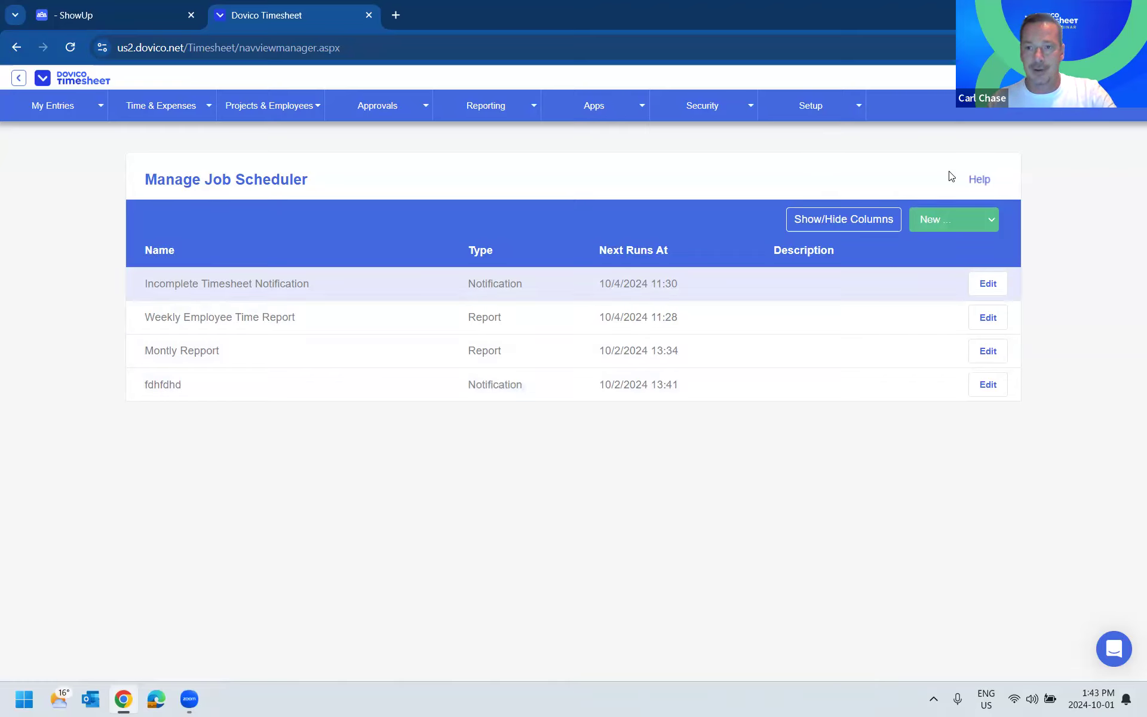
click(1087, 130)
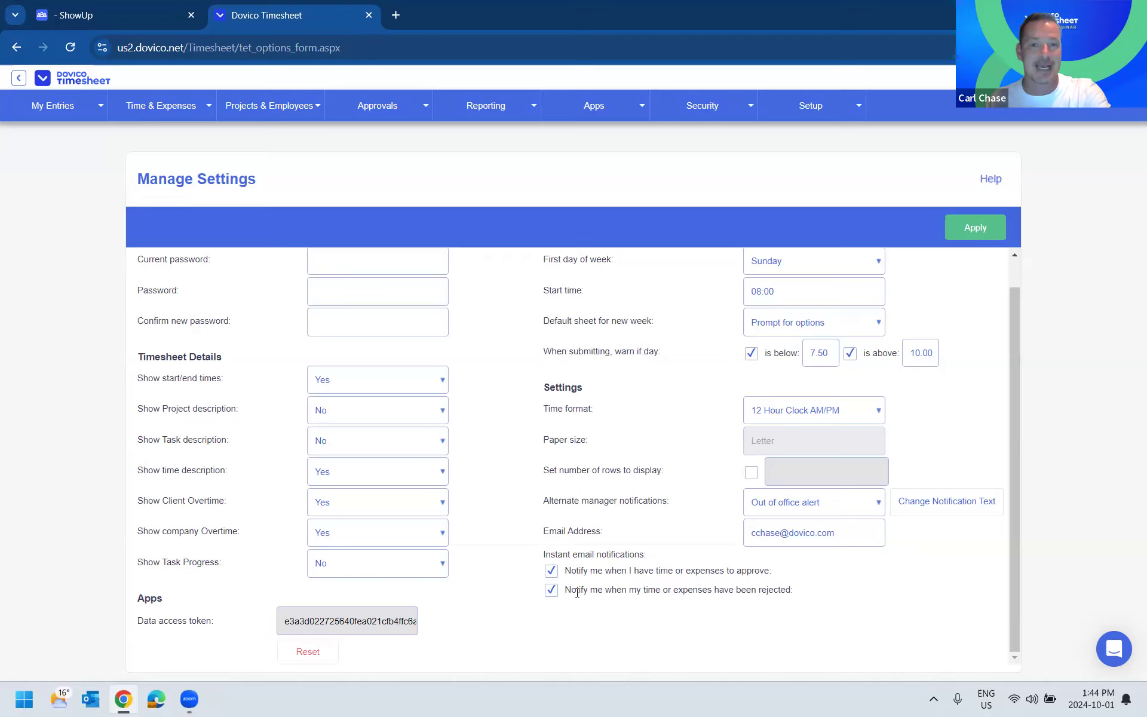
- Begin a new scheduled notification in the Job Scheduler to review the available notification types, closing it without saving
mouse_move(825, 115)
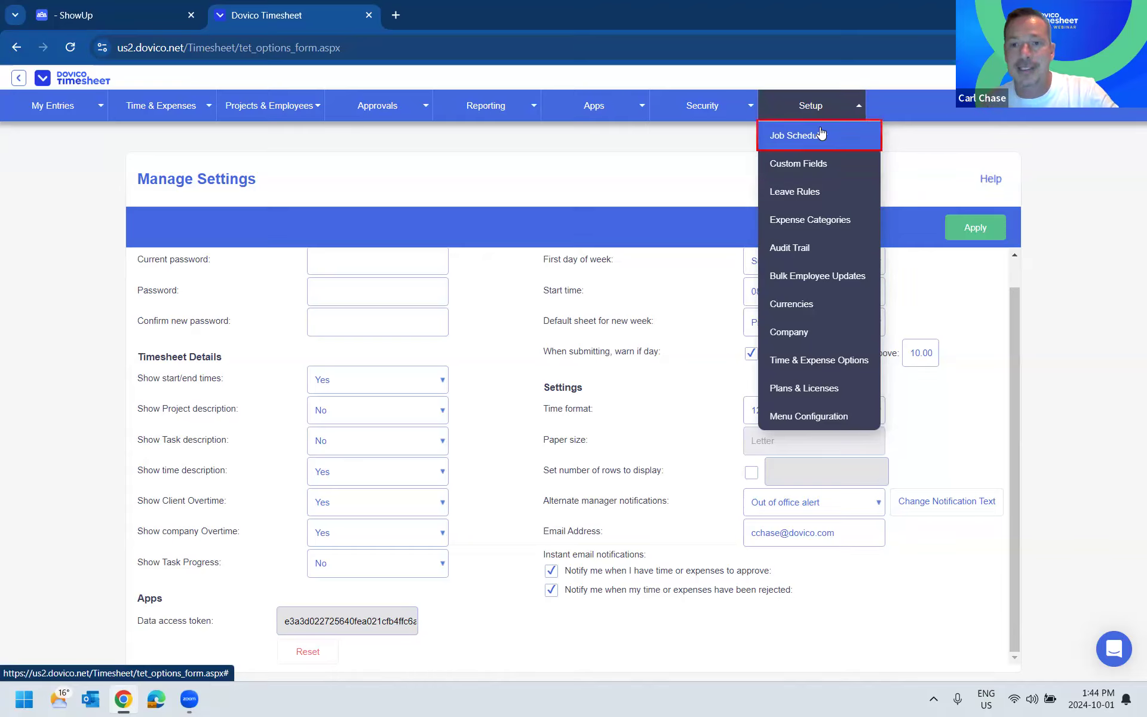
click(821, 134)
click(954, 219)
click(950, 260)
click(571, 361)
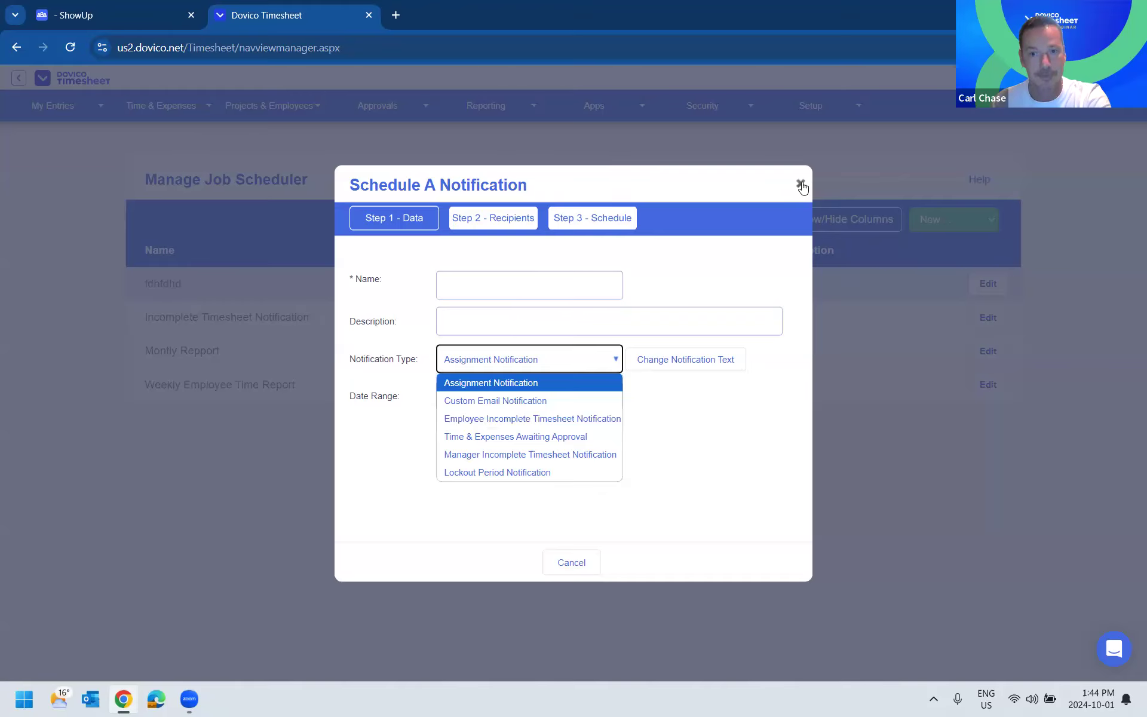
click(800, 183)
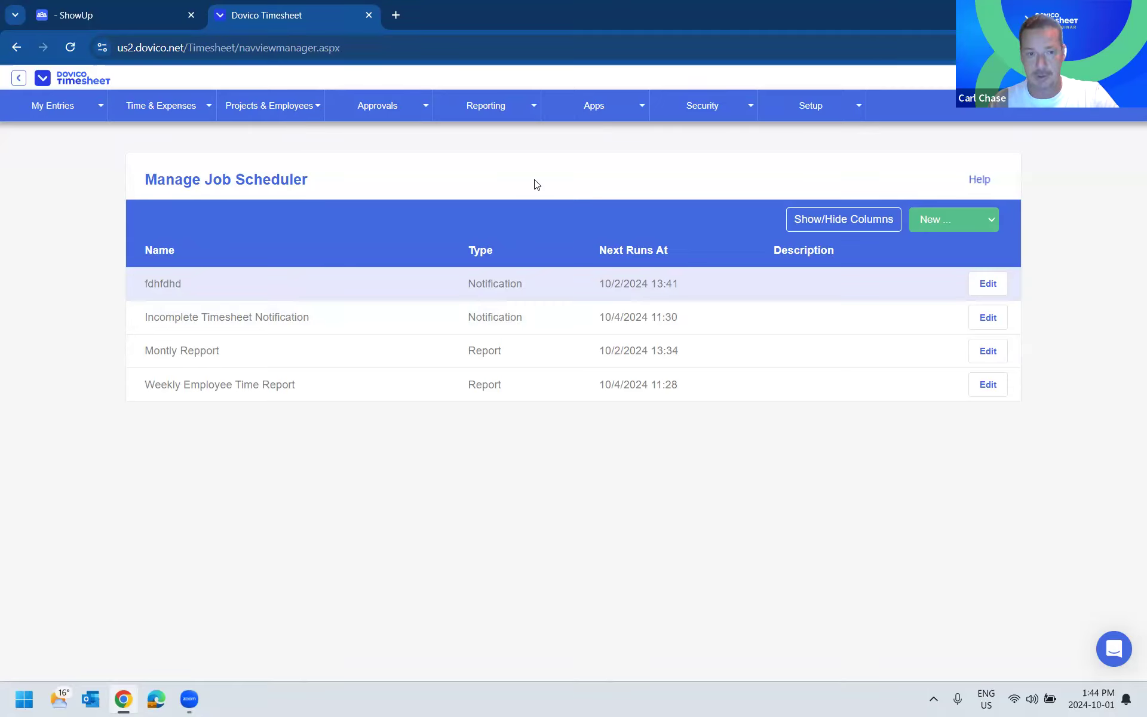
- Find the Project Time and Costs report among the public reports and open it
click(485, 106)
click(481, 137)
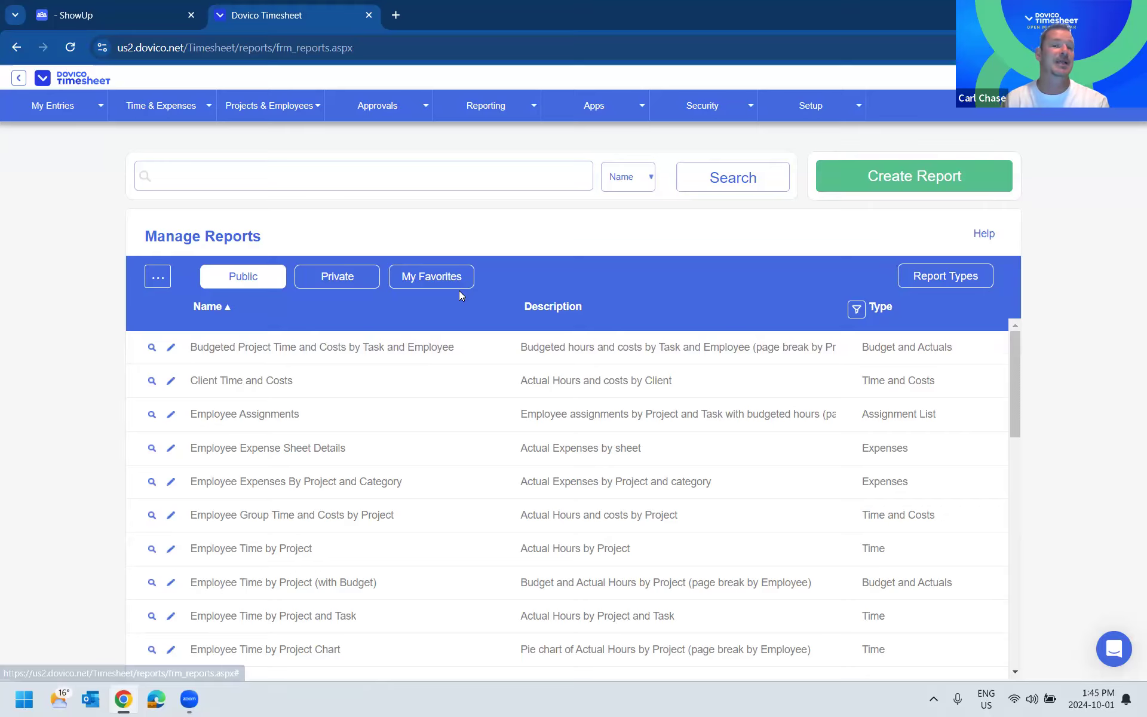
click(243, 277)
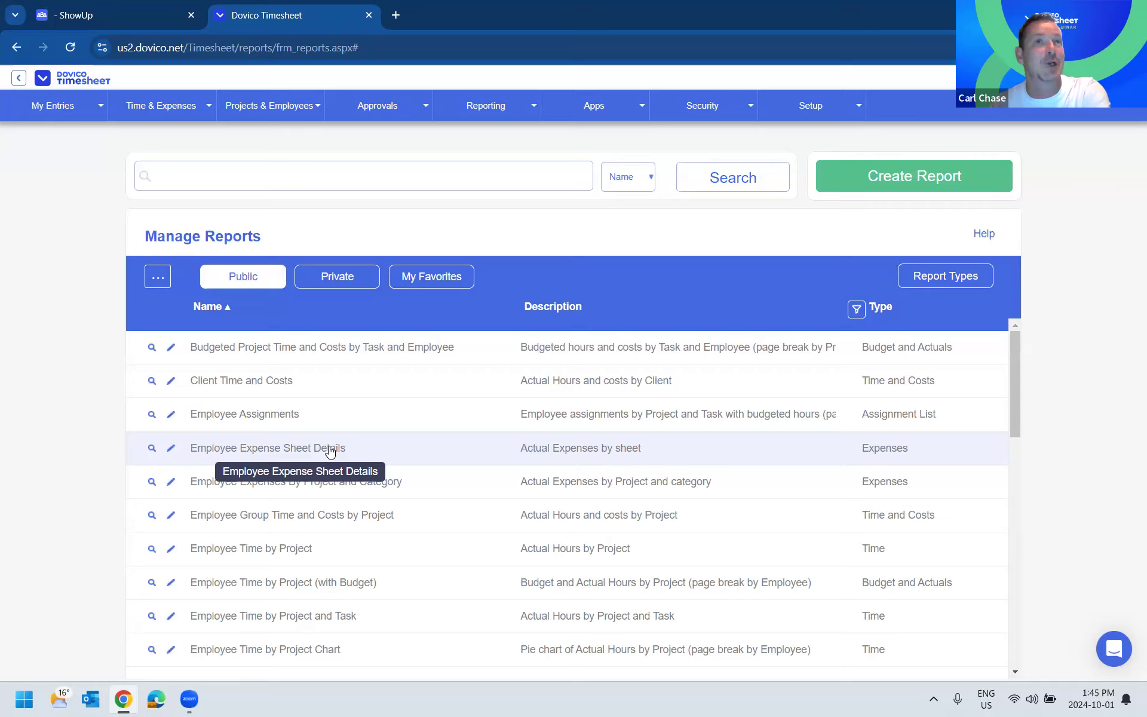
scroll(399, 499, down, 1)
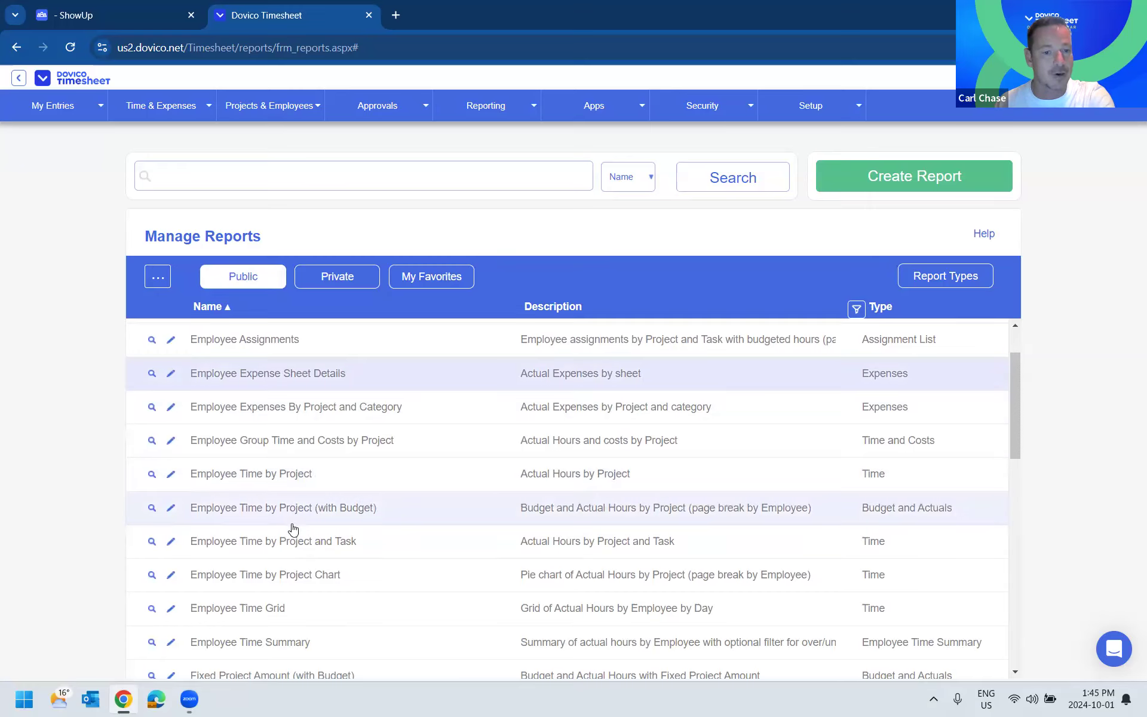
scroll(295, 519, down, 2)
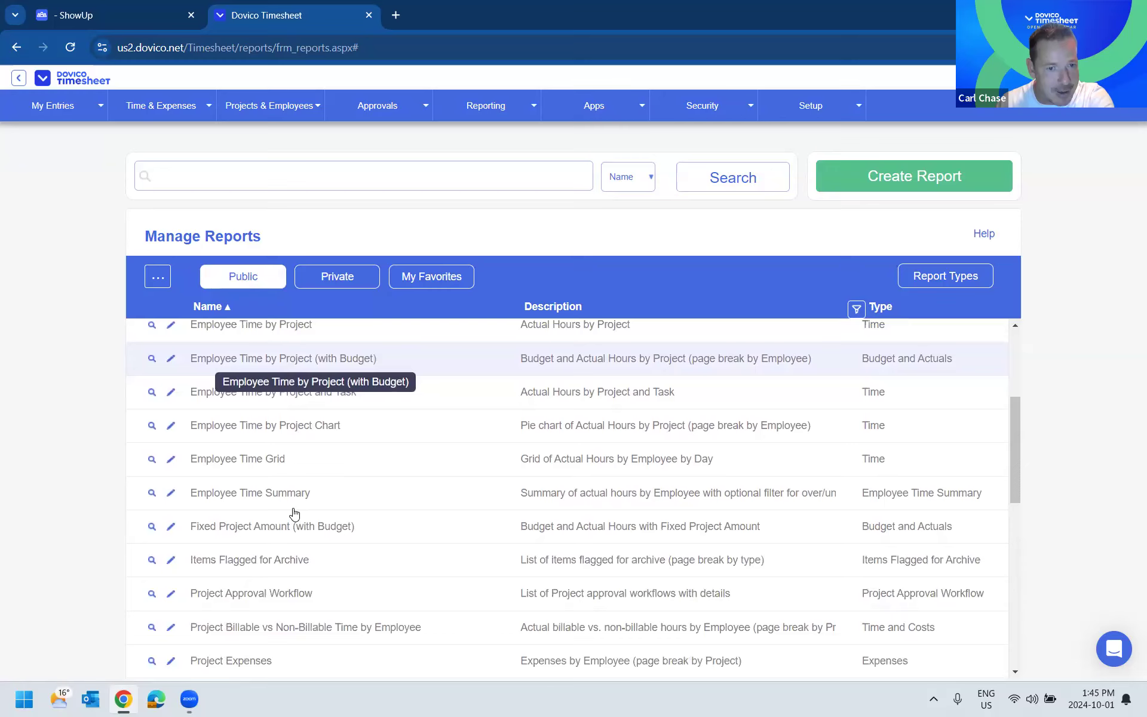
scroll(294, 515, down, 2)
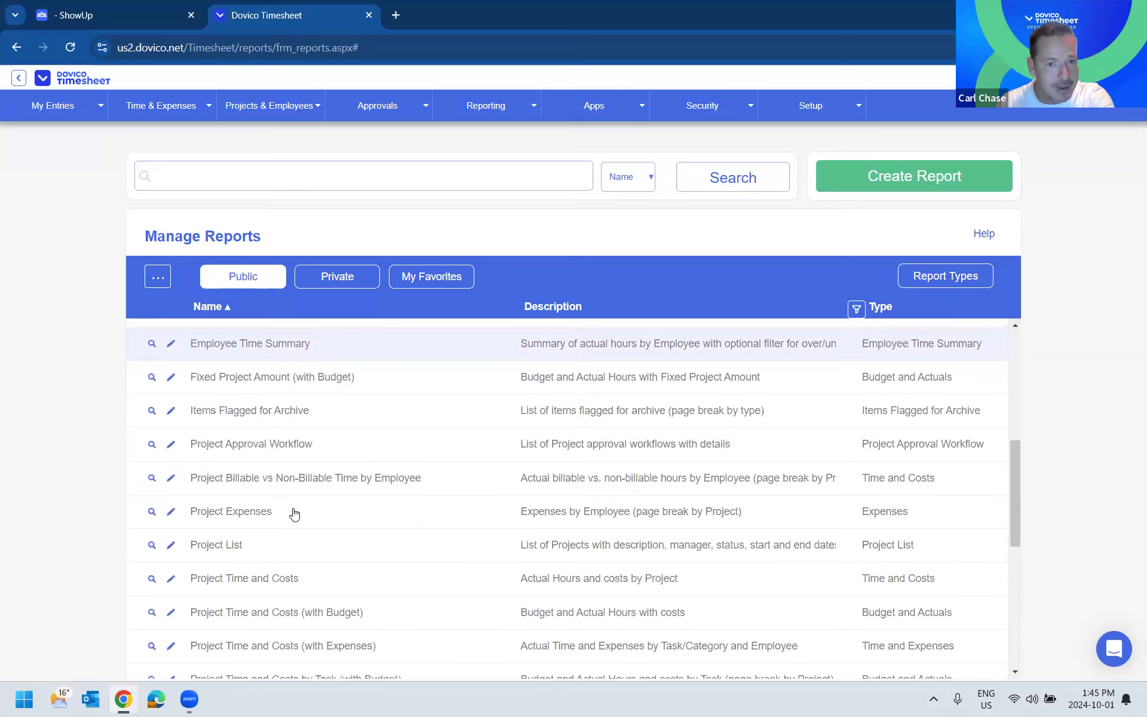
click(258, 578)
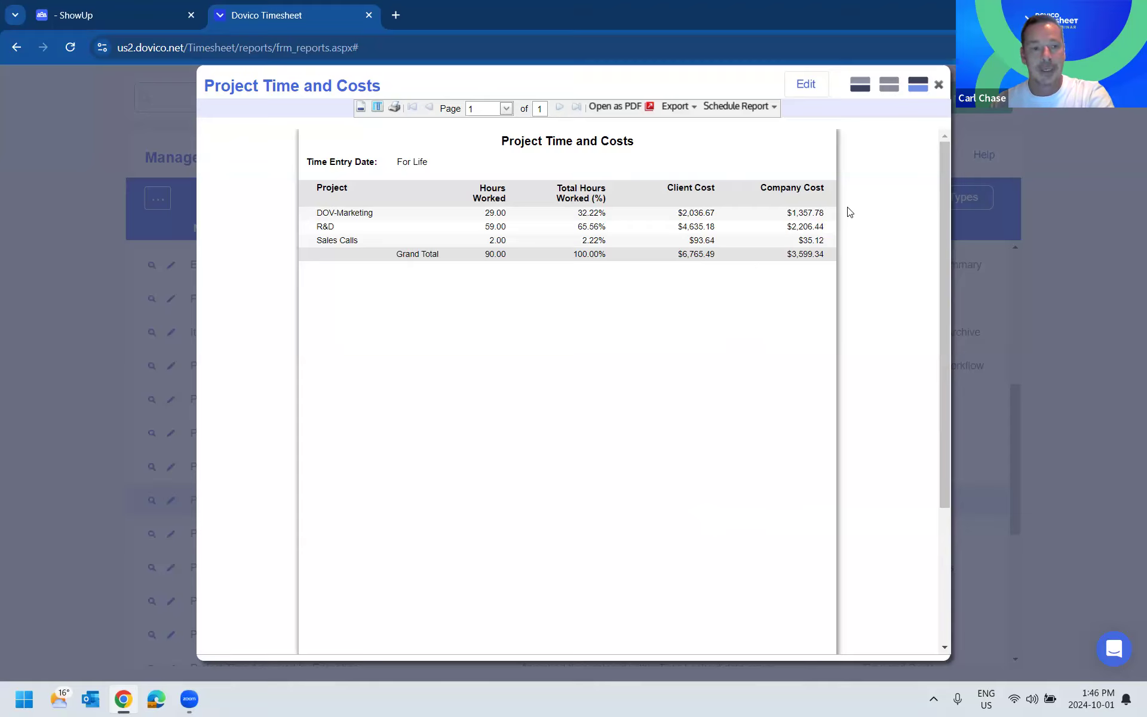
- View the scheduling form for the Project Time and Costs report, cancel it and close the report
click(739, 107)
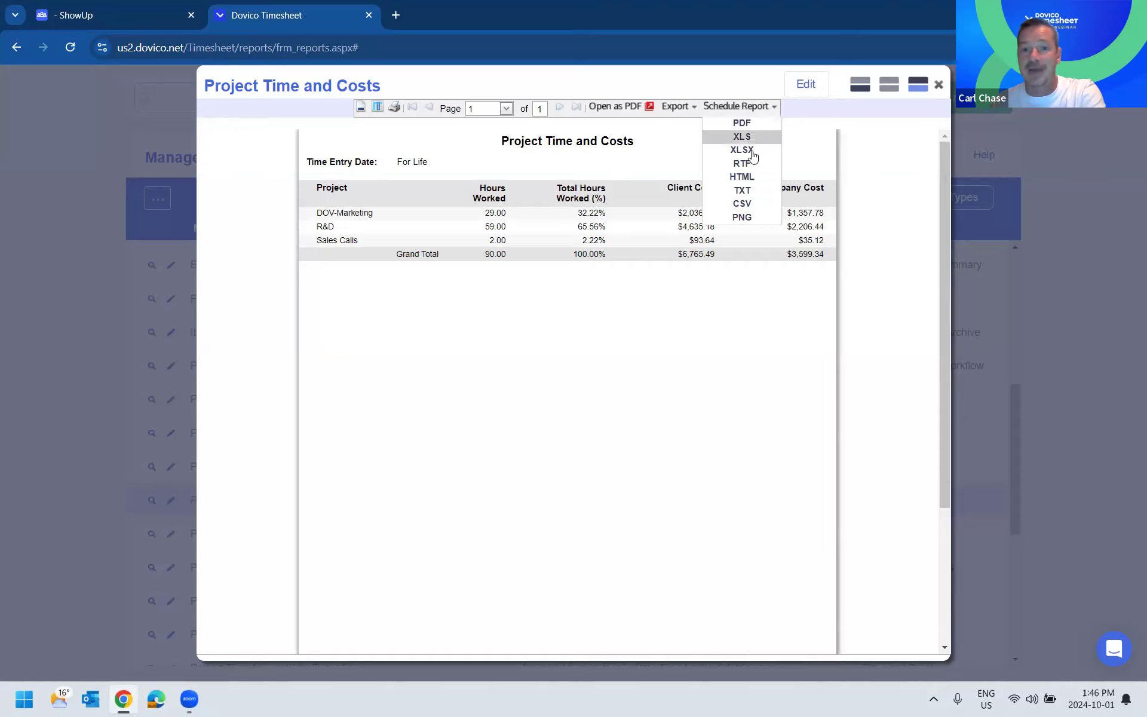
click(752, 155)
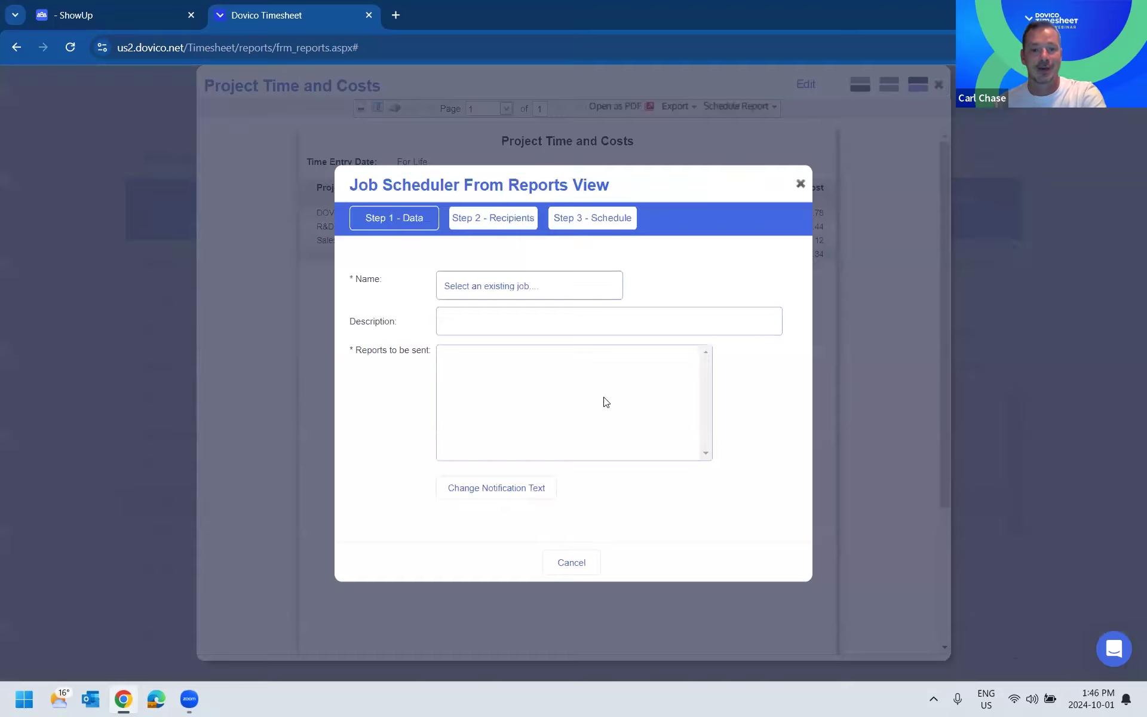
click(571, 563)
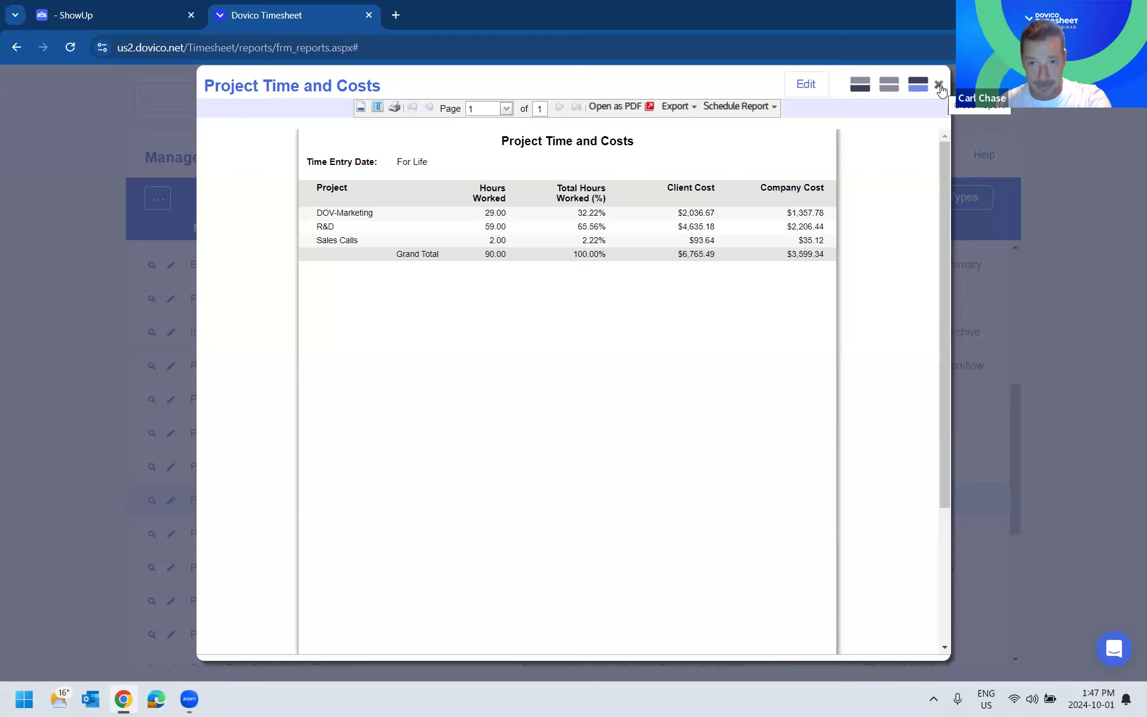
click(938, 85)
- Run the Project Time and Costs (with Budget) report, inspect the budgeted hours for DOV-Marketing and close the report
scroll(365, 427, down, 1)
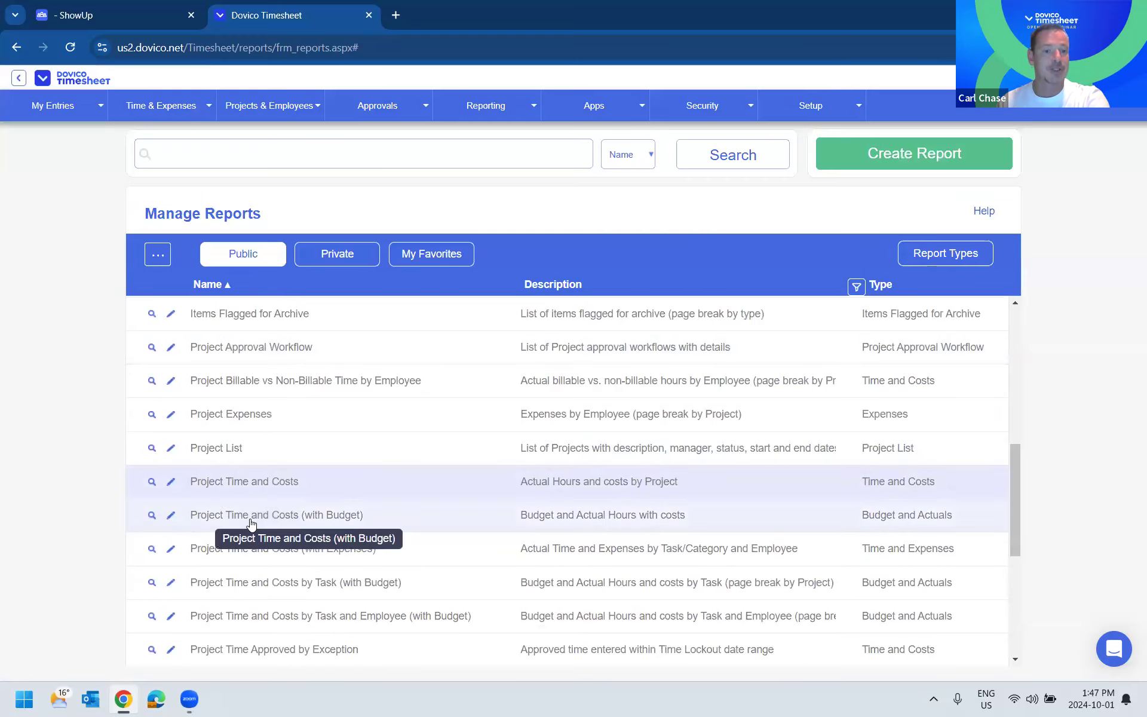
click(352, 517)
click(572, 599)
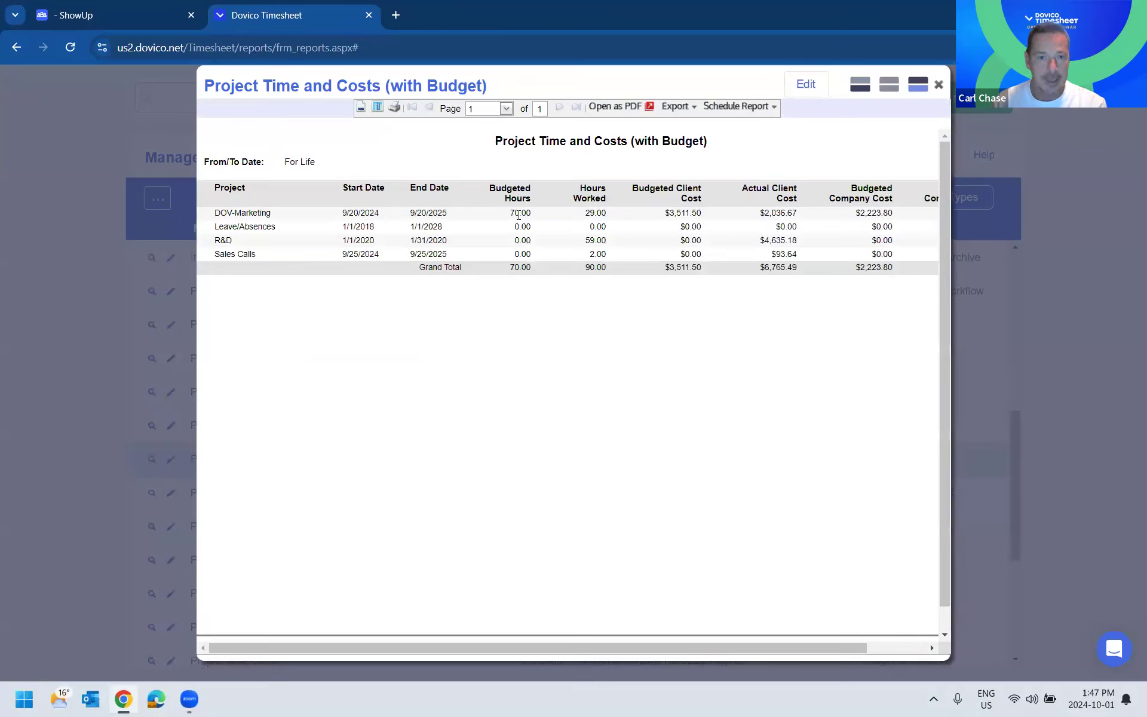
drag(514, 211, 510, 211)
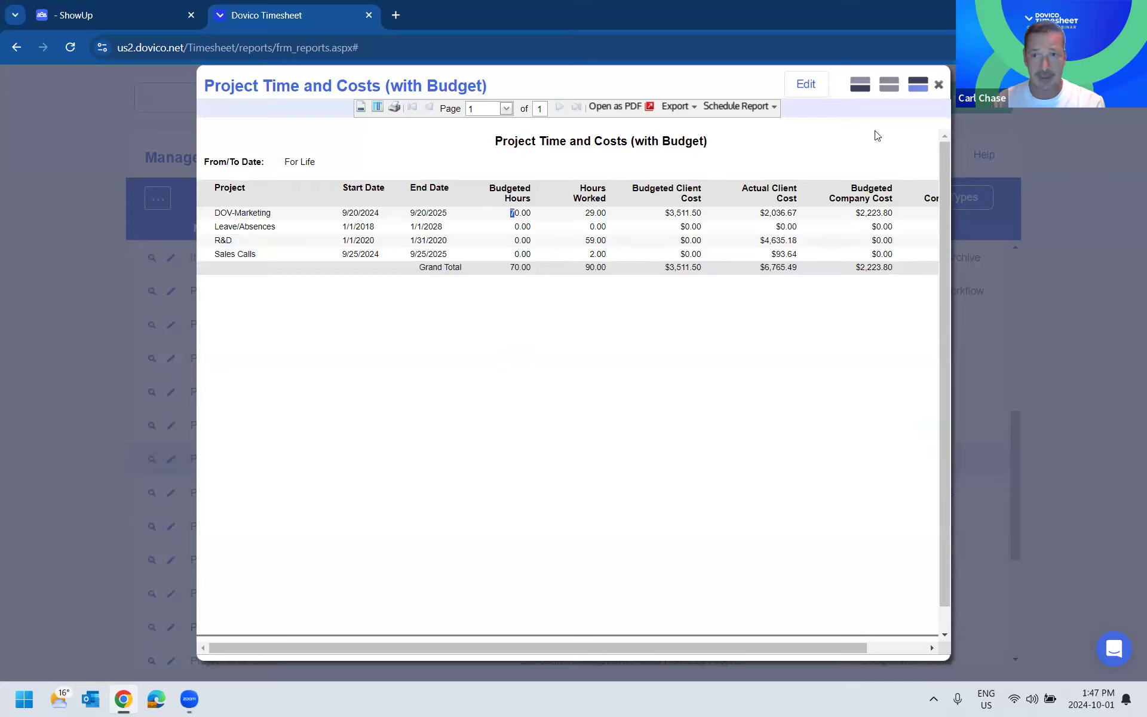
click(939, 86)
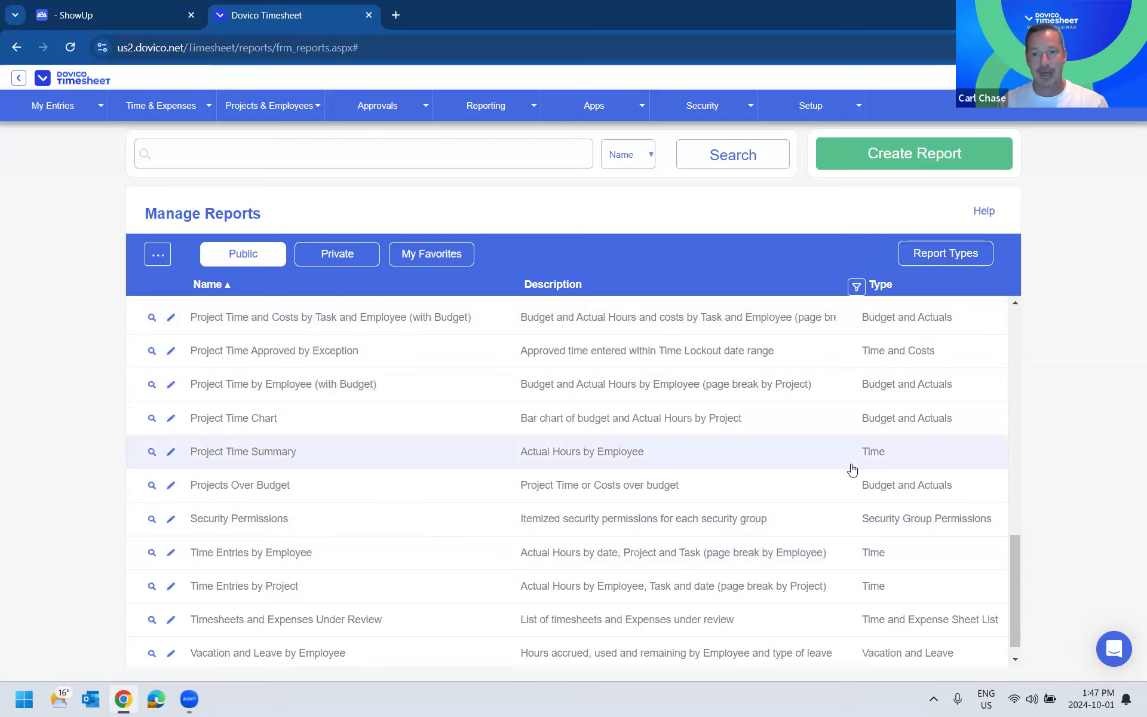
- Look through the public reports and open Time Entries by Employee
scroll(880, 469, up, 15)
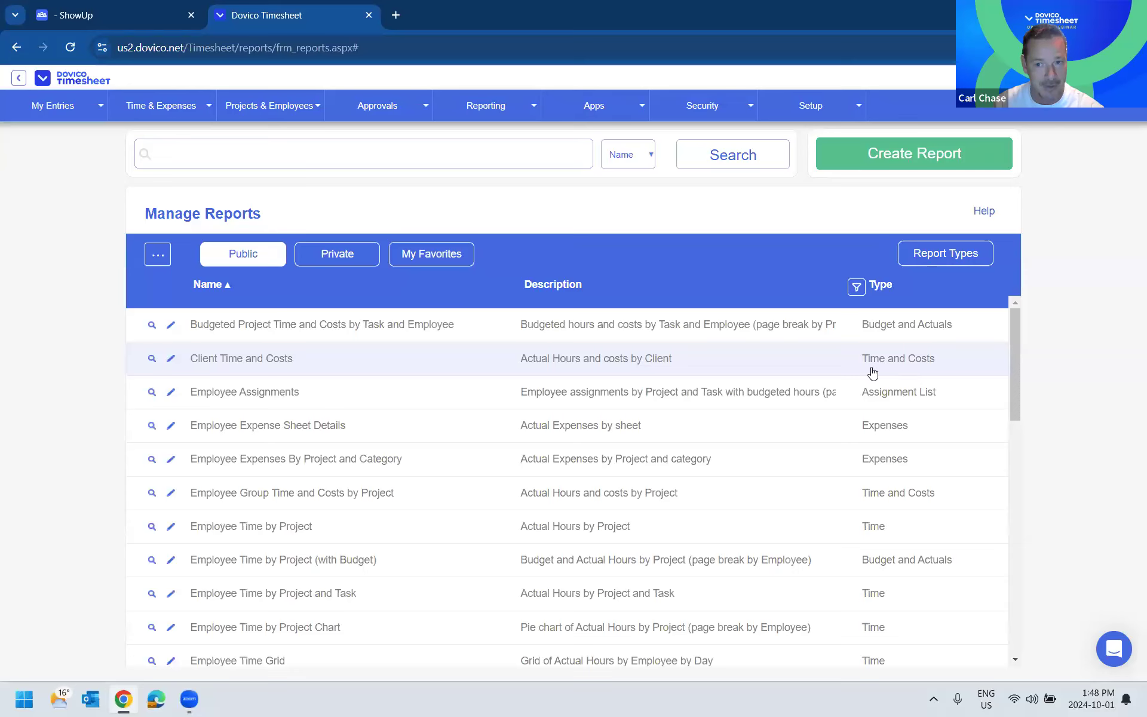
scroll(920, 433, down, 1)
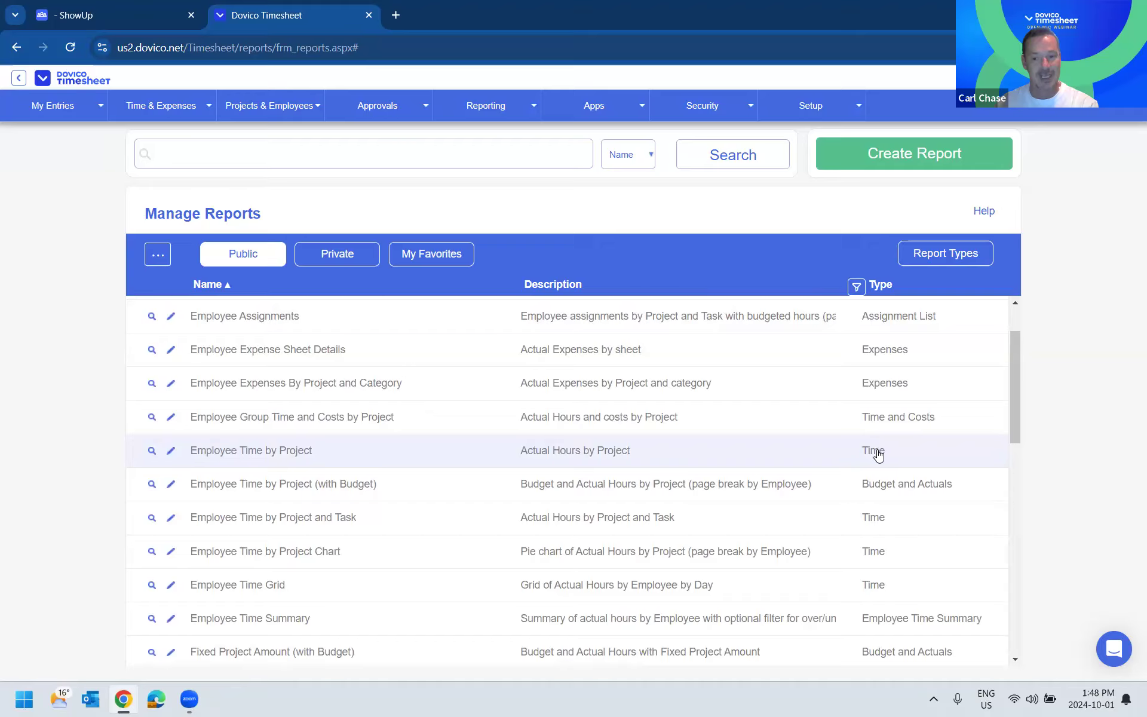
scroll(878, 454, down, 9)
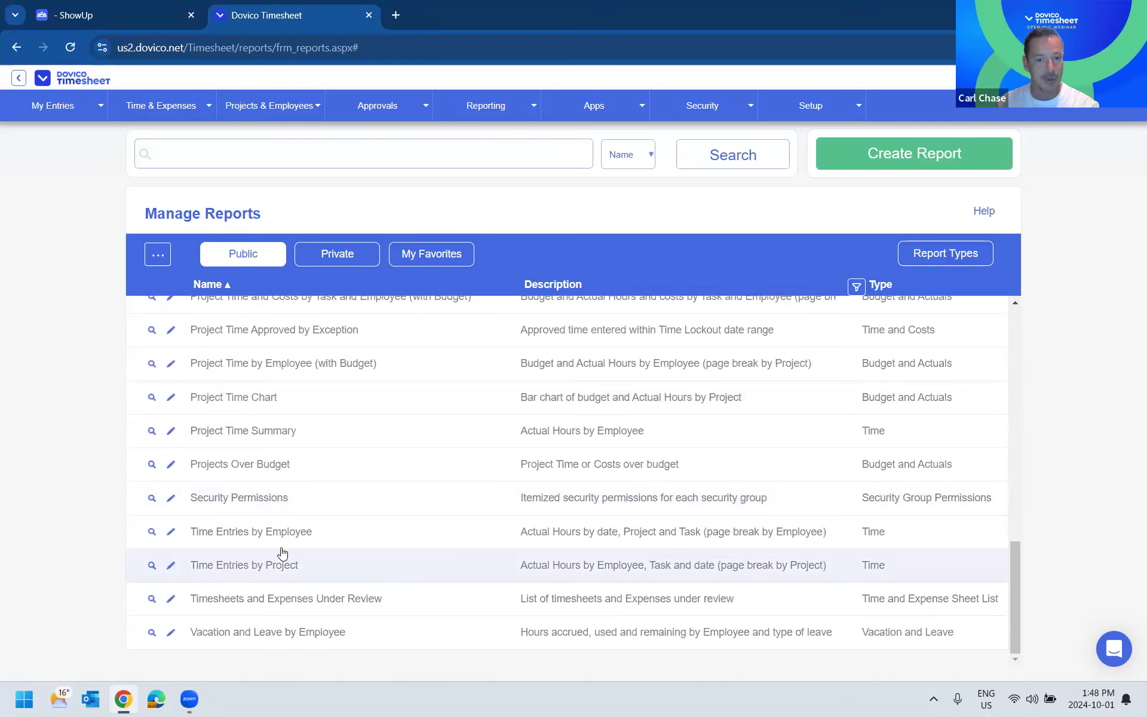
click(275, 533)
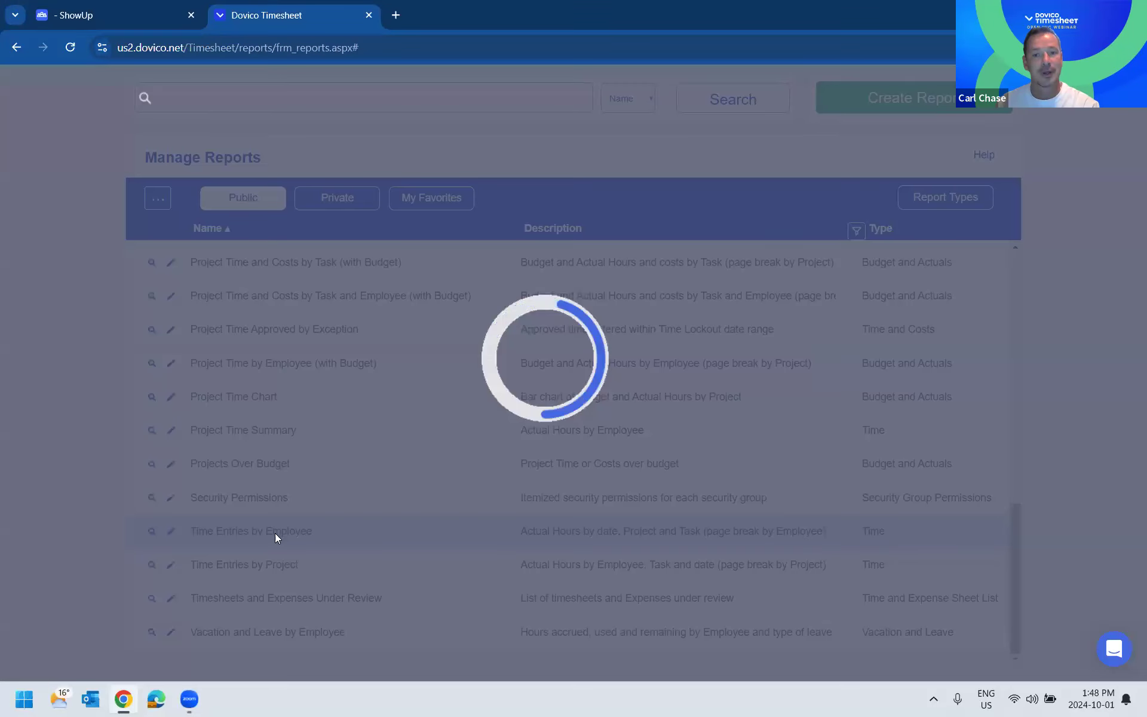
- Filter Time Entries by Employee to one employee, the date range 9/3/2024 to 10/1/2024 and Rejected status, closing it without running
click(254, 270)
click(550, 230)
click(486, 263)
click(716, 224)
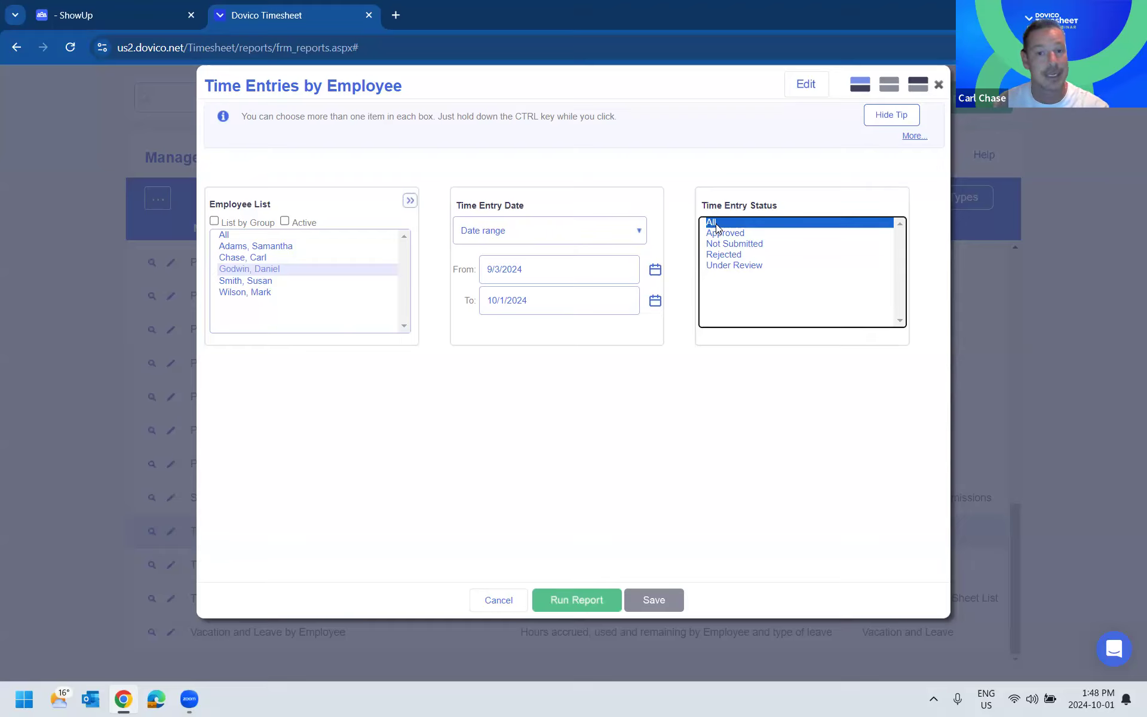
click(723, 254)
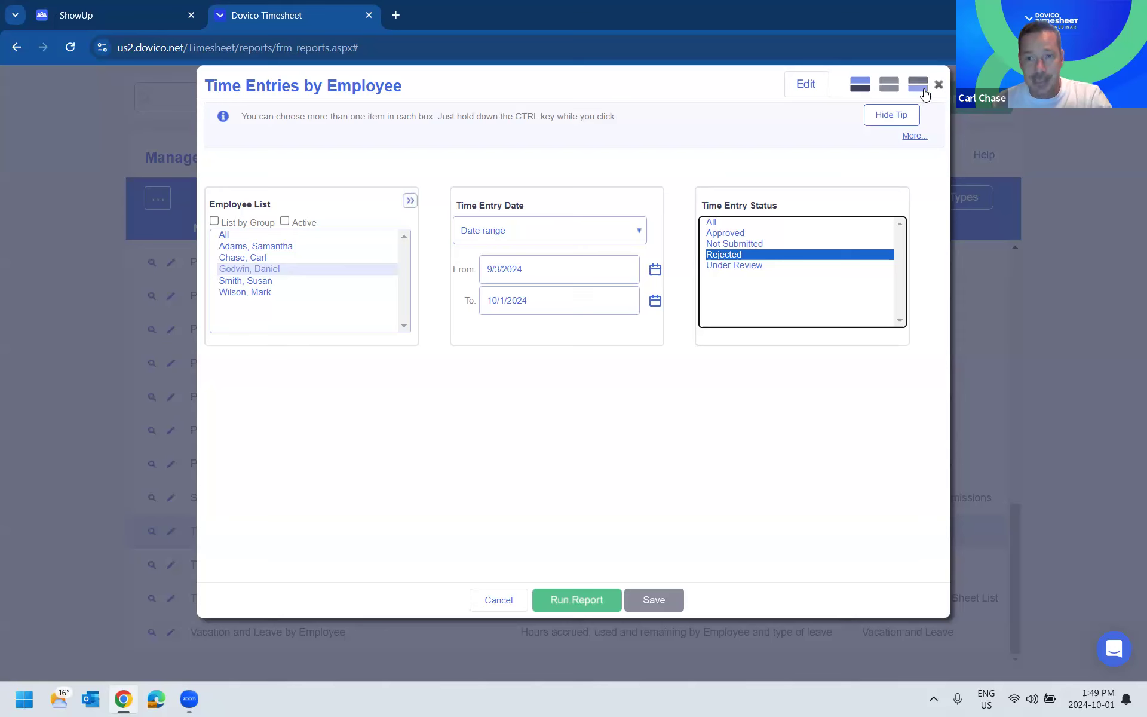
click(939, 85)
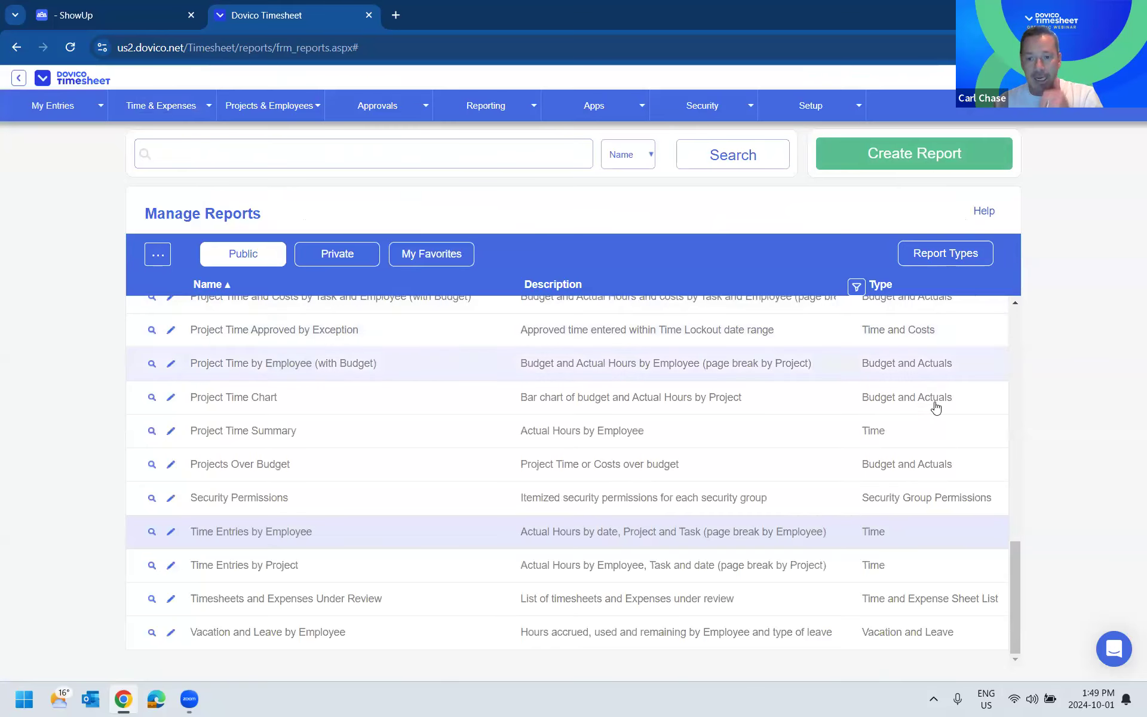
- Browse the types of the public reports and open the list of available report types
scroll(926, 407, up, 3)
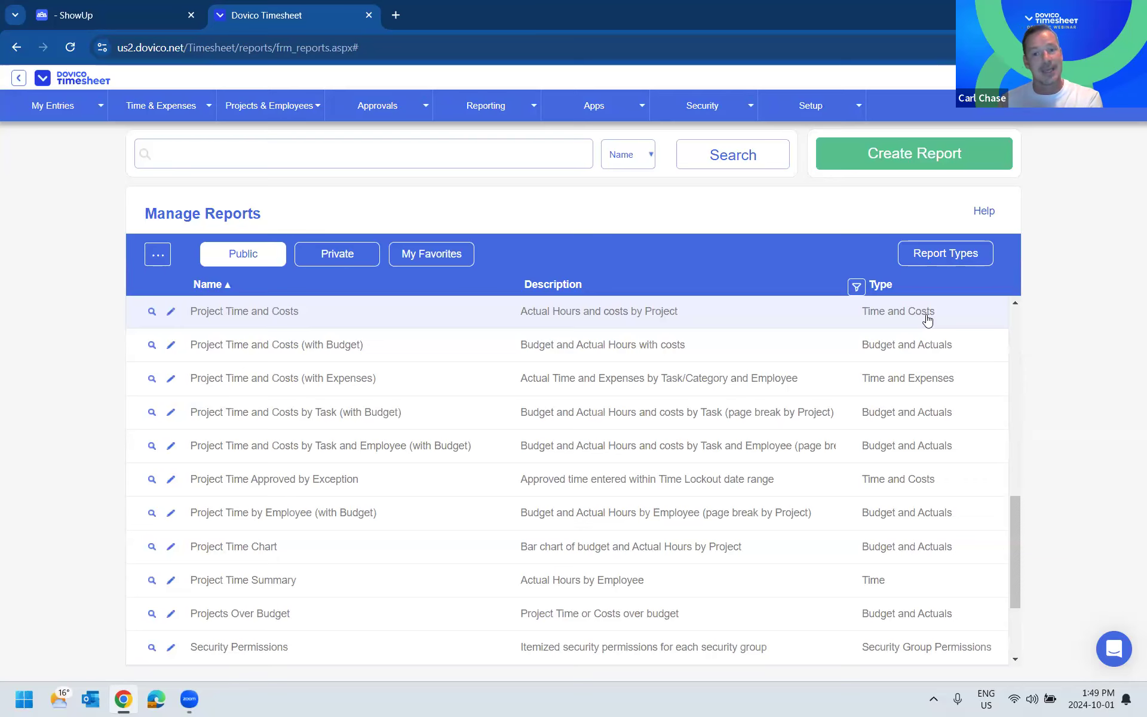
scroll(1004, 450, down, 3)
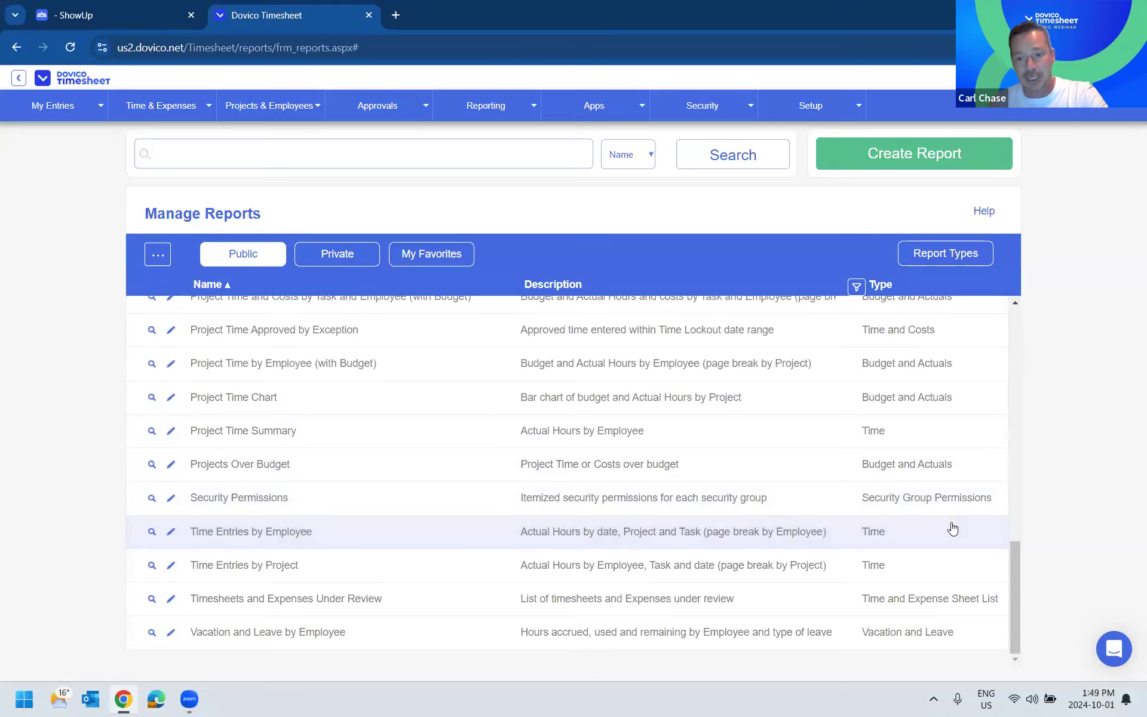
scroll(883, 440, up, 1)
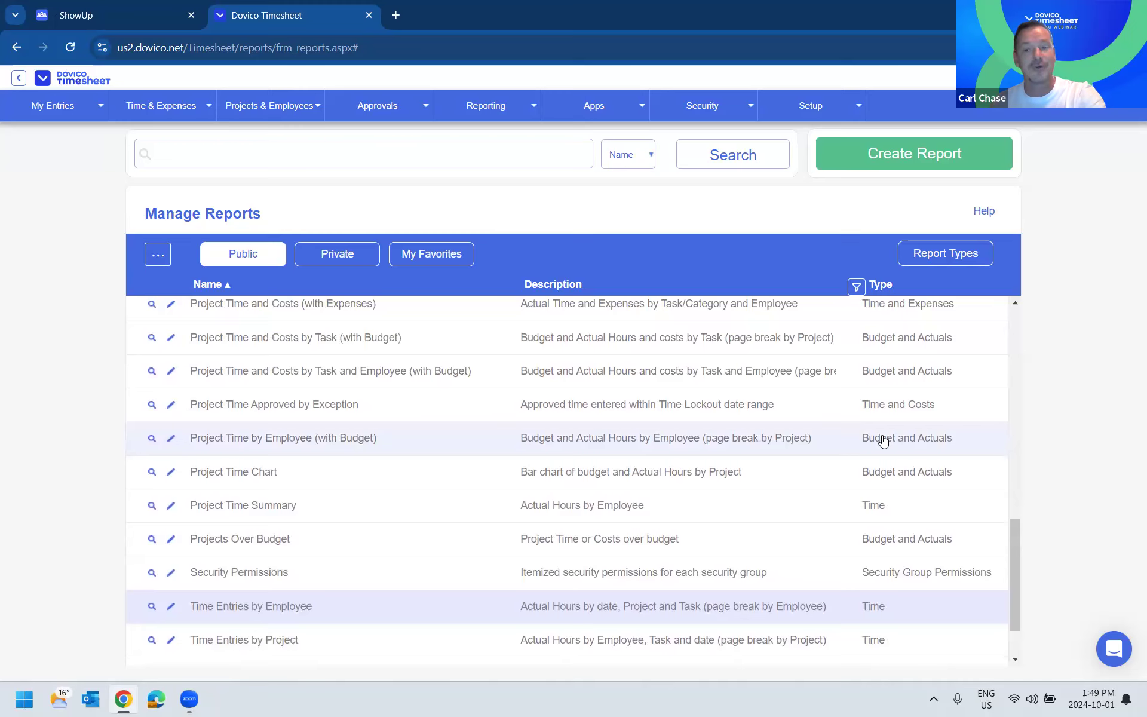
scroll(883, 440, up, 2)
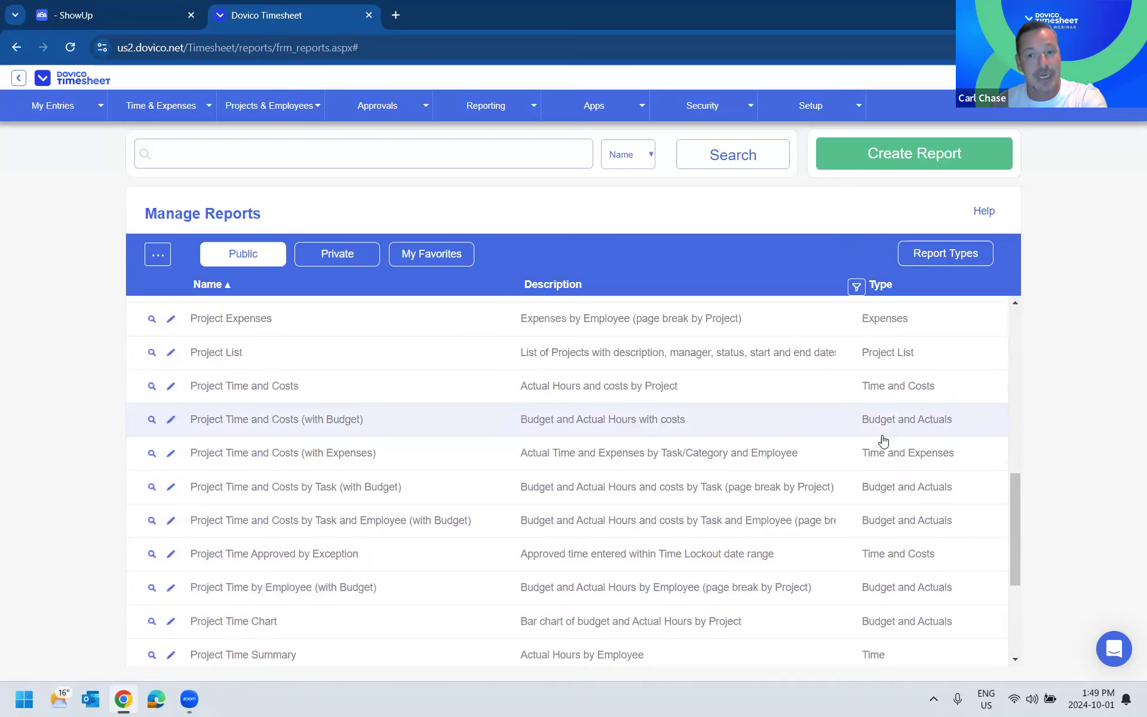
scroll(883, 440, up, 5)
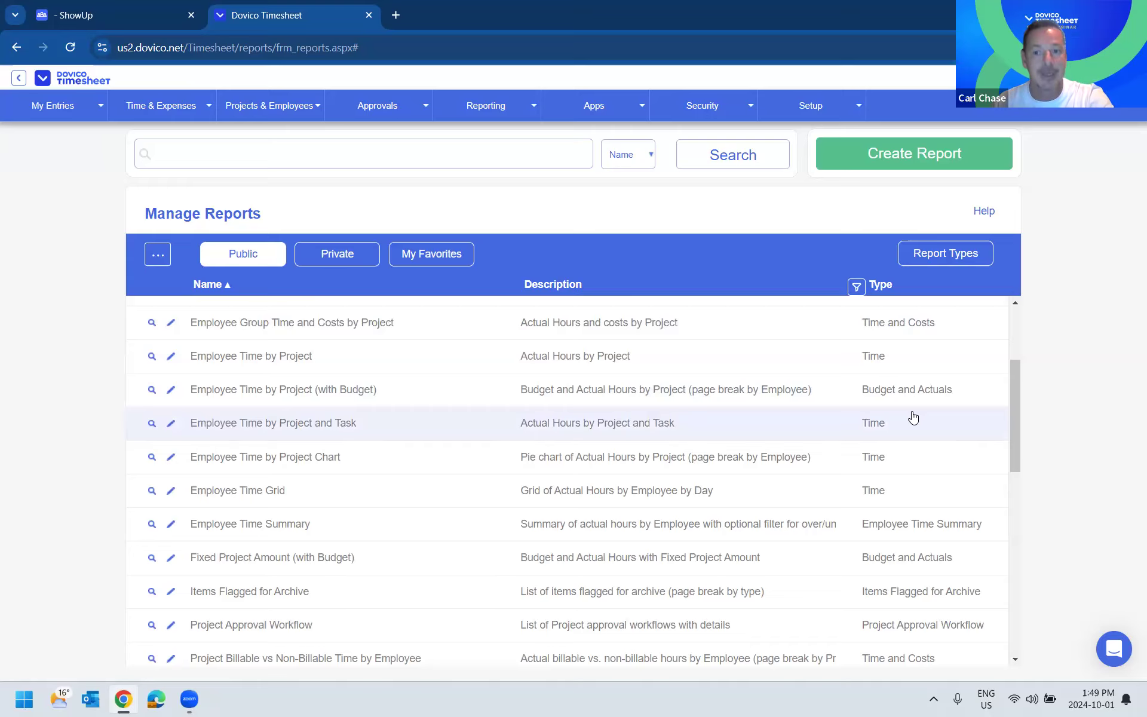
click(939, 257)
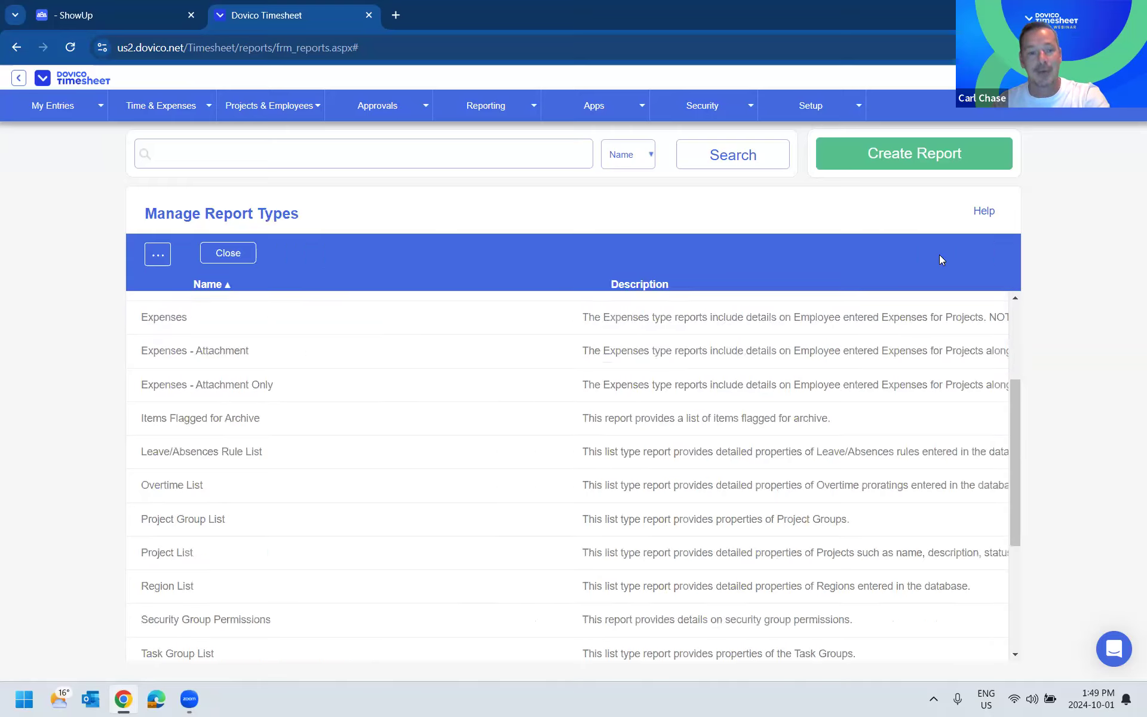
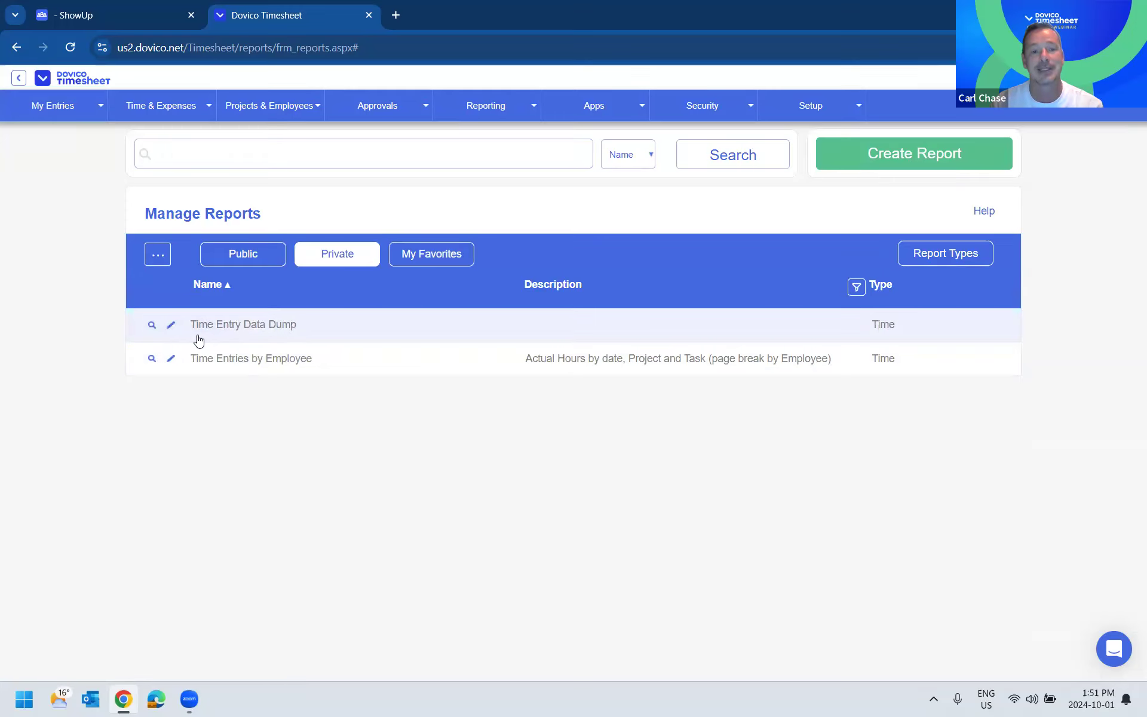
- View the column setup of the private Time Entries by Employee report and close it without changes
click(170, 326)
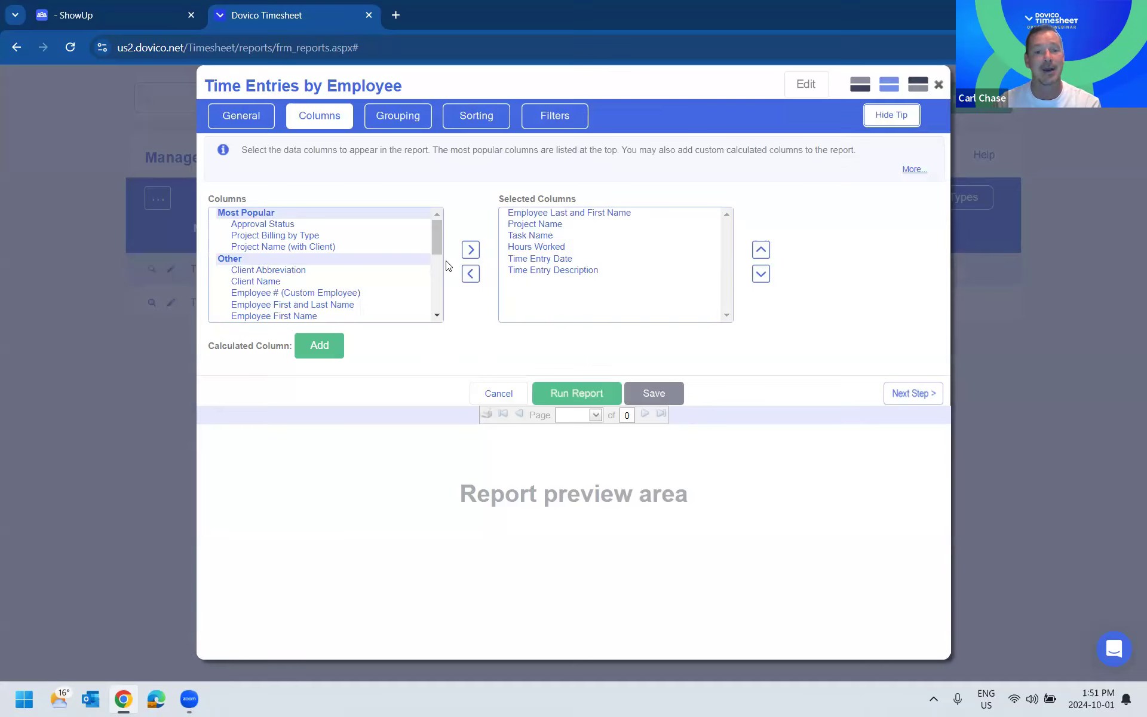
click(938, 85)
- View the security groups and open the report permission settings for the Administrator group
mouse_move(702, 106)
click(694, 136)
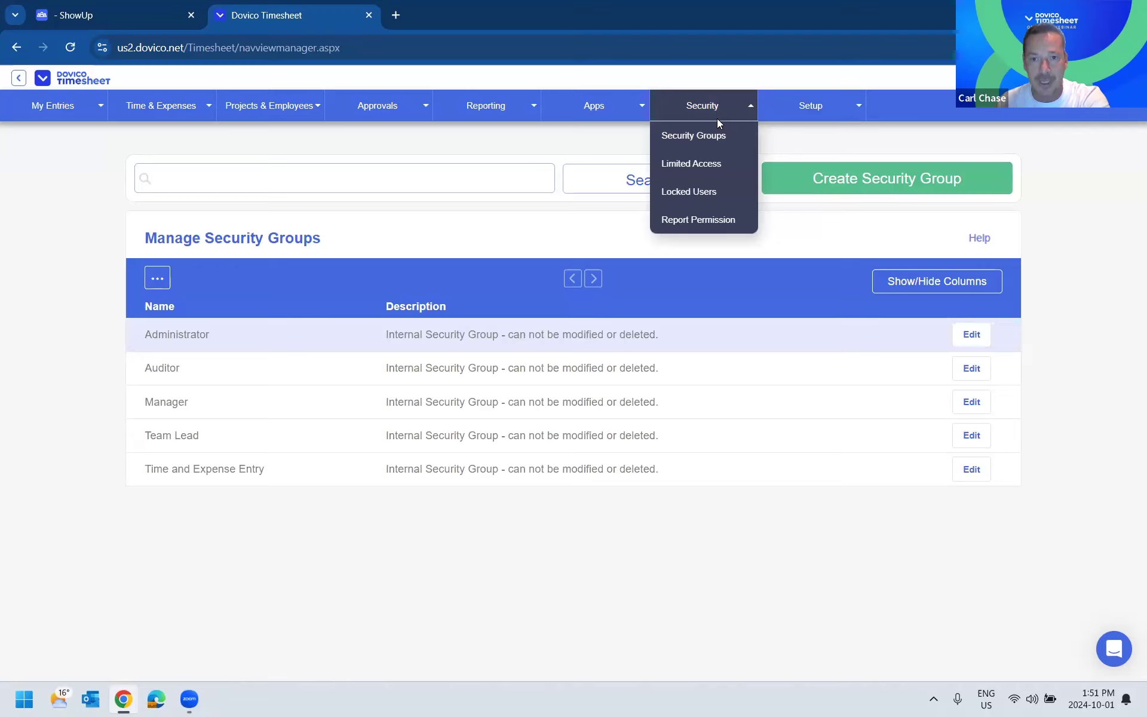
click(705, 220)
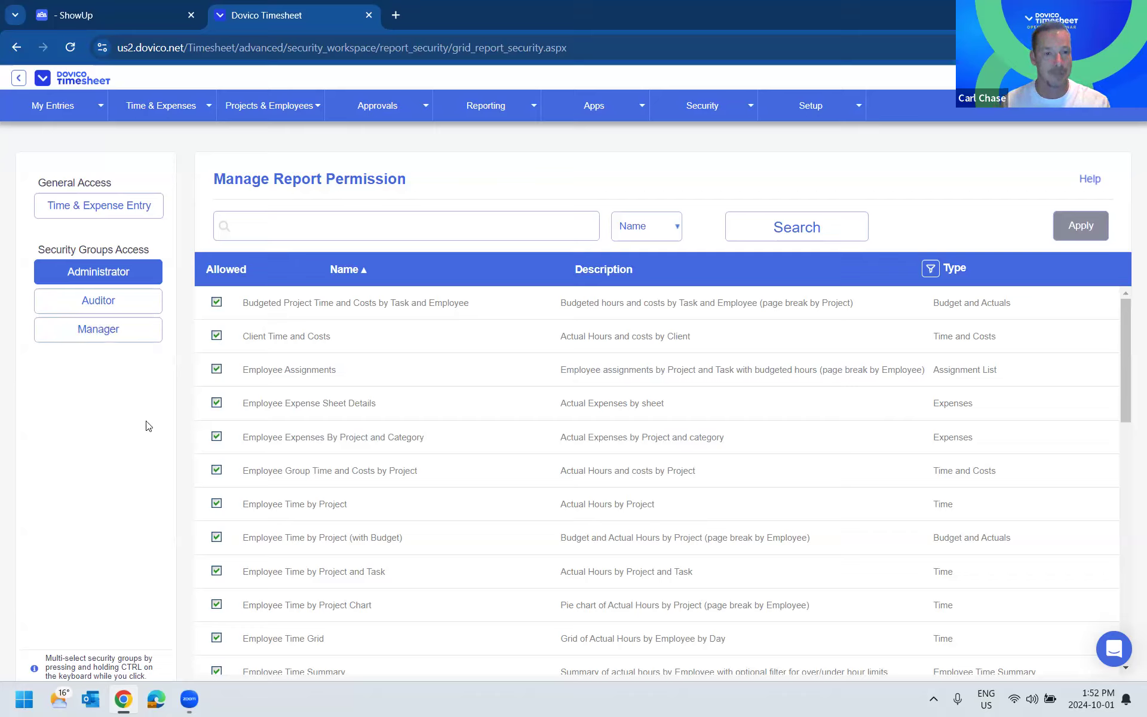
- Disallow the Project List report for the Administrator group, allow it again and apply the permissions
scroll(298, 478, down, 6)
click(216, 499)
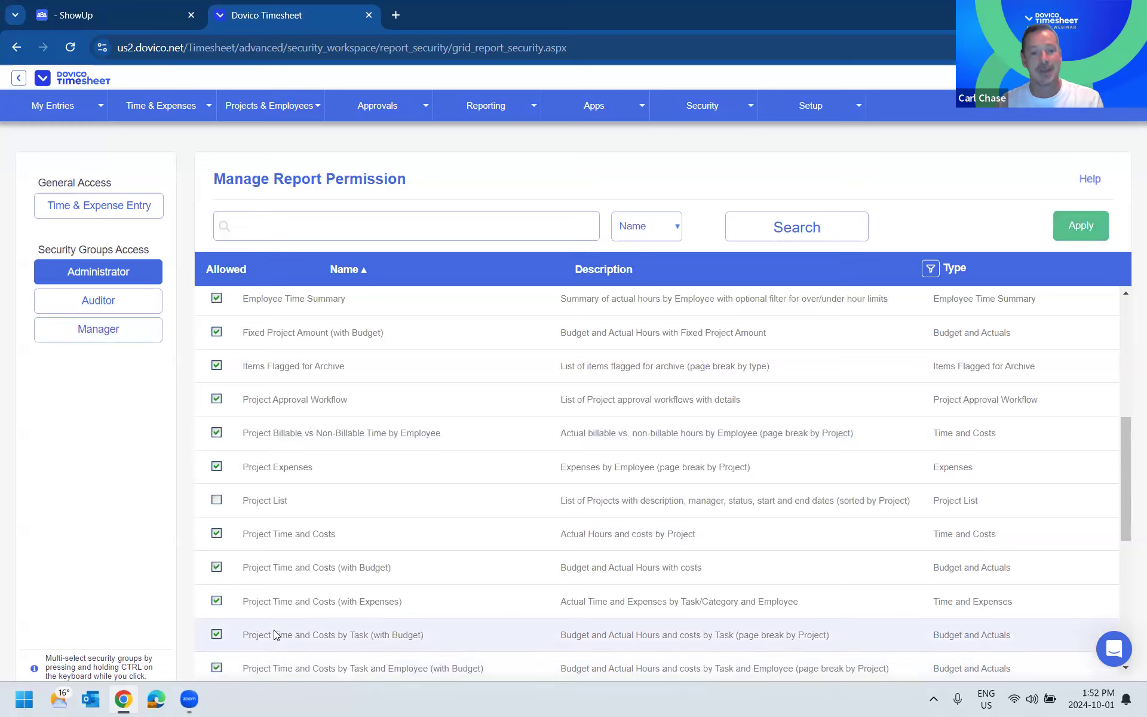
click(216, 501)
click(1082, 230)
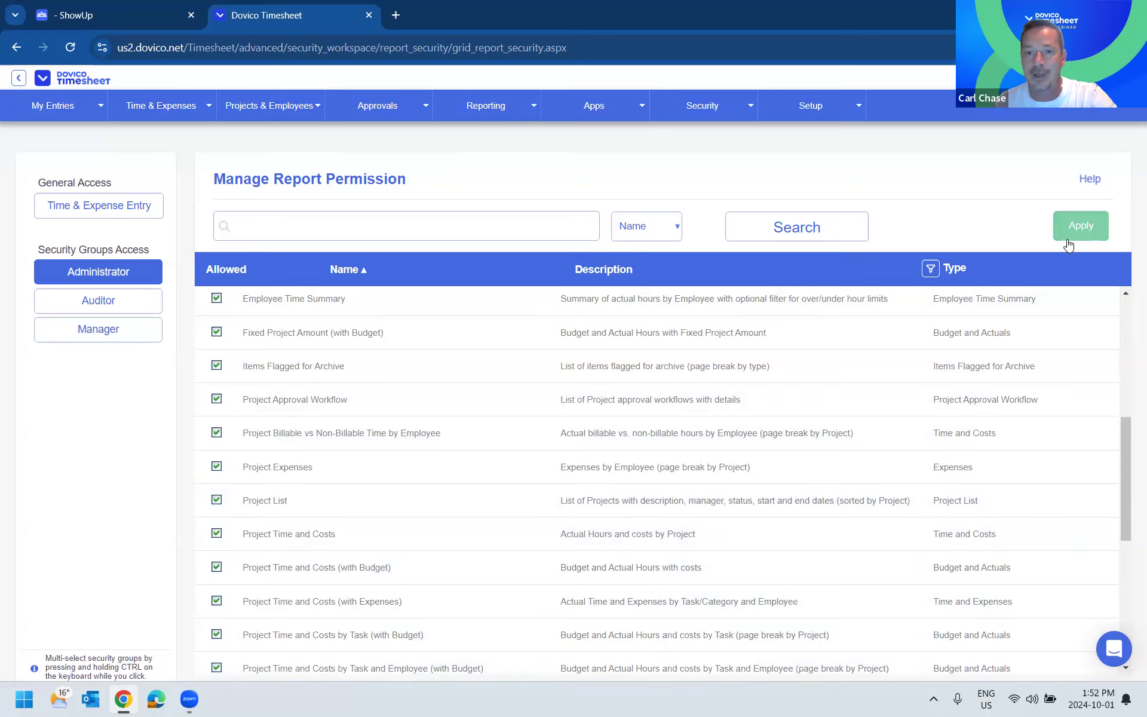
- Review which reports are allowed for Time & Expense Entry general access
click(98, 205)
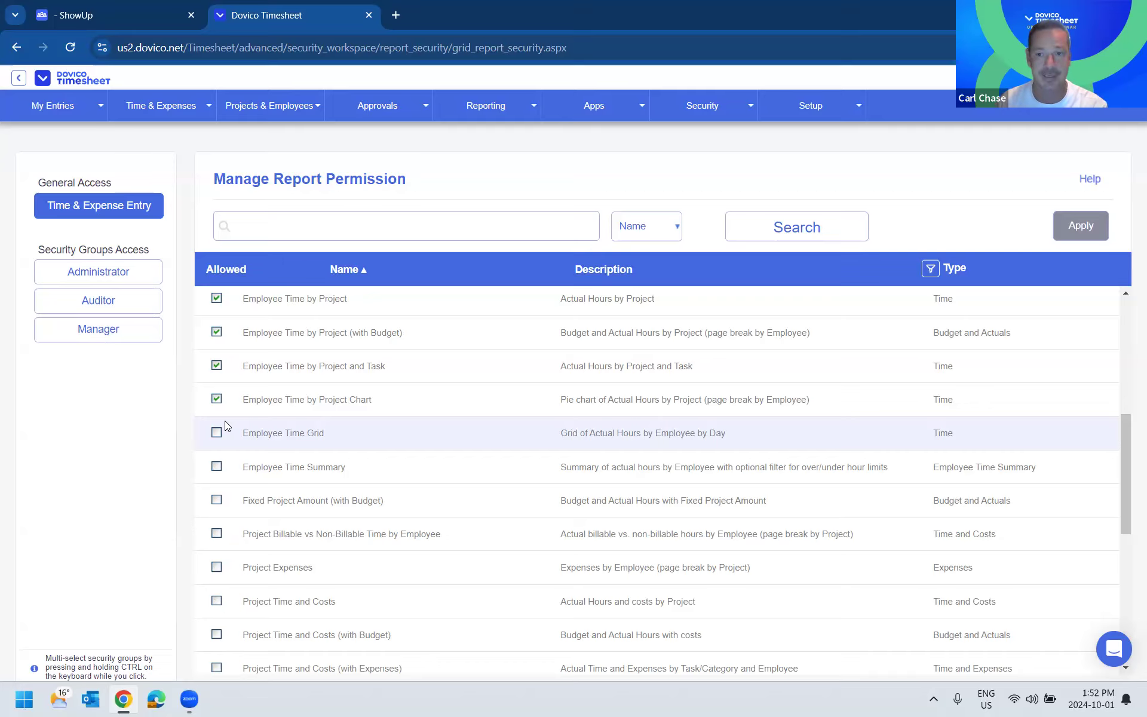
- Create a new report from the private reports list and name it Webinar Report
mouse_move(524, 108)
click(500, 136)
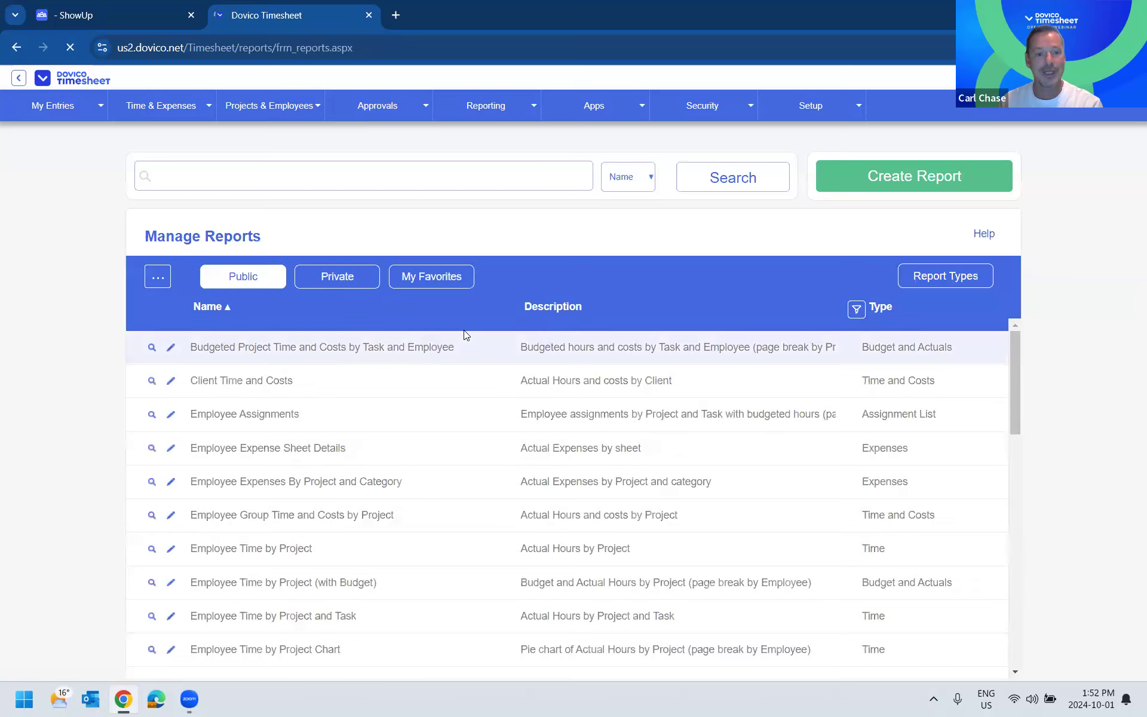
click(335, 279)
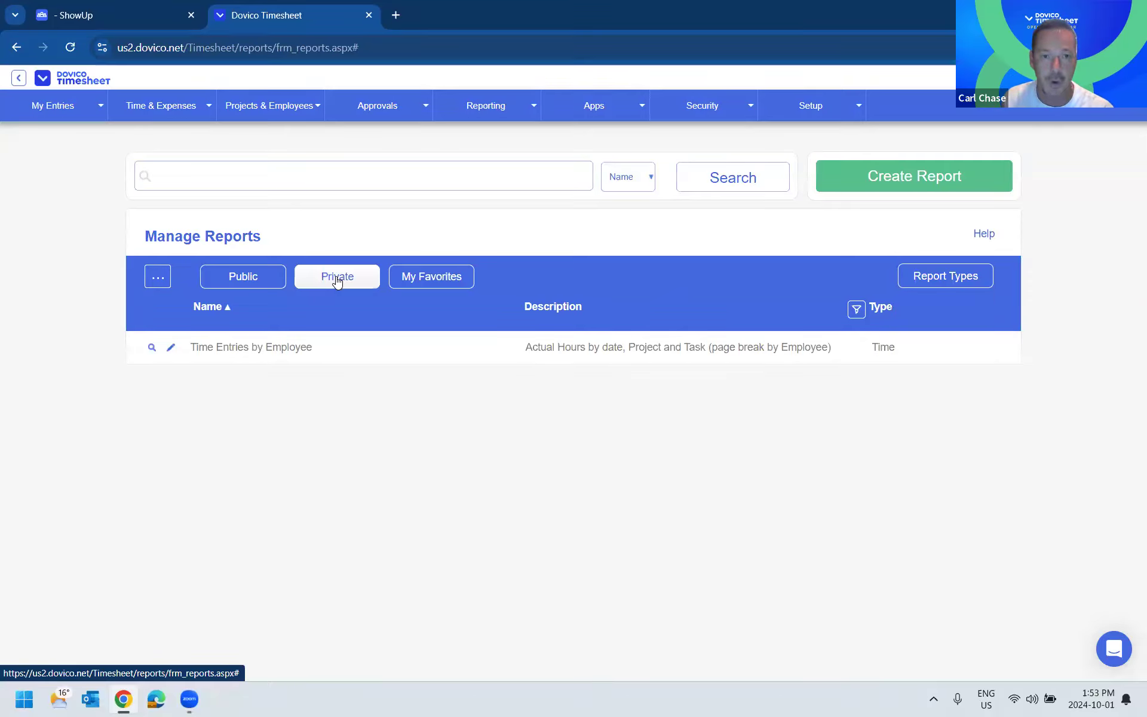
click(914, 176)
click(299, 217)
text(Webinar Report)
click(328, 294)
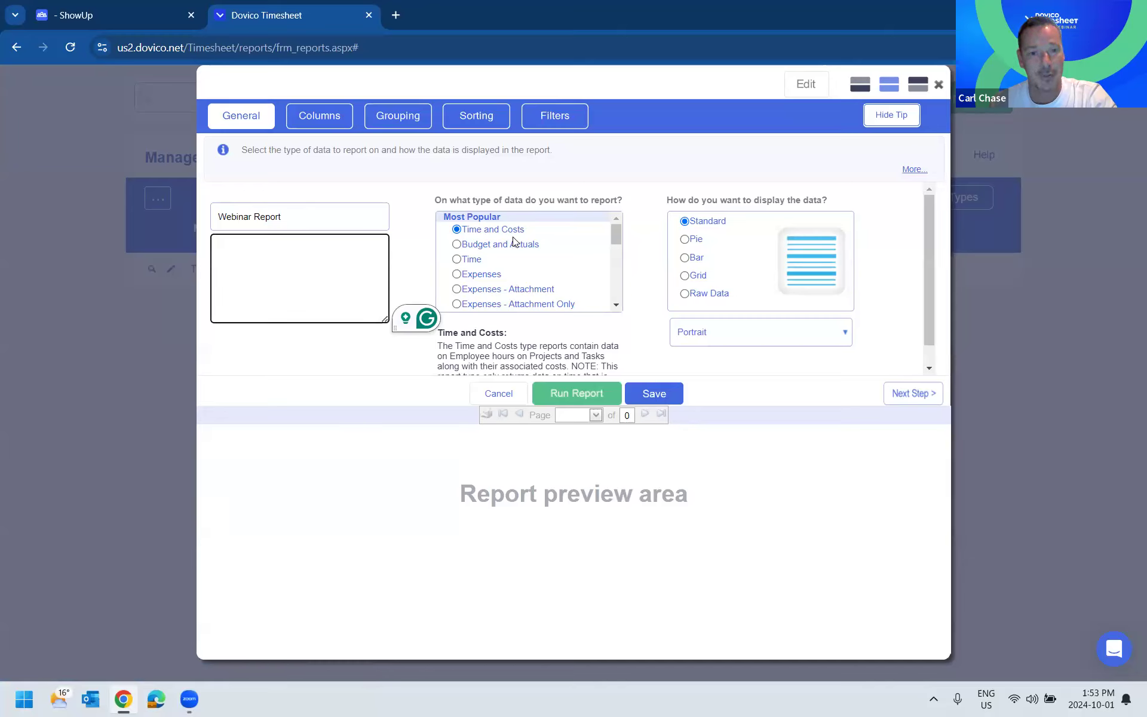
- Browse the report data types and the columns offered for the Time and Costs type
scroll(511, 242, down, 10)
scroll(511, 242, down, 1)
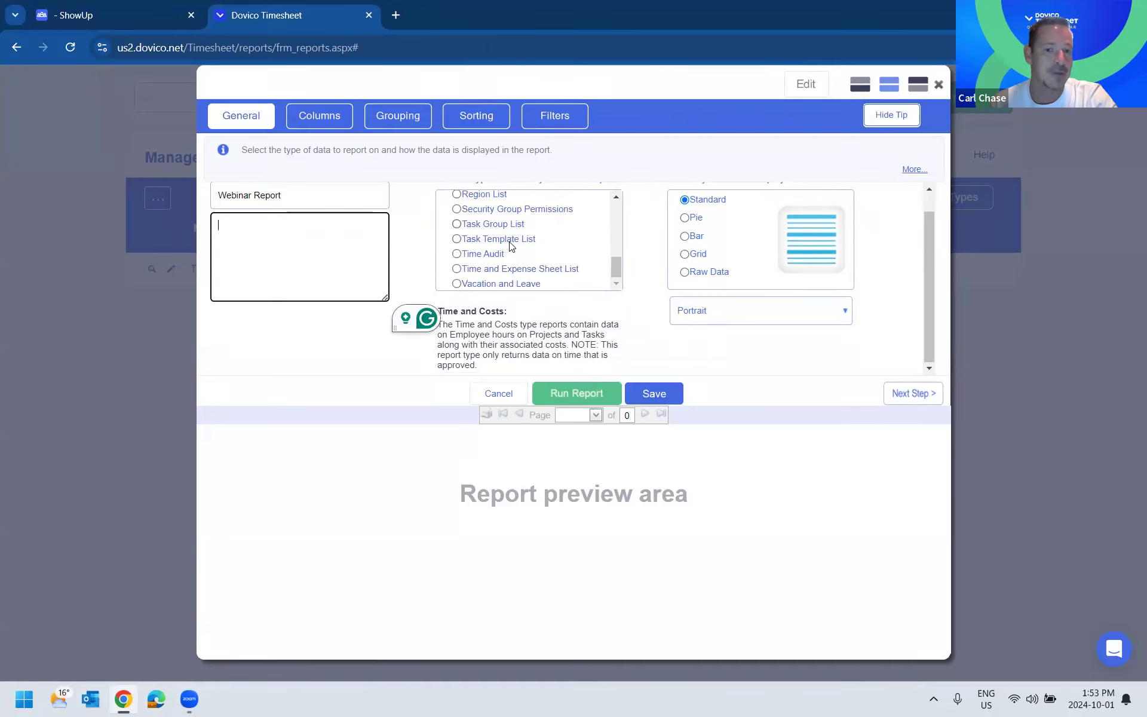
scroll(511, 242, up, 10)
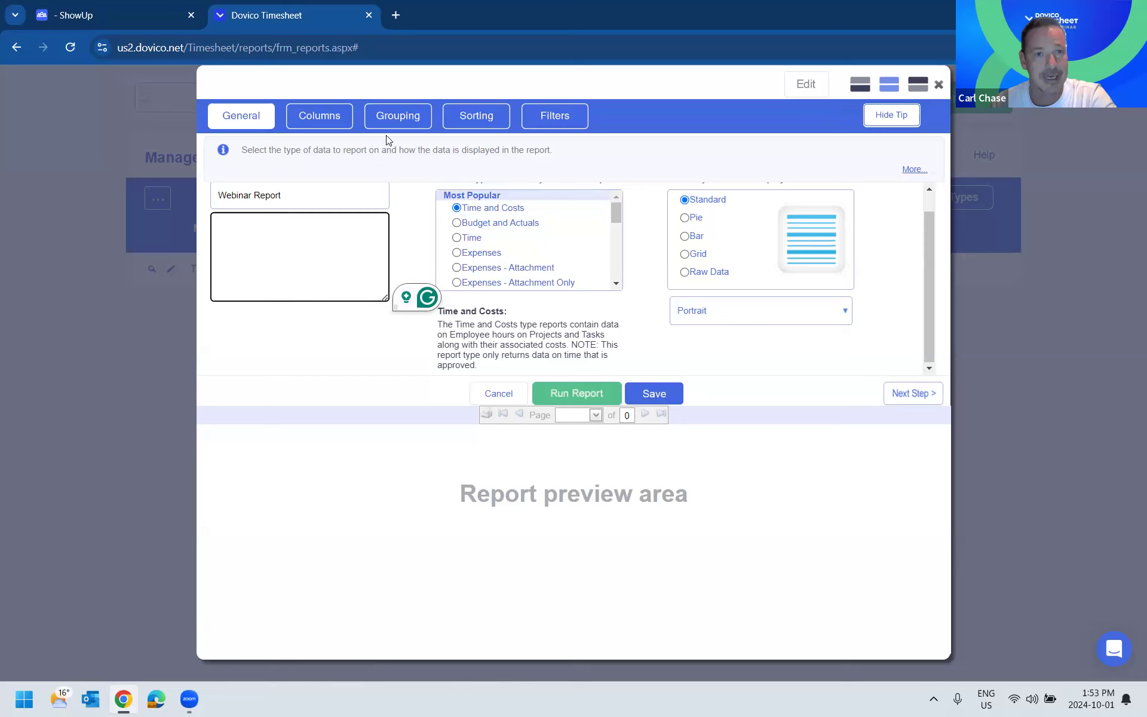
click(322, 117)
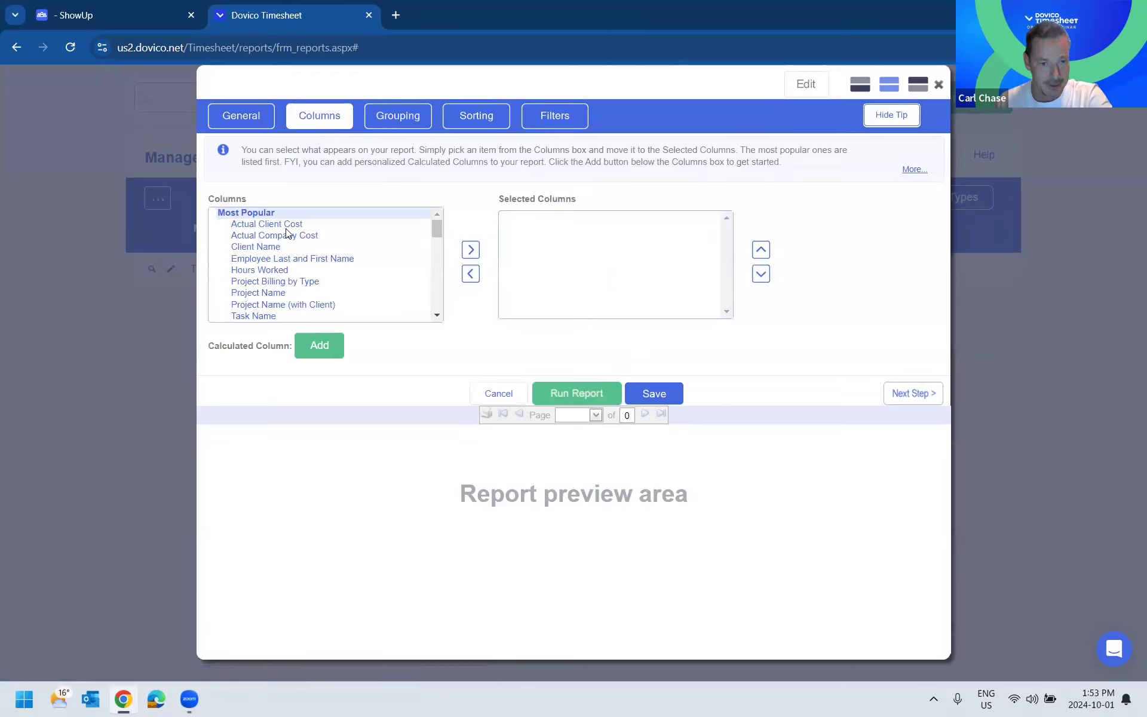
scroll(287, 239, down, 5)
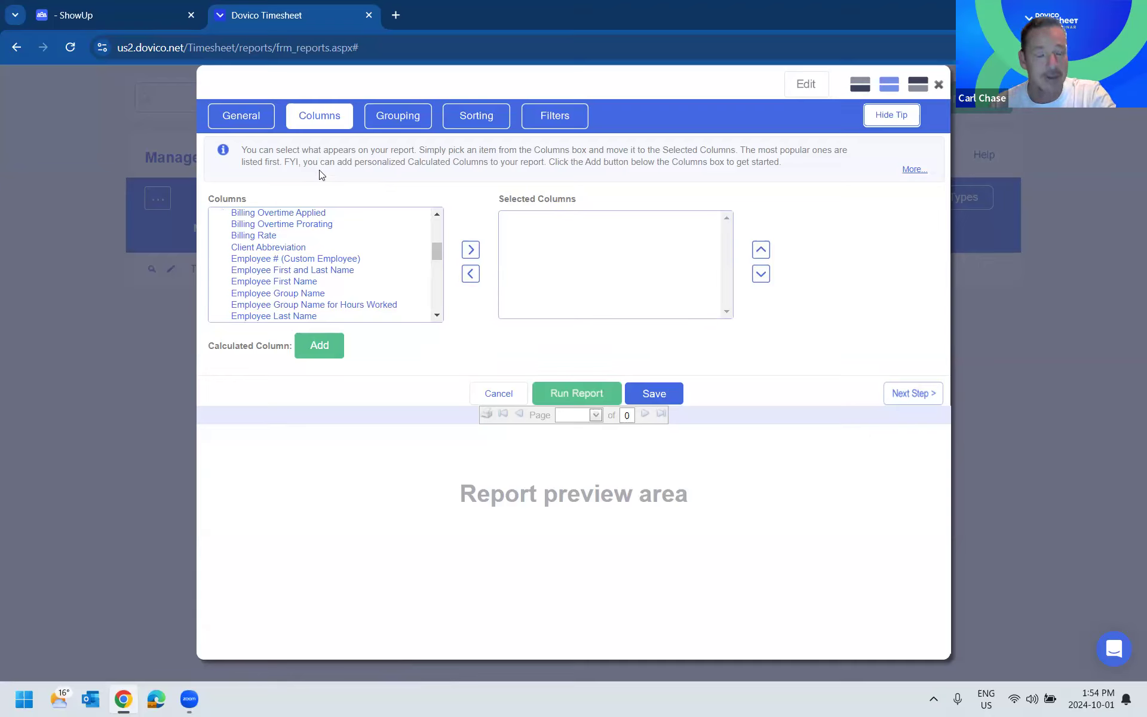
- Set the report's data type to Time, checking its available columns and the other data types
click(241, 116)
click(320, 116)
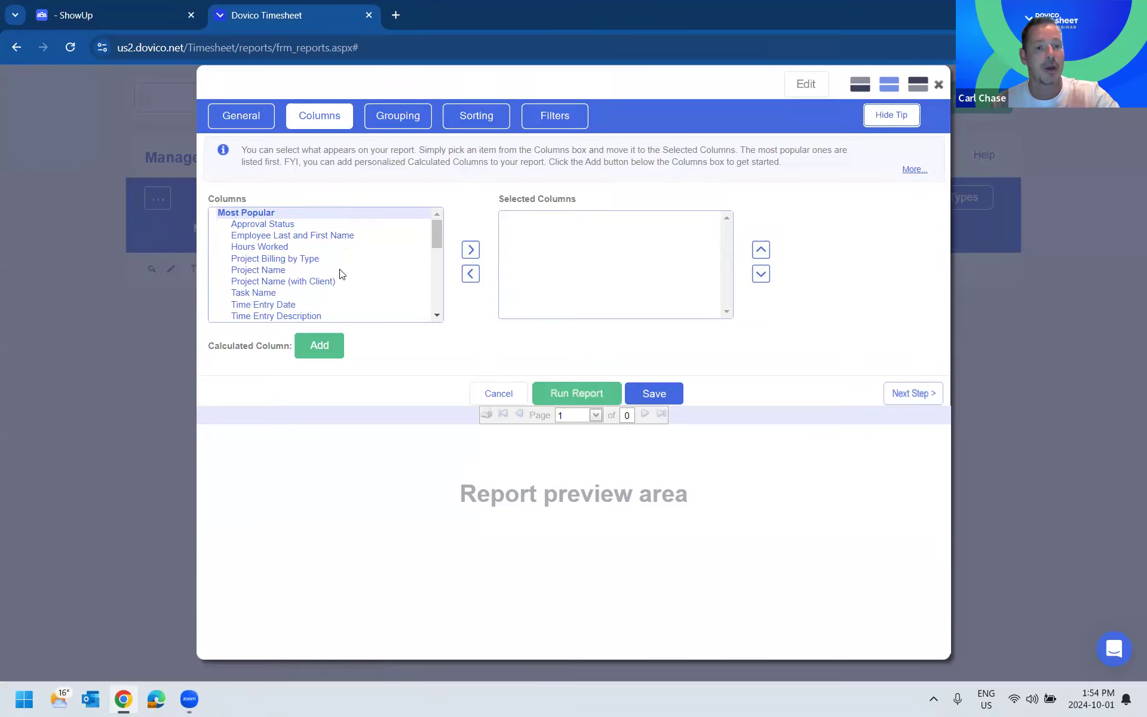
click(241, 115)
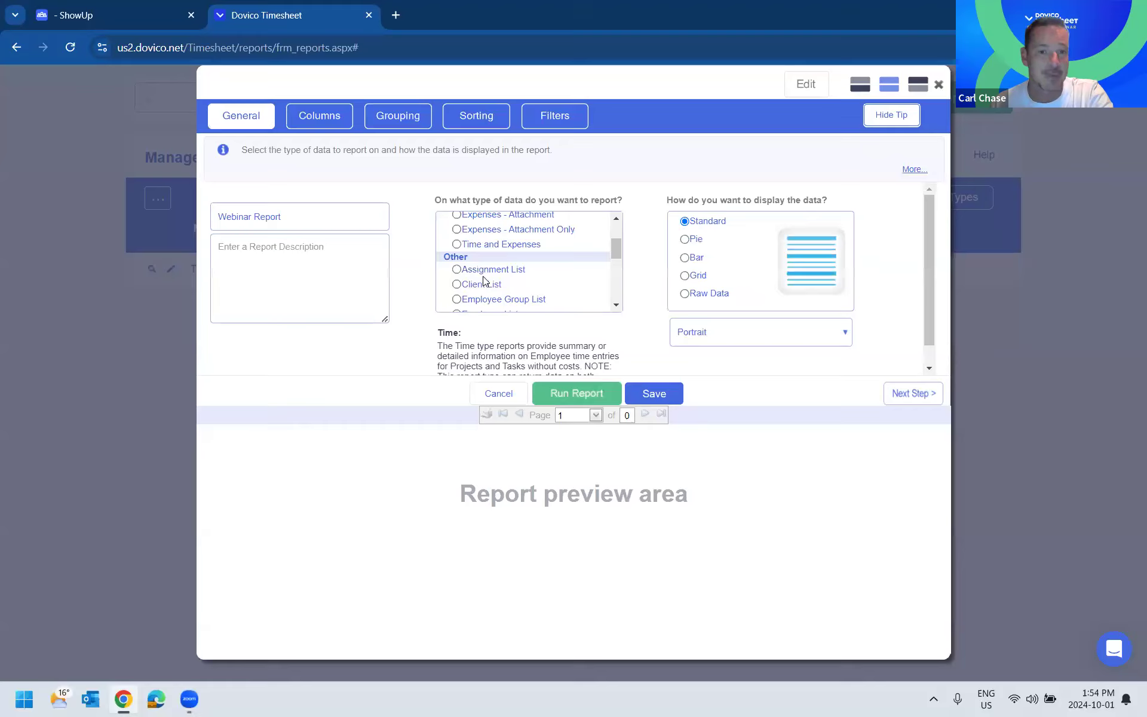
scroll(478, 269, down, 1)
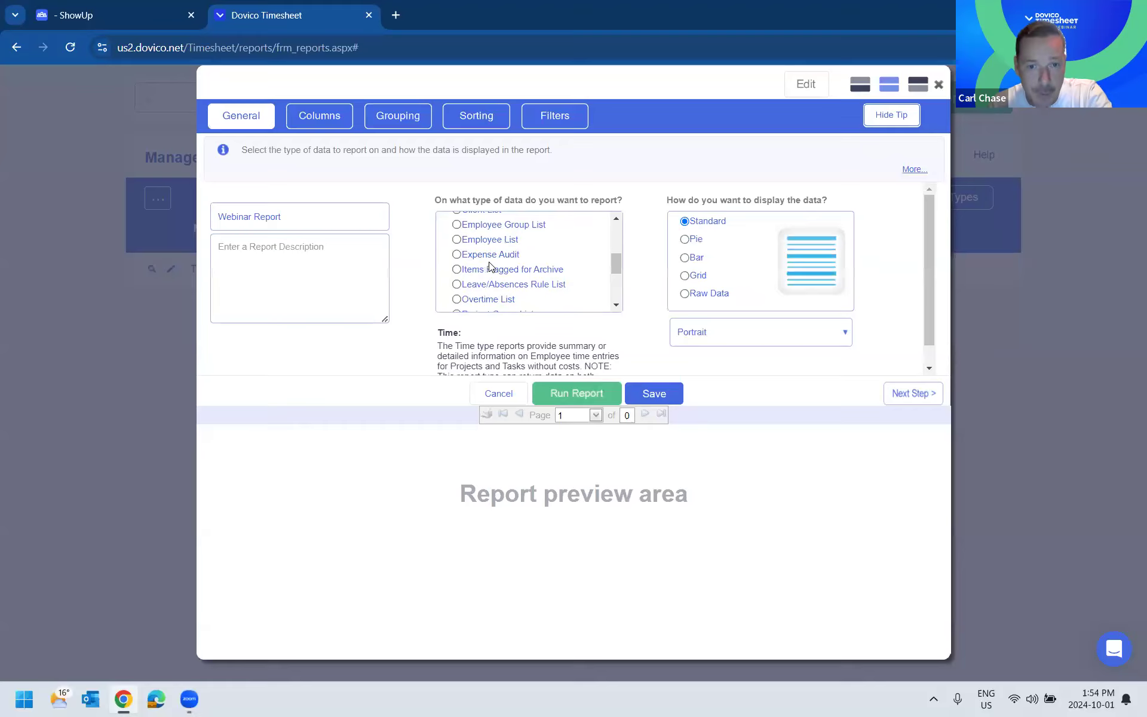
scroll(487, 272, down, 2)
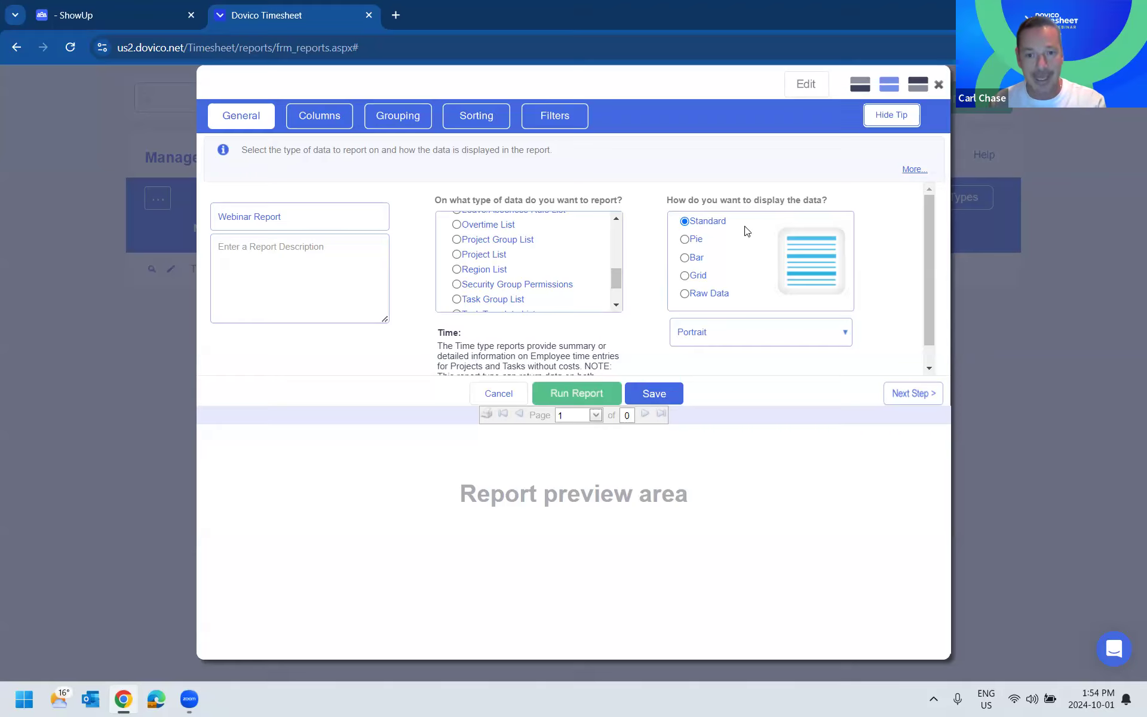
- Preview the Pie, Bar and Grid display options and set the report's display to Raw Data
click(687, 239)
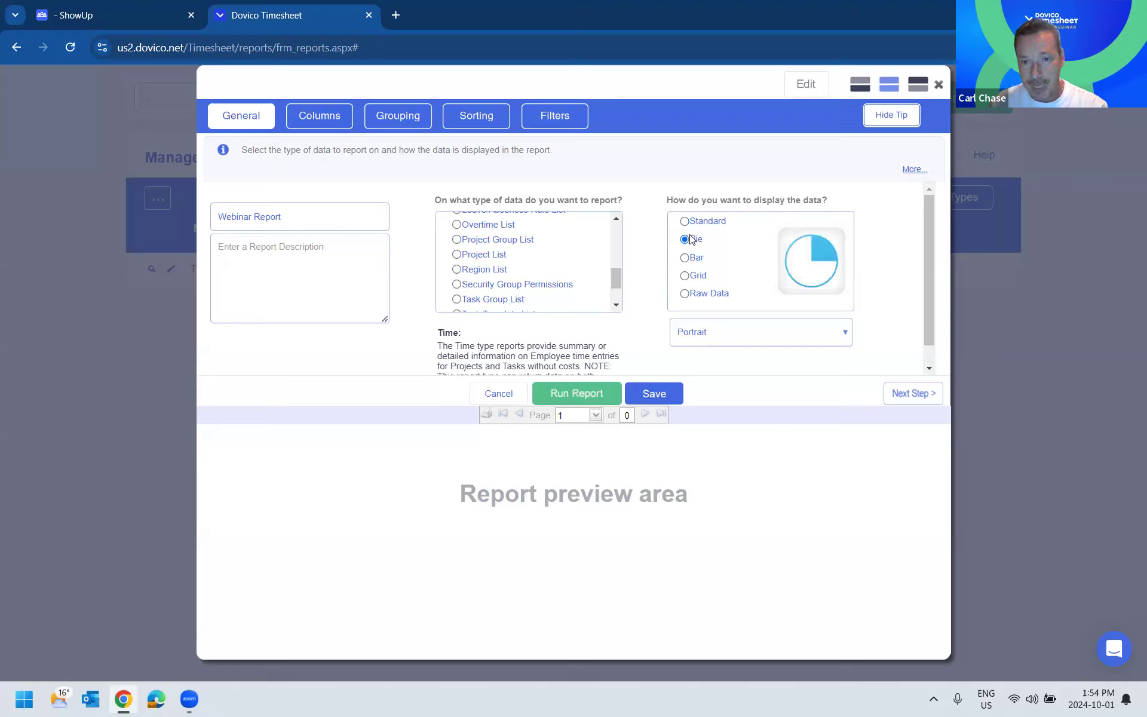
click(687, 257)
click(695, 280)
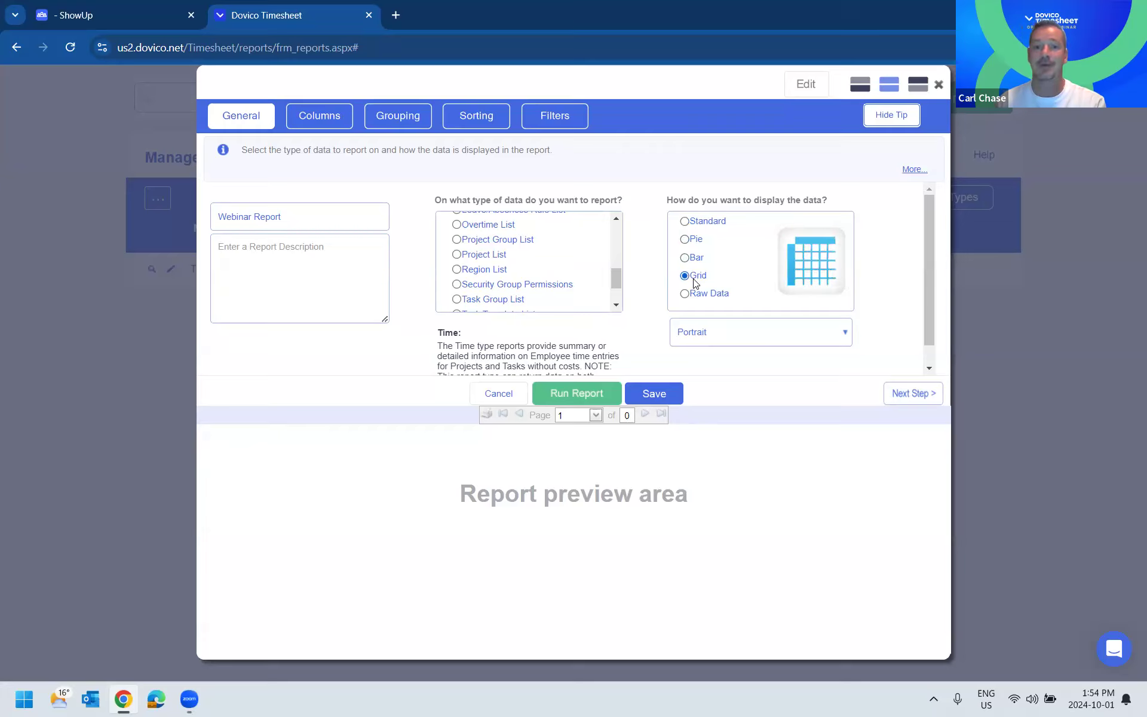
click(684, 239)
scroll(529, 262, up, 5)
click(685, 258)
click(686, 276)
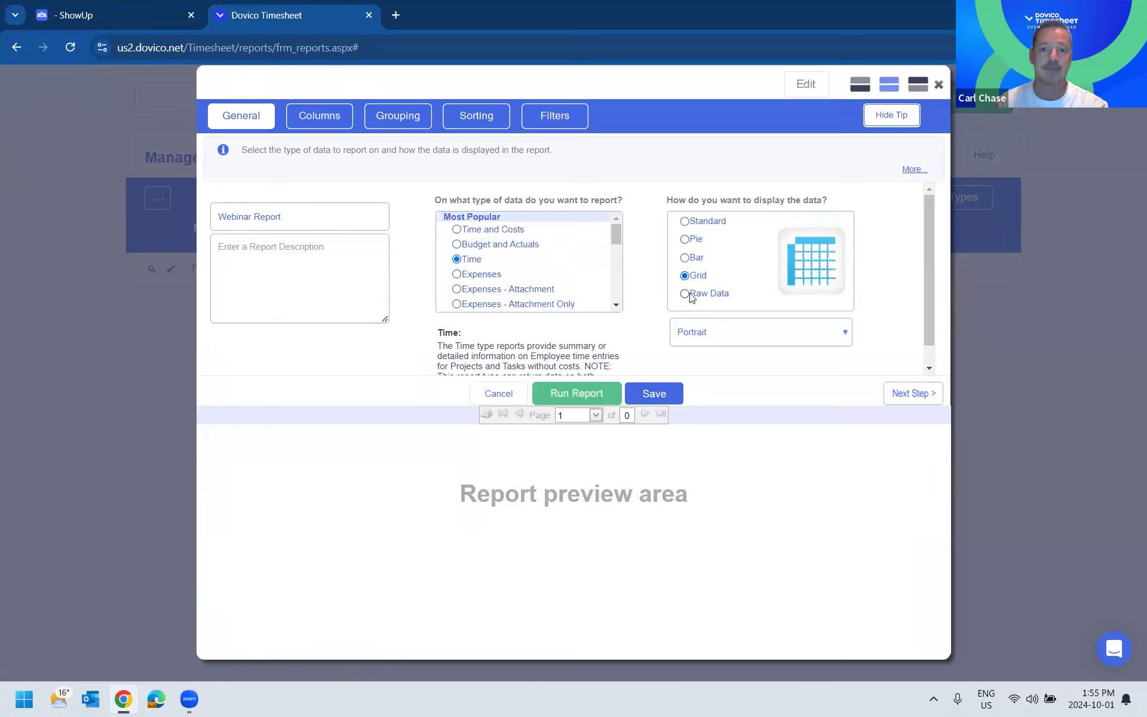
click(687, 294)
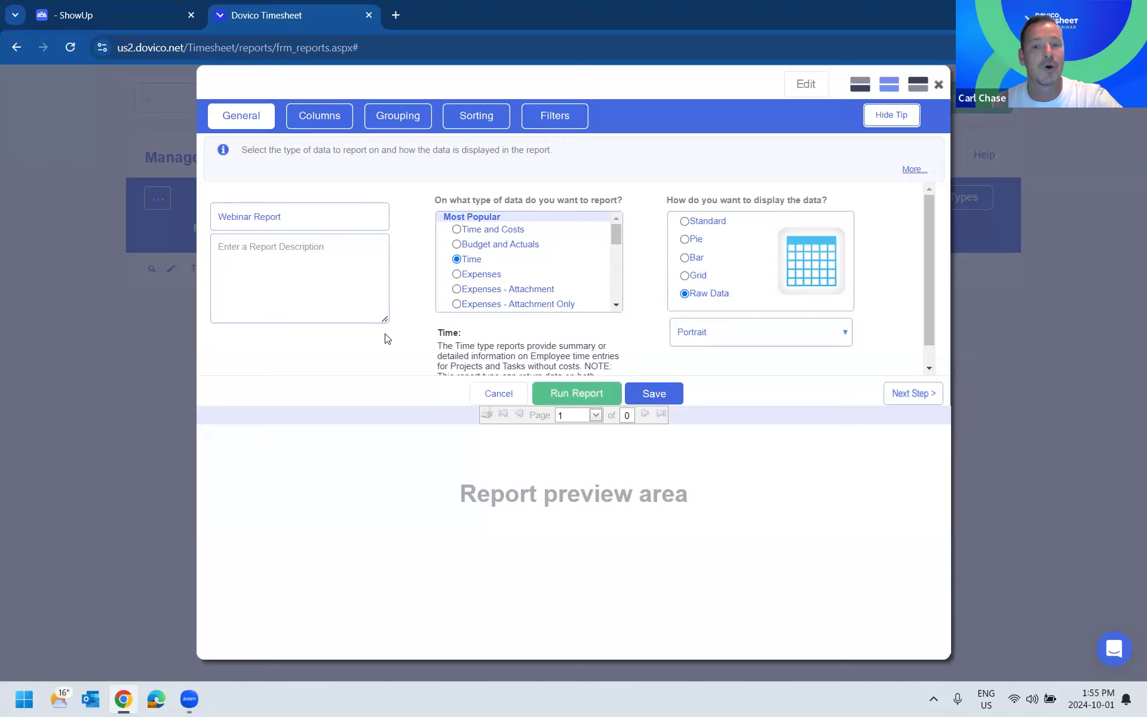
- Add the columns Employee Last and First Name, Project Name, Task Name, Hours Worked, Time Entry Date and Time Entry Description
click(331, 124)
click(292, 235)
click(471, 250)
click(258, 259)
click(471, 250)
click(260, 271)
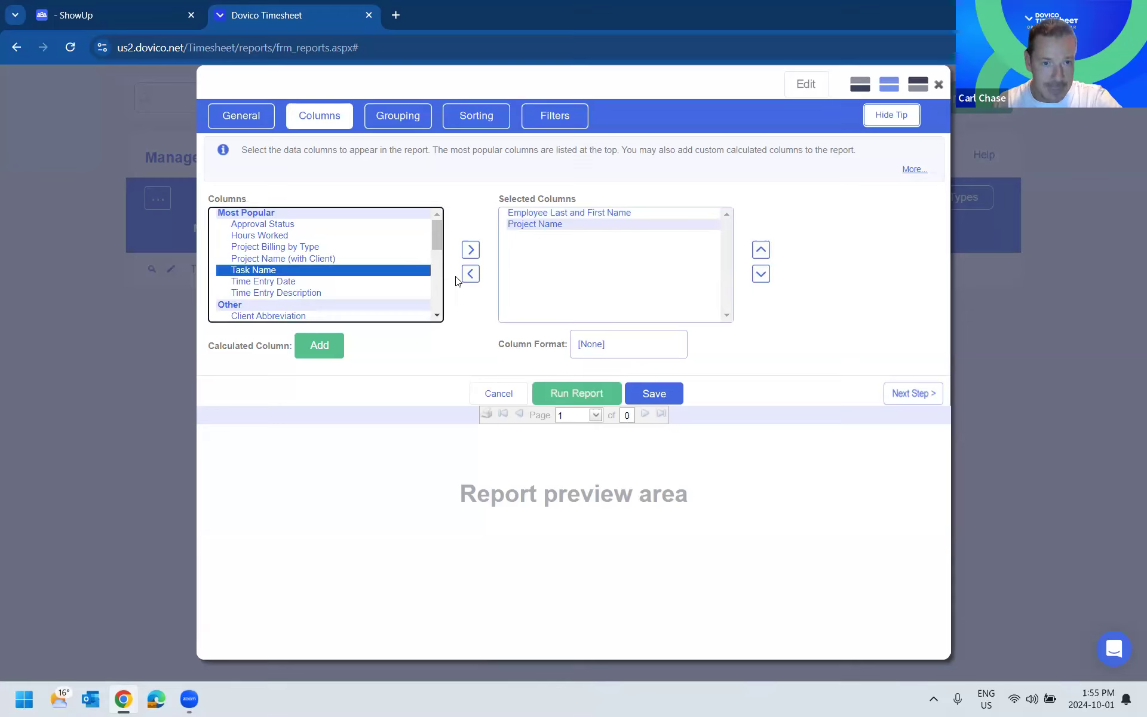
click(472, 253)
click(276, 237)
click(467, 251)
click(365, 260)
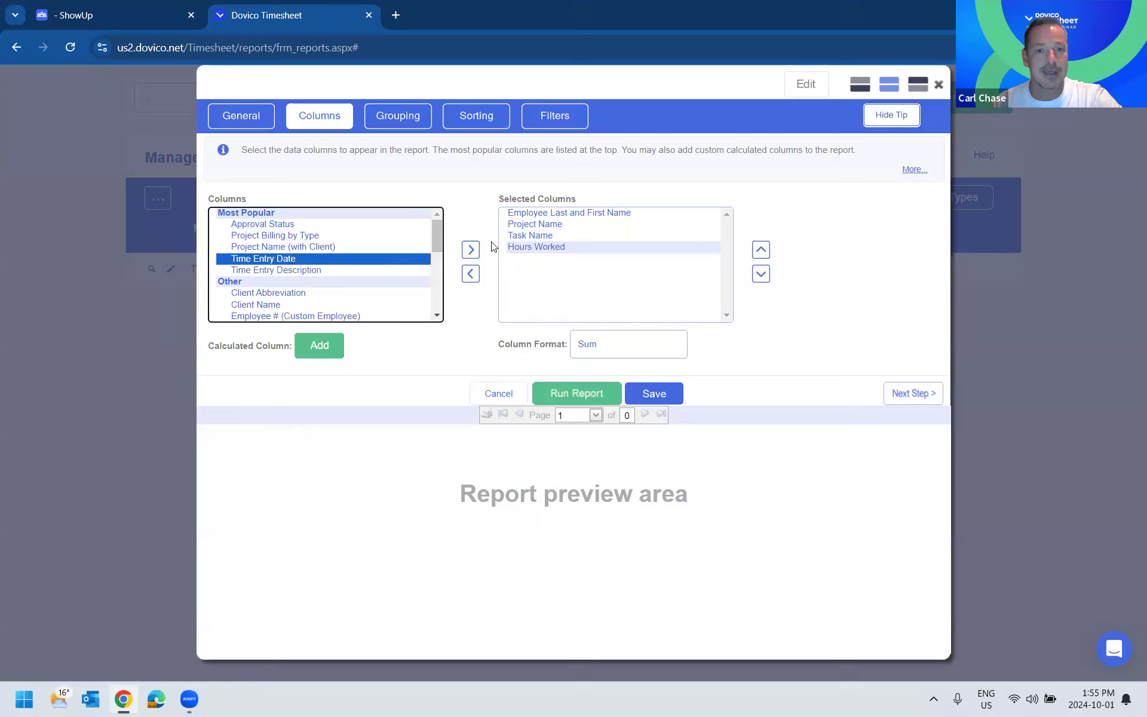
click(471, 250)
click(414, 258)
click(471, 250)
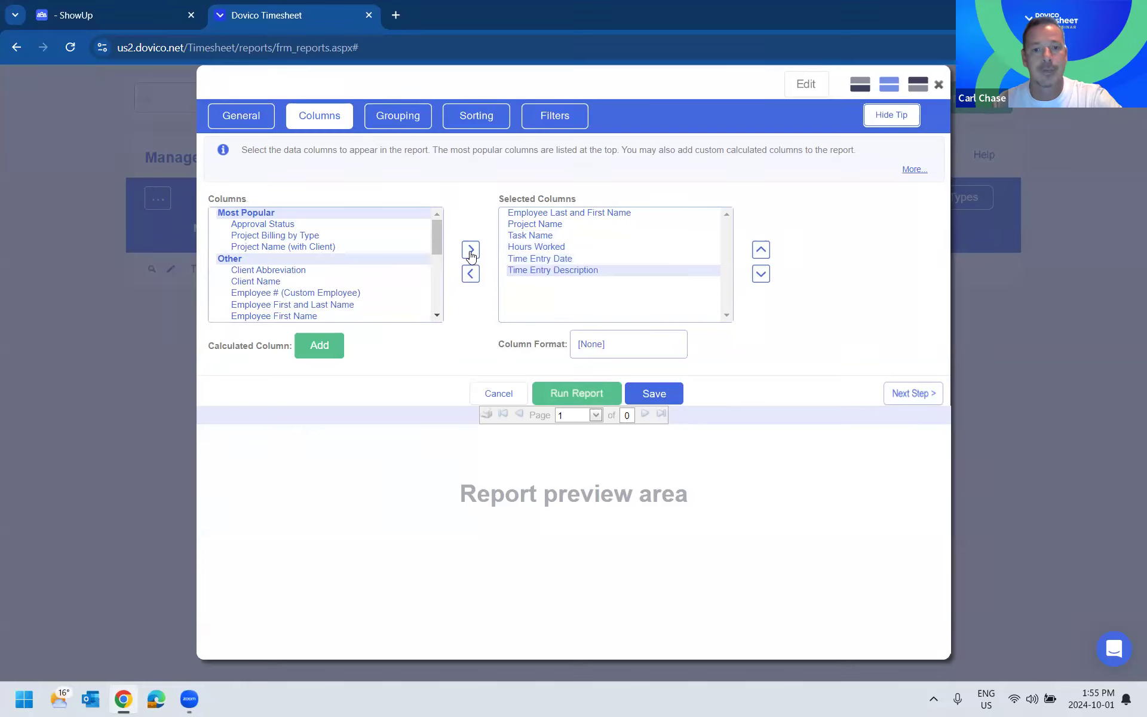
- Run Webinar Report and look through the time entries in the preview
click(562, 395)
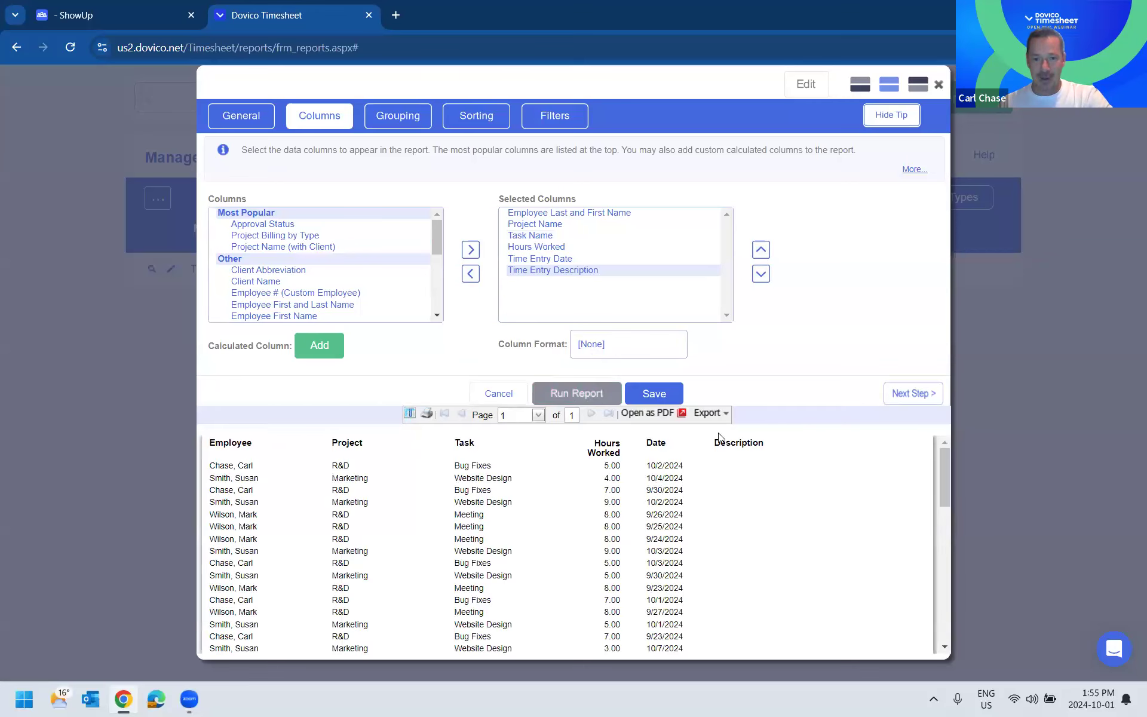
scroll(718, 514, down, 3)
scroll(718, 514, down, 3)
scroll(720, 514, up, 10)
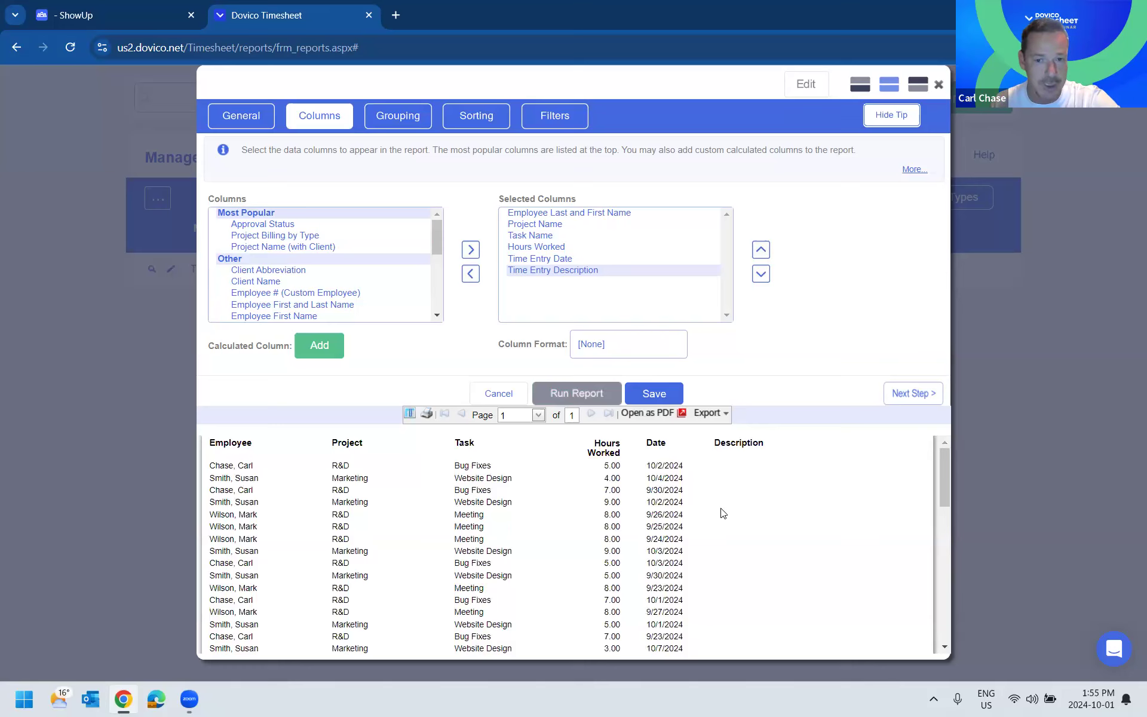
- Export the report as XLSX, review the exported sheet full screen in Excel and close it
click(710, 413)
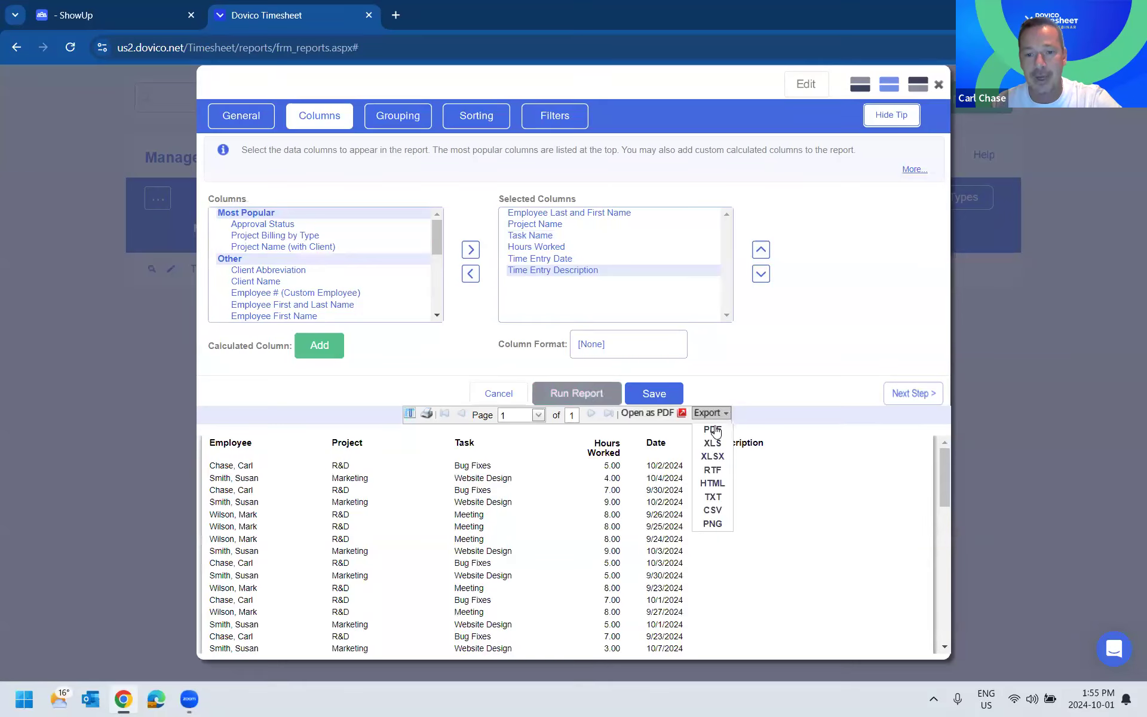
click(715, 454)
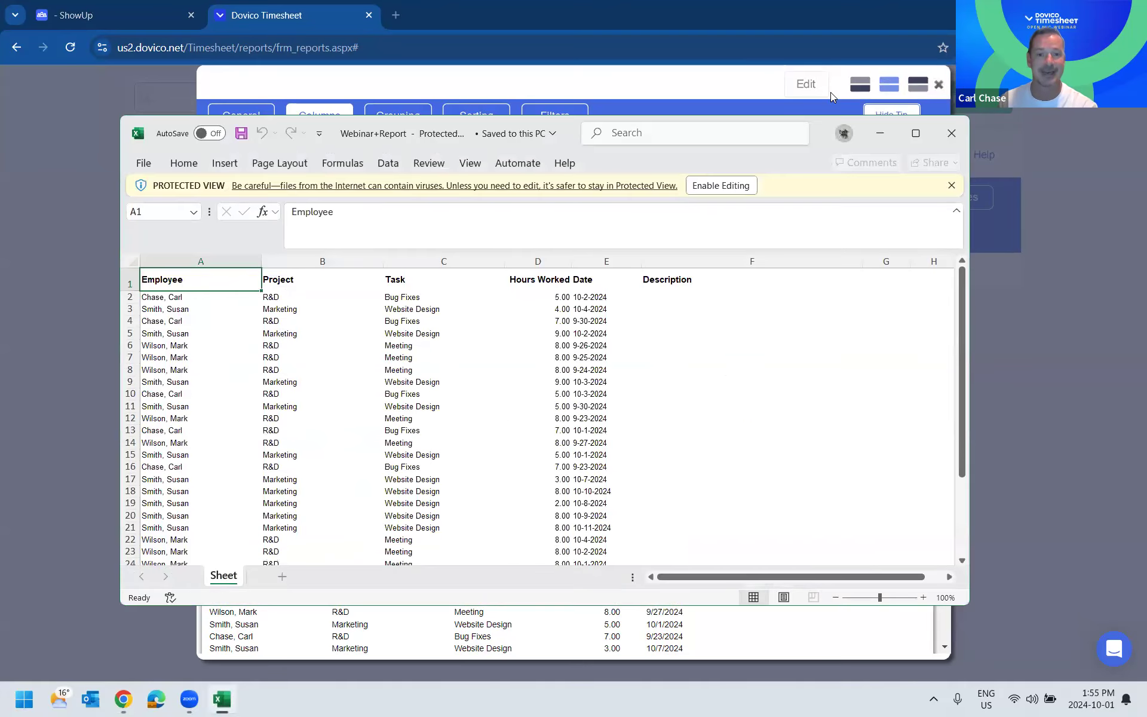
click(915, 133)
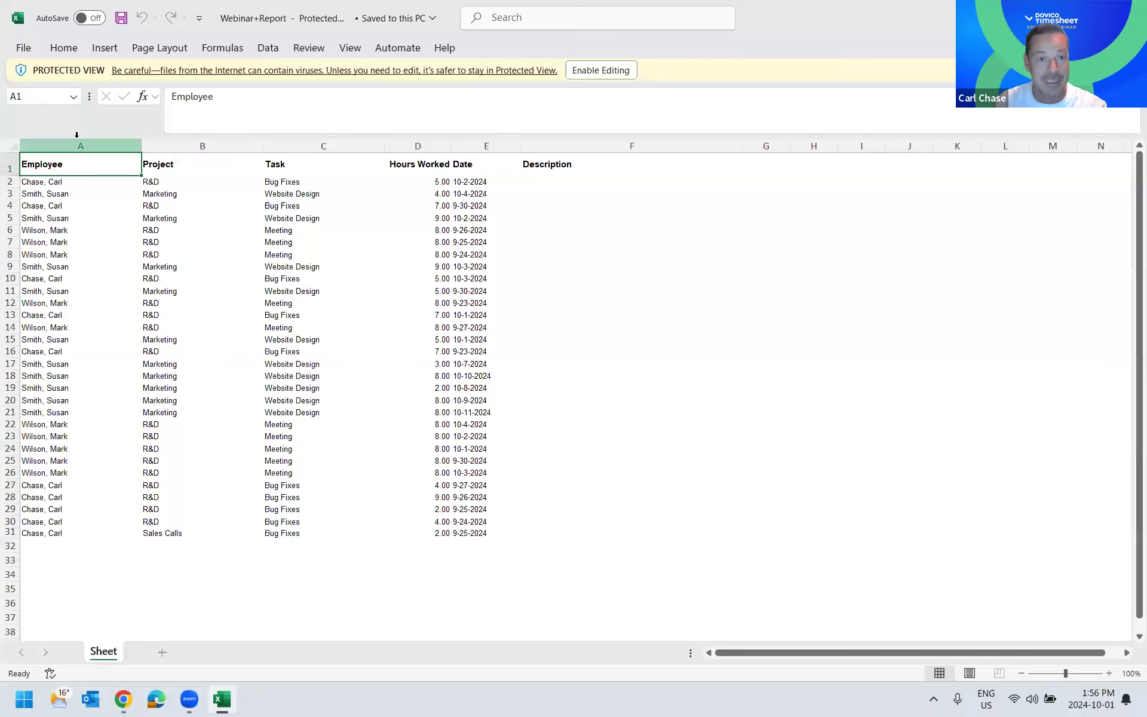
click(468, 149)
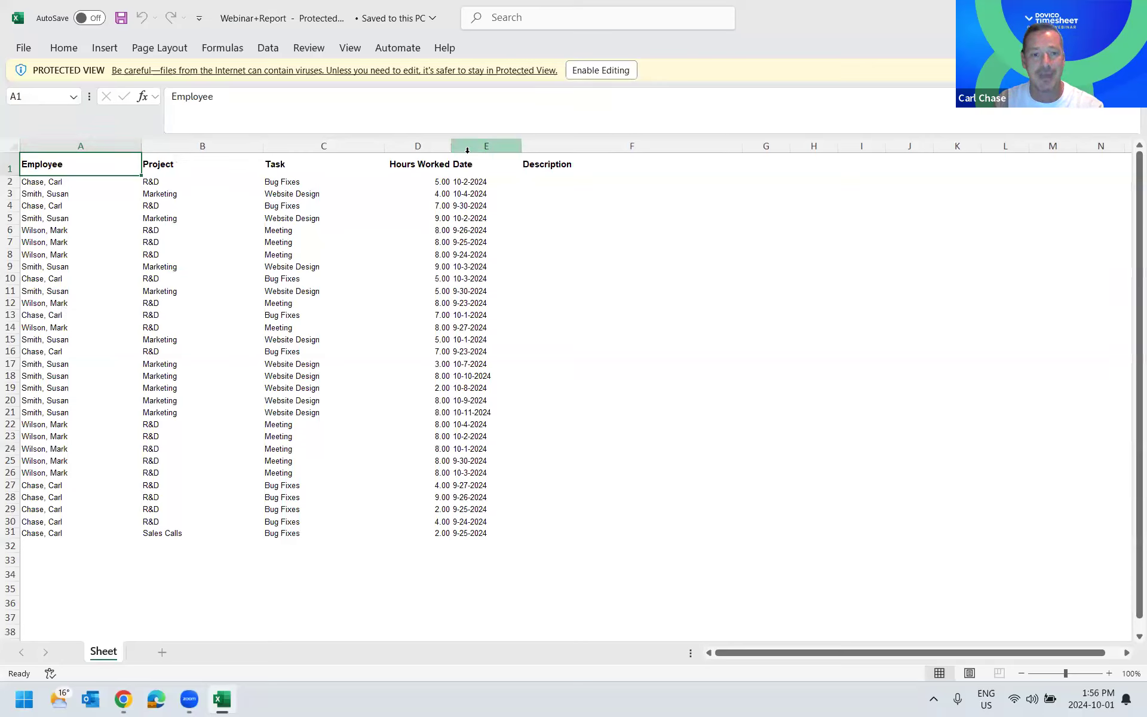
click(1129, 14)
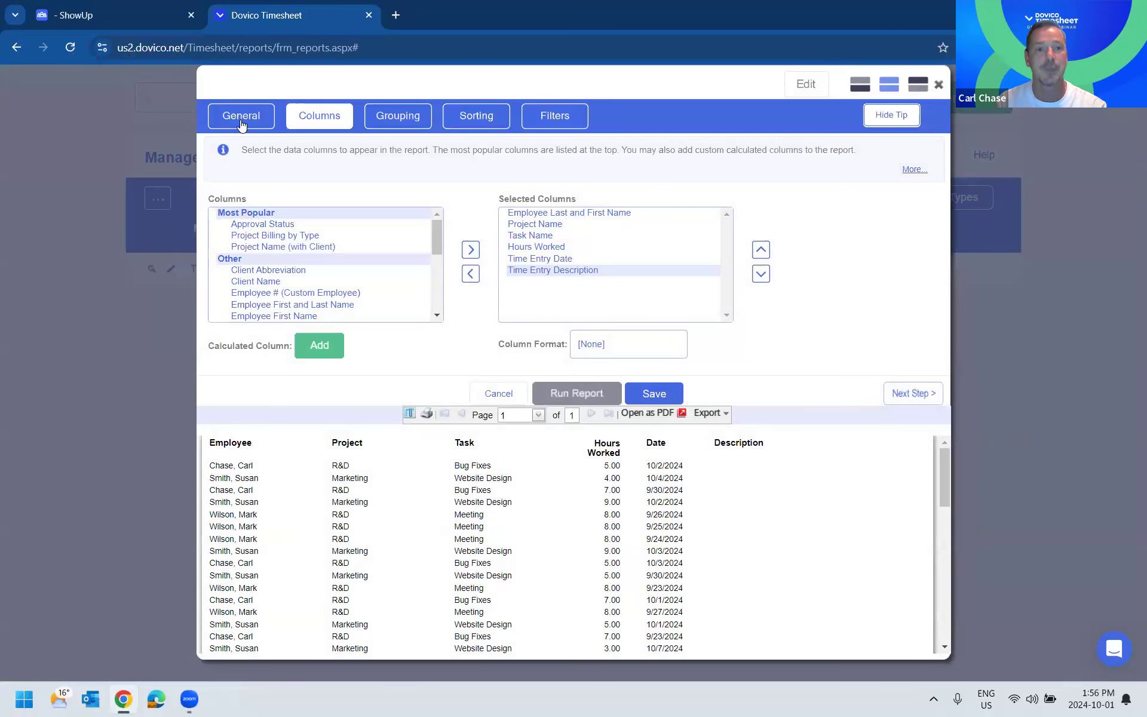
- Switch the report to Standard display and select the Employee Last and First Name, Project Name, Task Name, Hours Worked, Time Entry Date and Time Entry Description columns
click(242, 120)
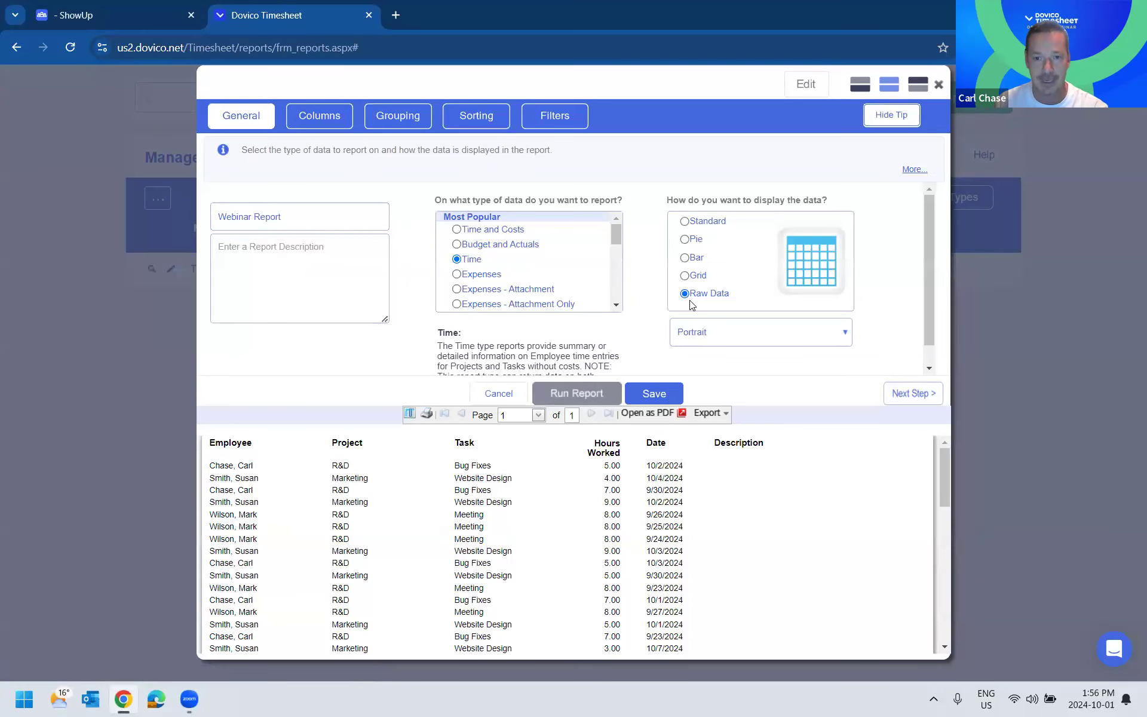
click(685, 222)
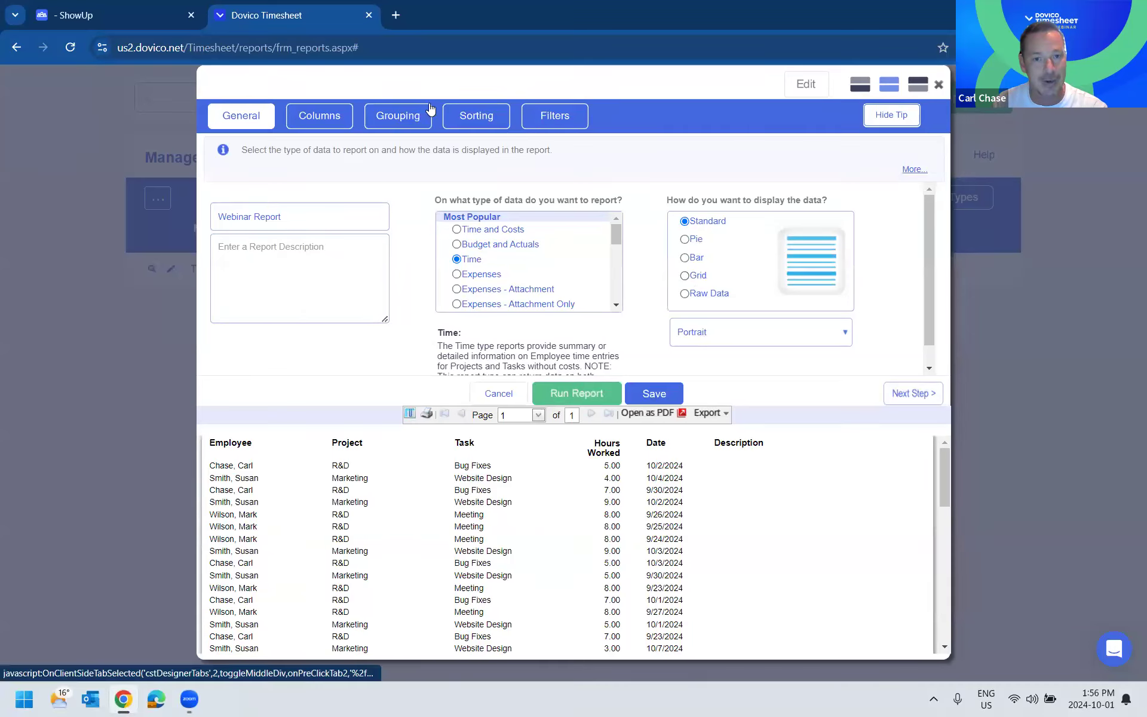
click(319, 116)
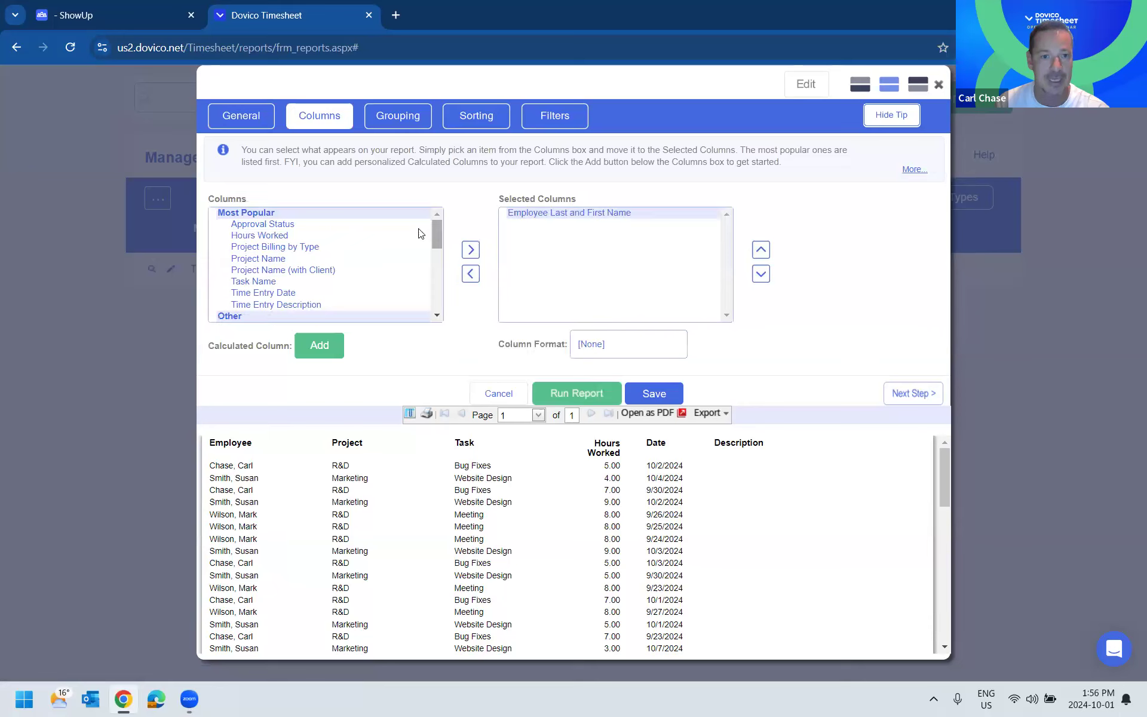
click(292, 258)
click(470, 250)
double_click(254, 270)
double_click(260, 235)
double_click(263, 259)
double_click(263, 258)
- Start a calculated column named Sample with data type Number and the Hours Worked column, and open the advanced options help
click(319, 346)
click(517, 150)
text(Sample)
click(543, 193)
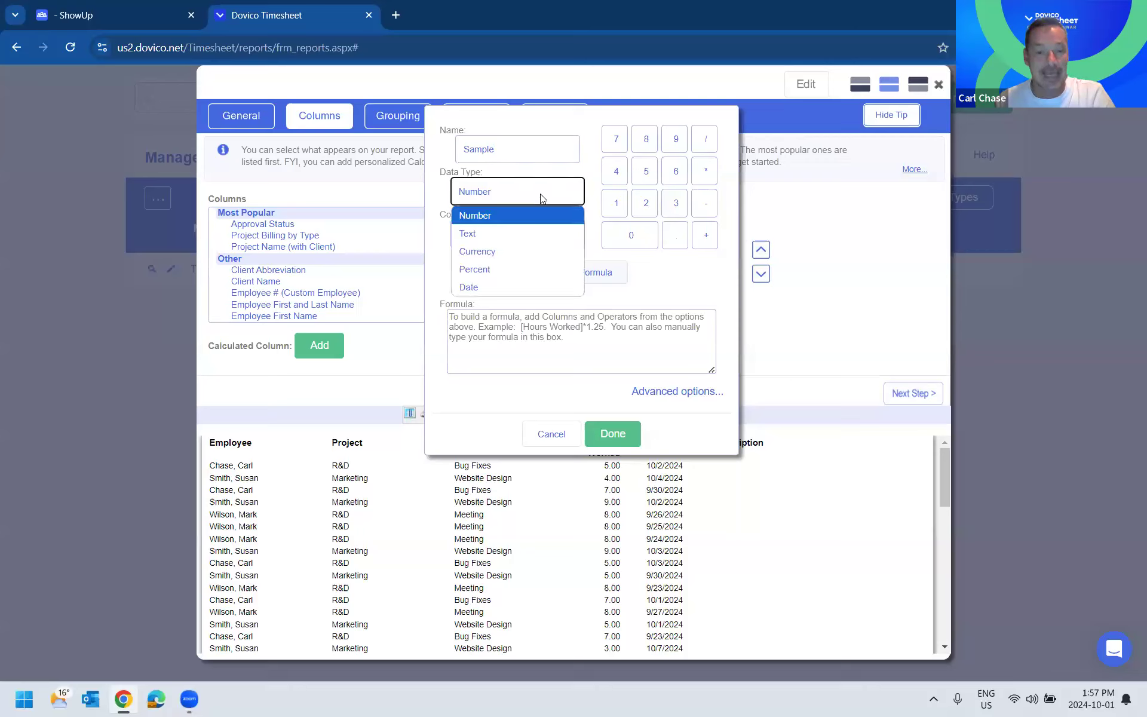
click(515, 216)
click(529, 233)
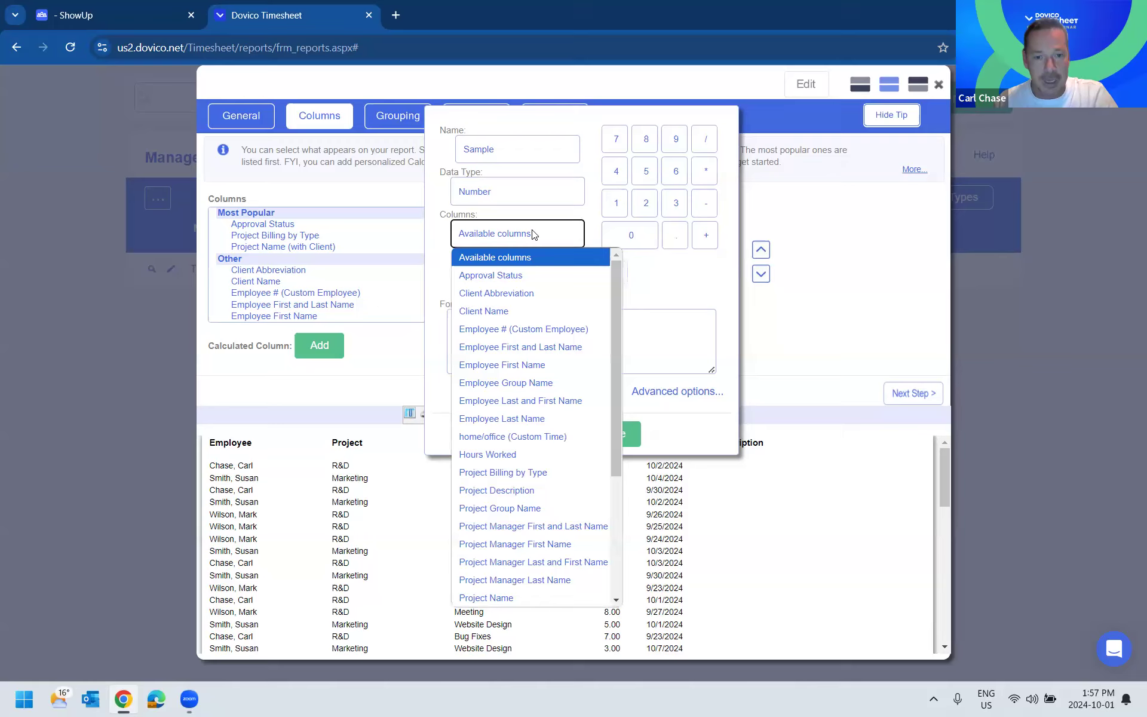
click(495, 455)
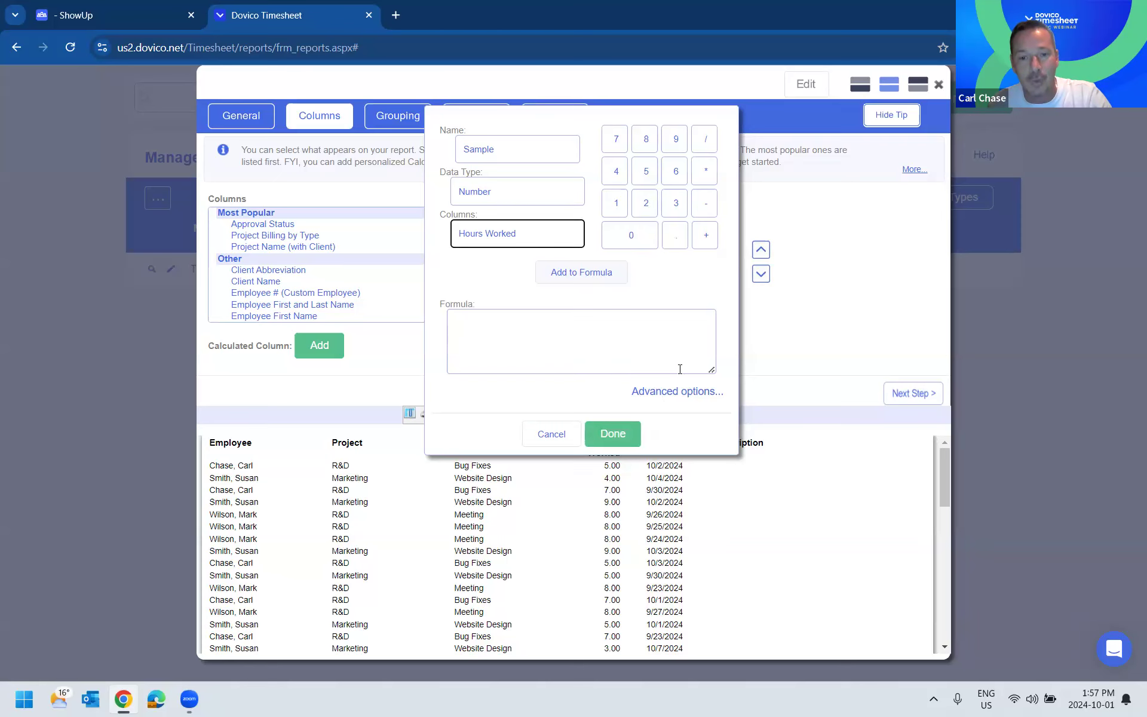
click(677, 392)
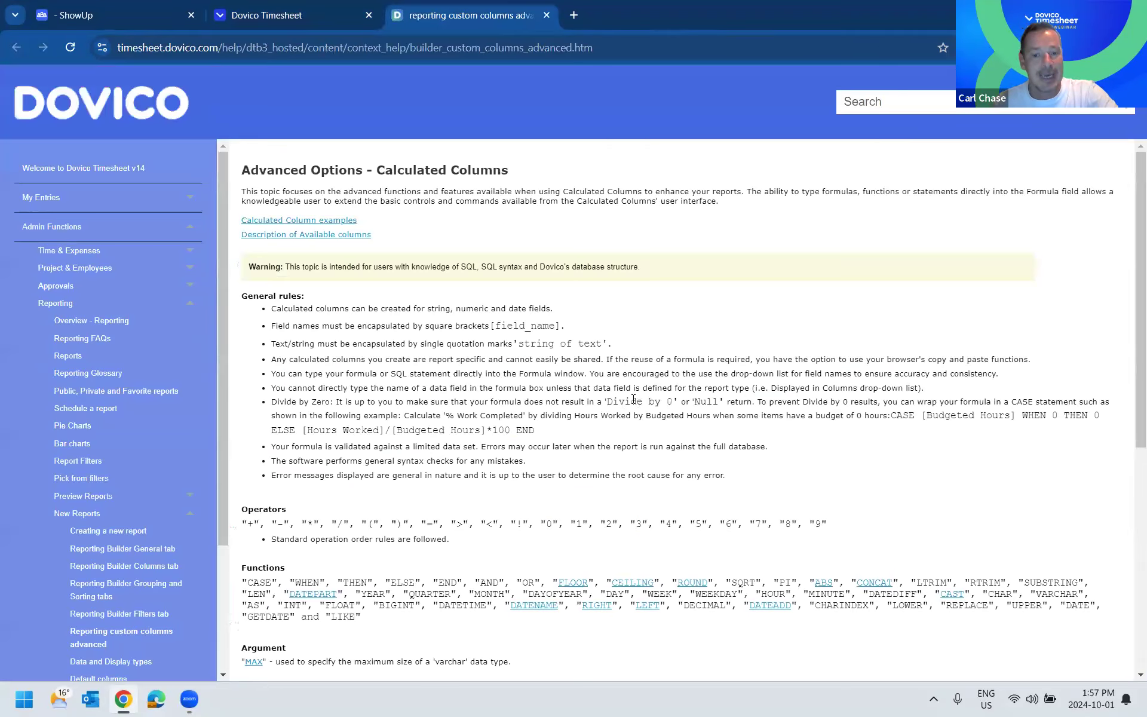
- Close and reopen Chrome, and go to the Dovico Timesheet login page
click(1130, 12)
click(115, 702)
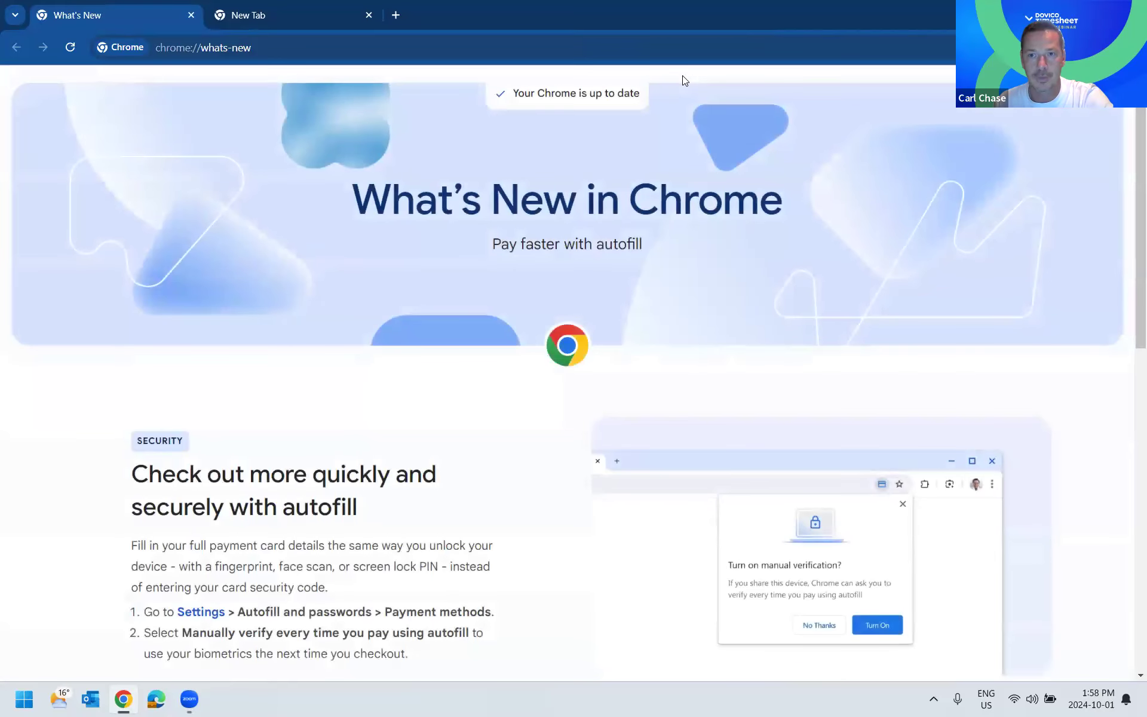
key(ctrl+l)
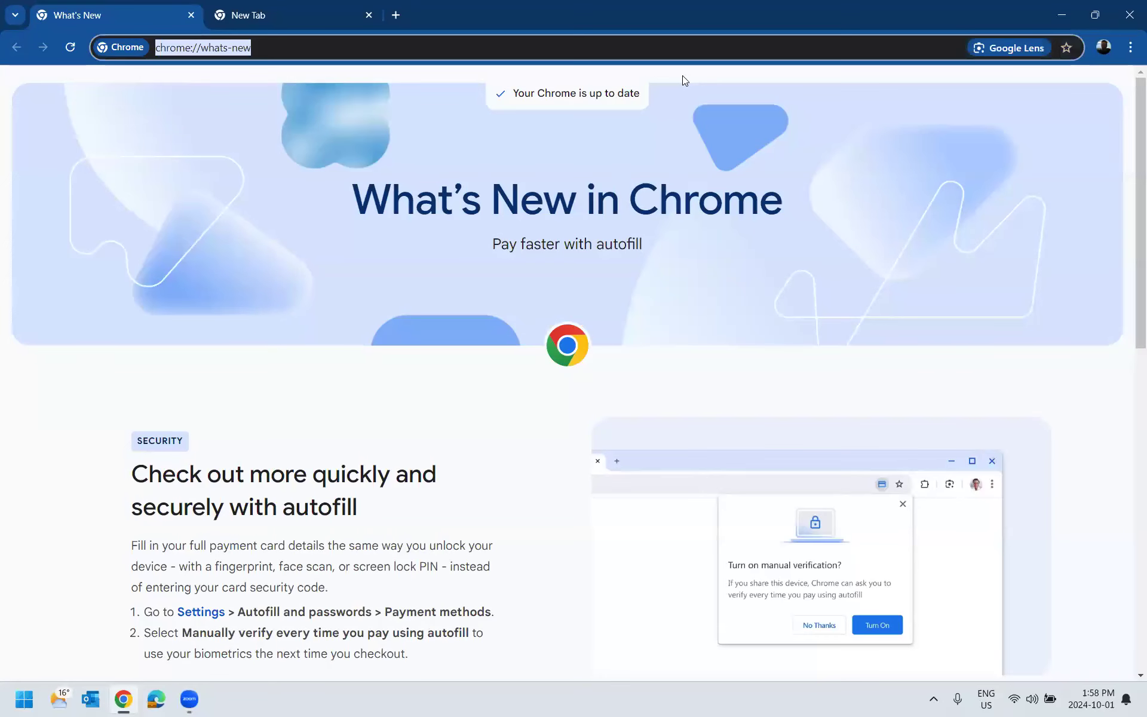
text(dovico)
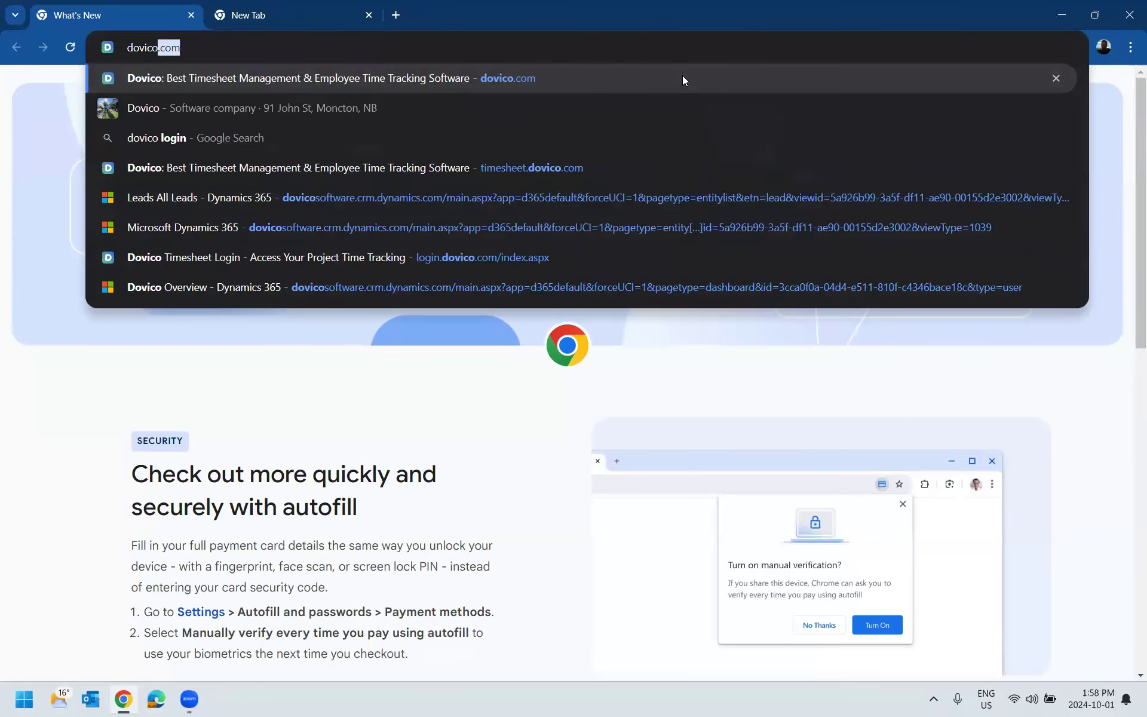
click(253, 257)
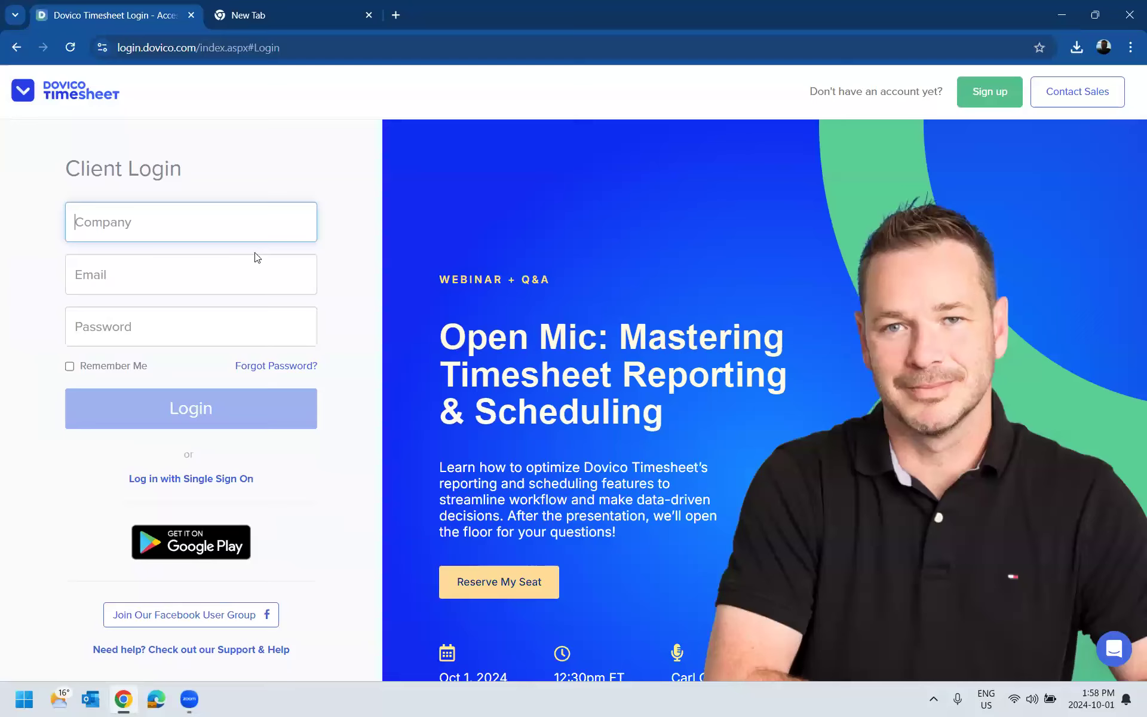
- Log in to the company dovico pro with the account's e-mail and password
click(239, 230)
text(dovico pro)
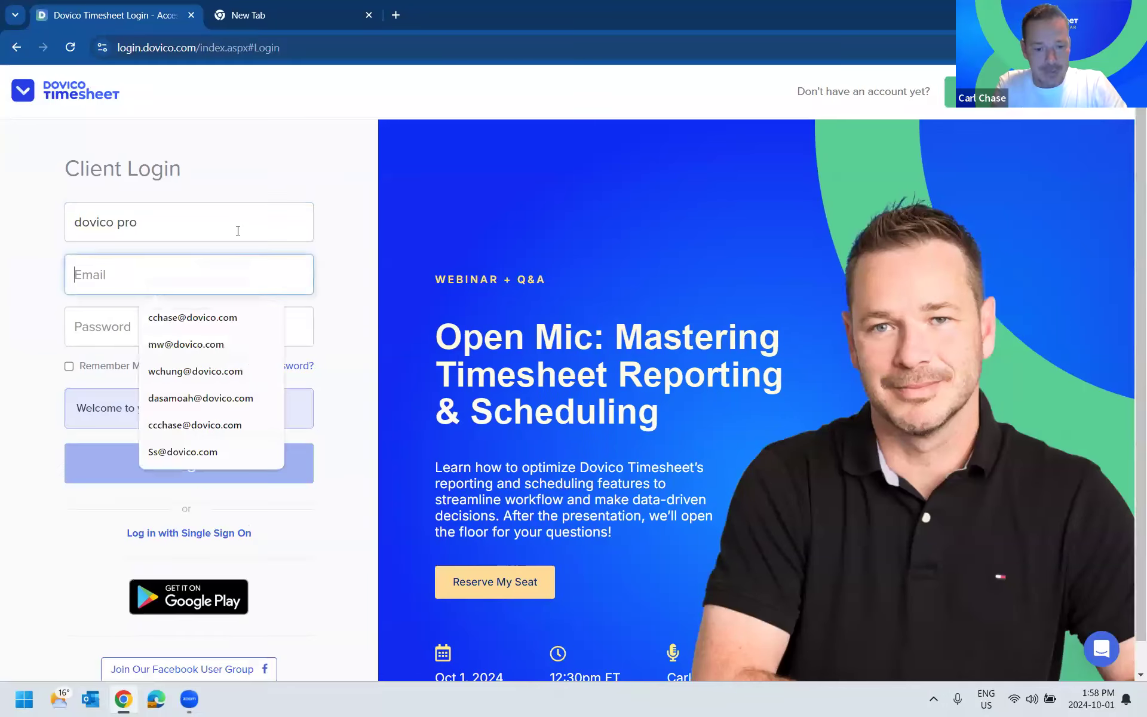
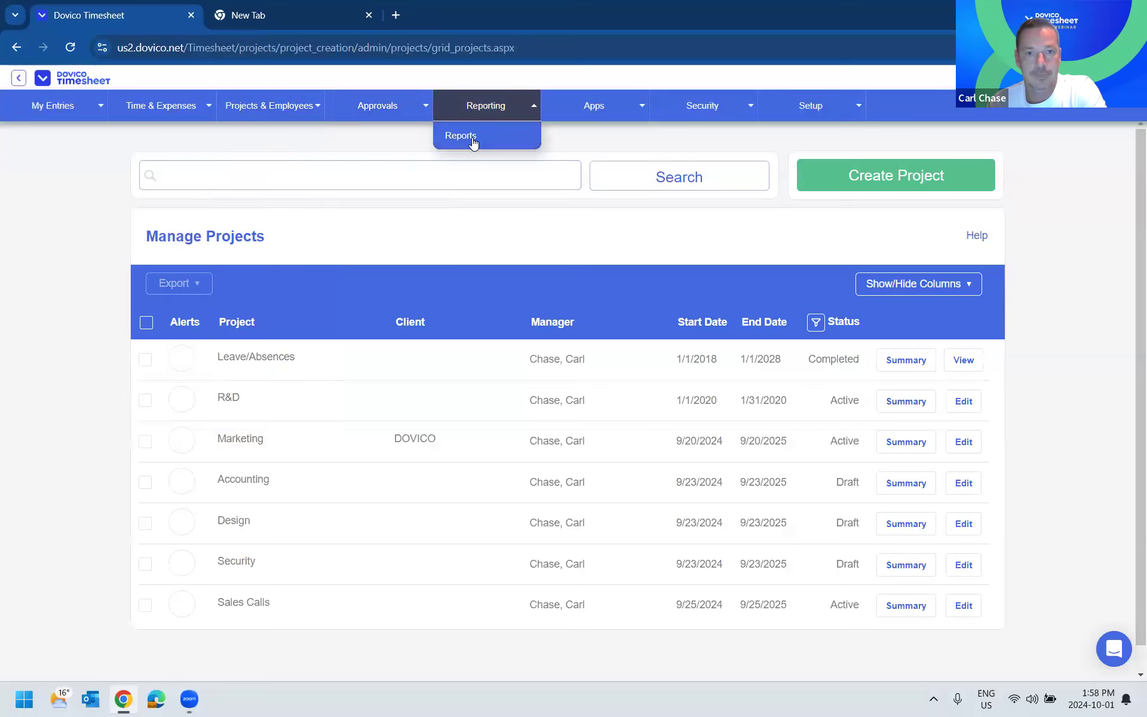
- Open the reports list, create a new report and go to its column selection
click(474, 141)
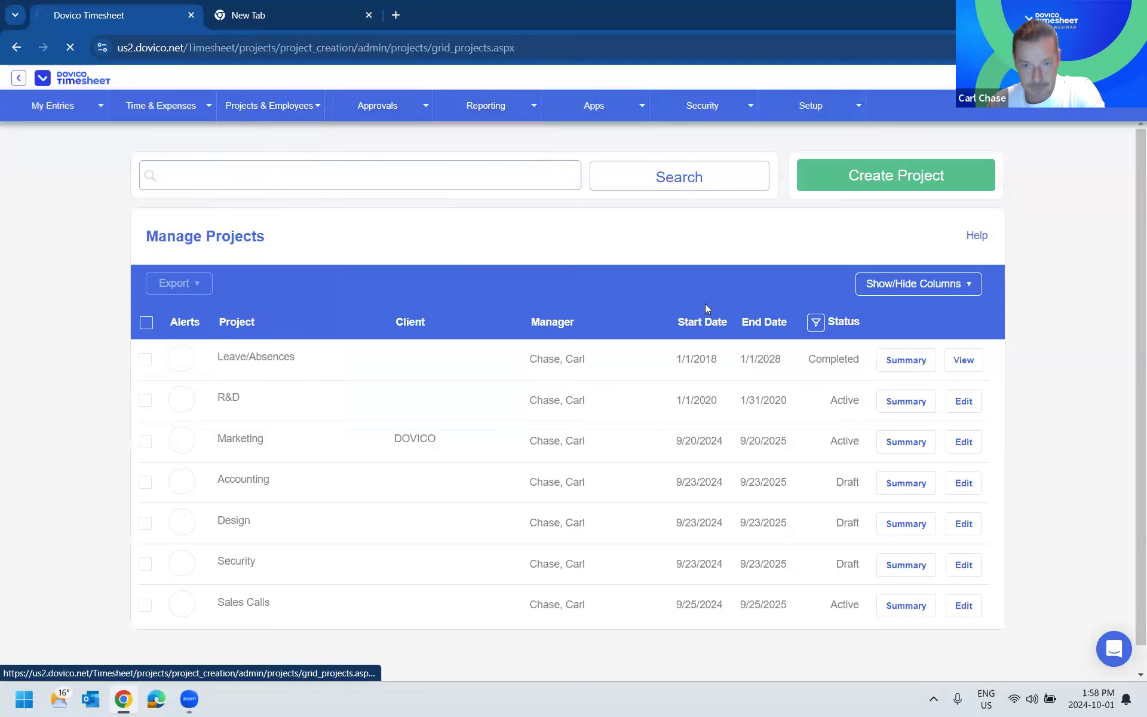
click(882, 185)
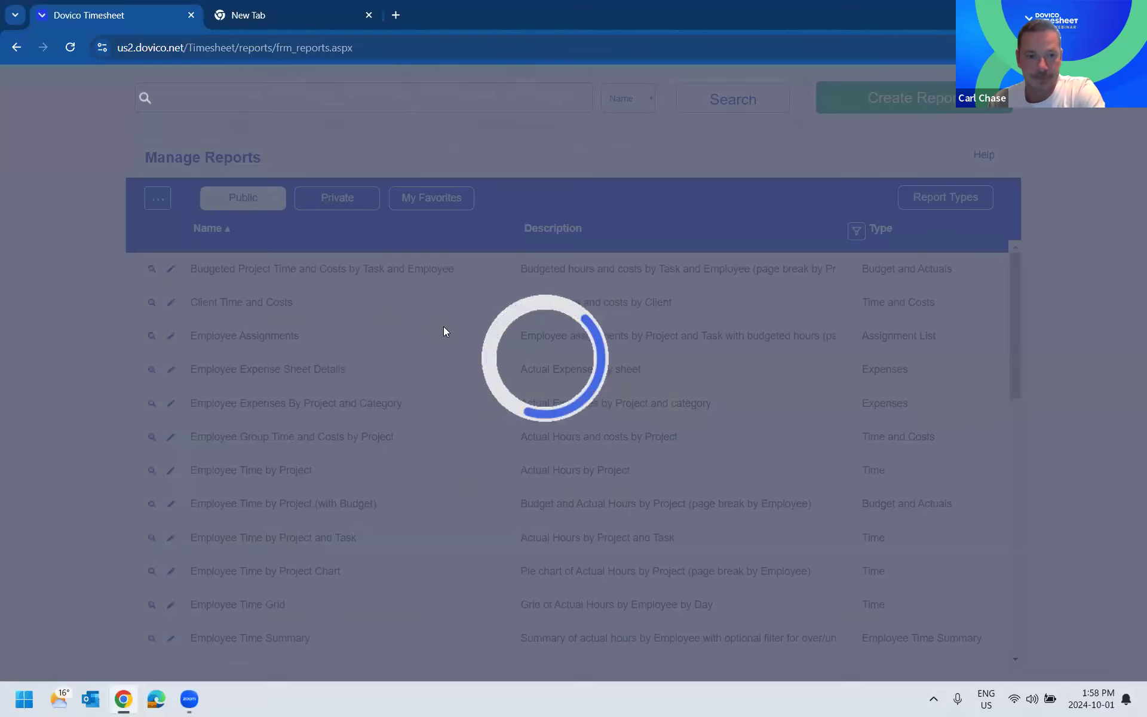
click(317, 123)
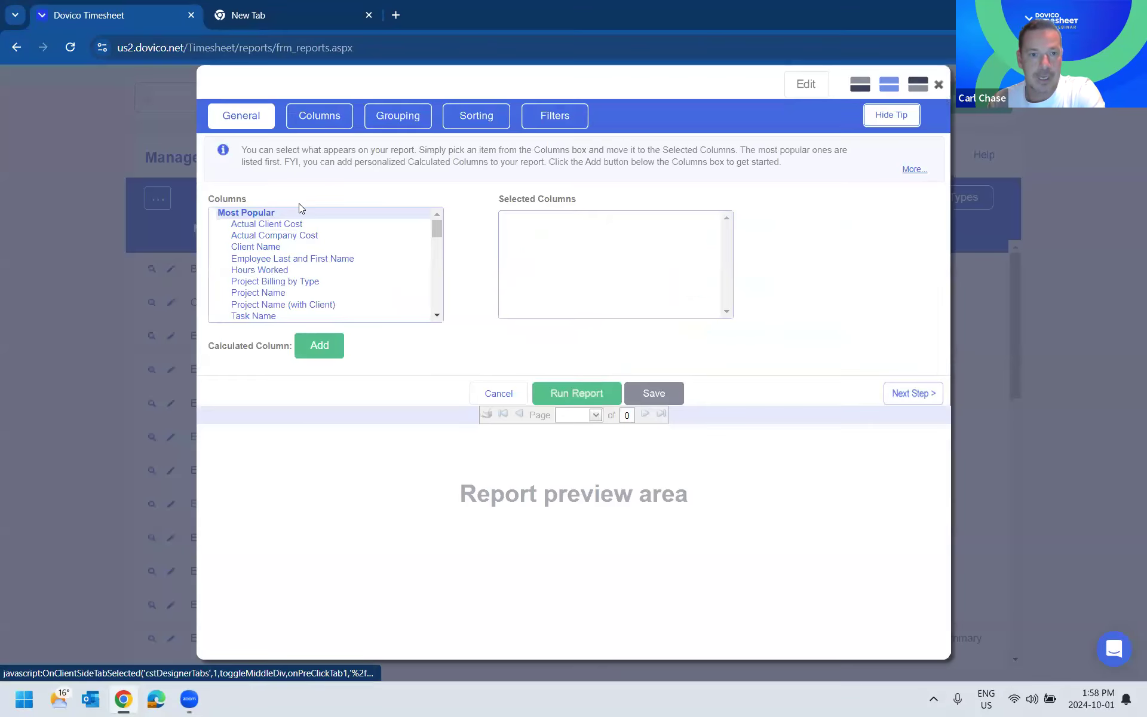
- Add the Employee Last and First Name, Project Name and Task Name columns to the new report
click(291, 236)
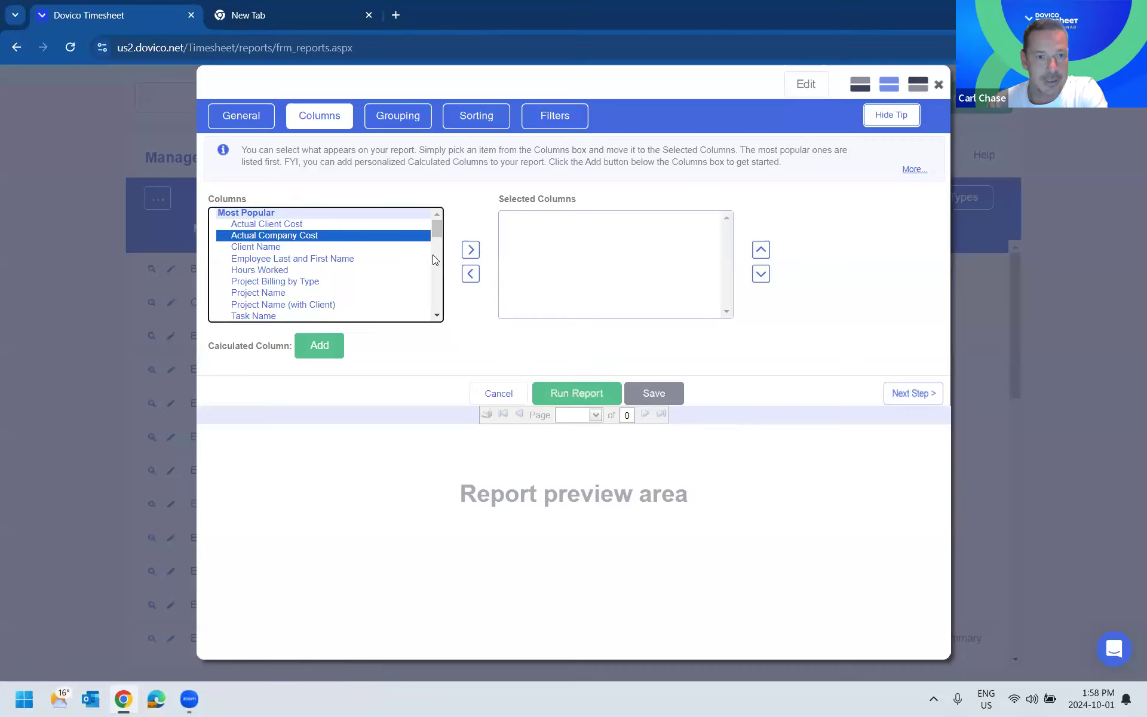
click(313, 224)
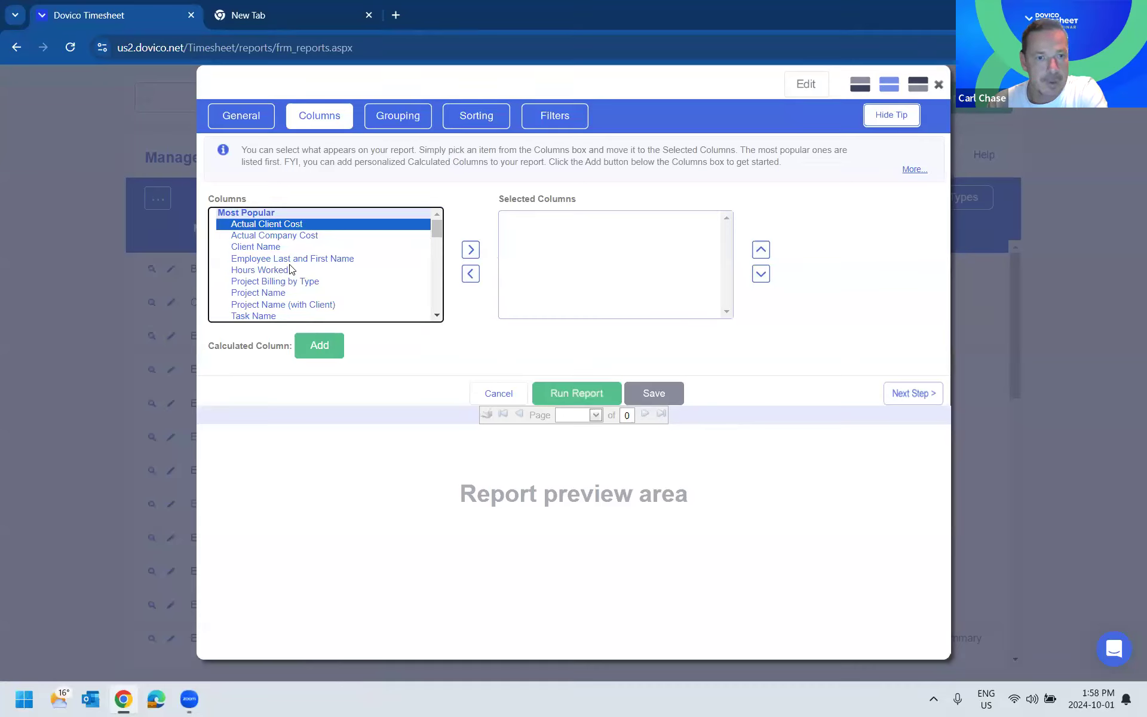
click(291, 270)
click(326, 259)
click(471, 249)
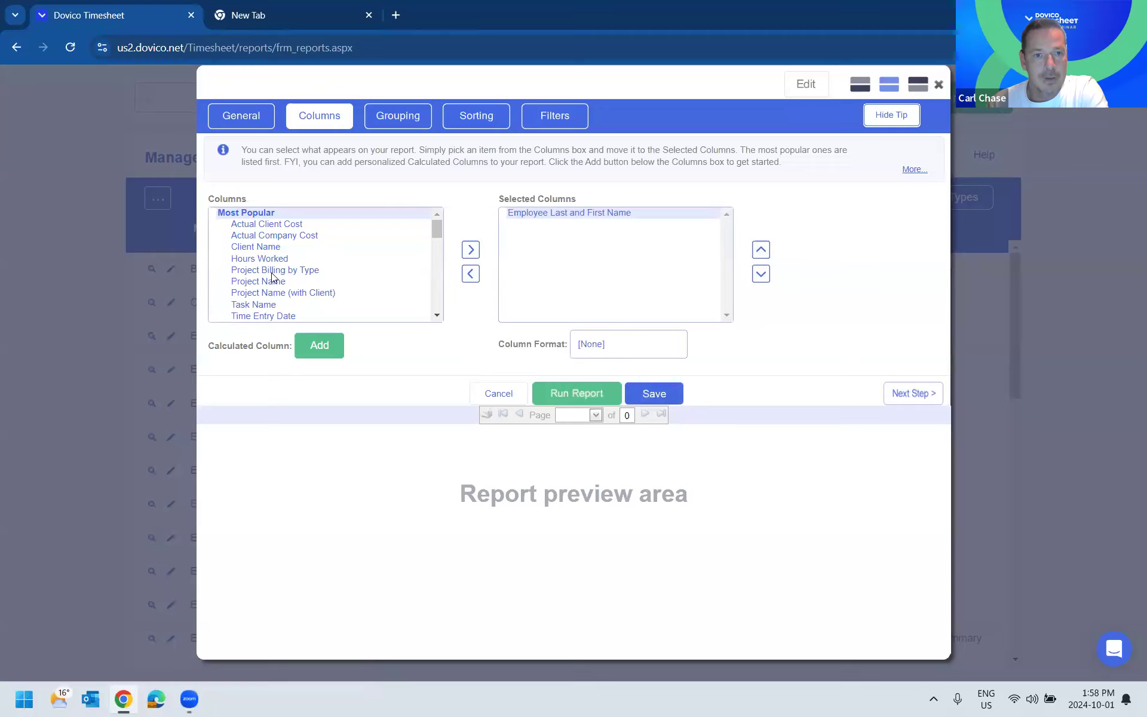
click(267, 284)
click(471, 250)
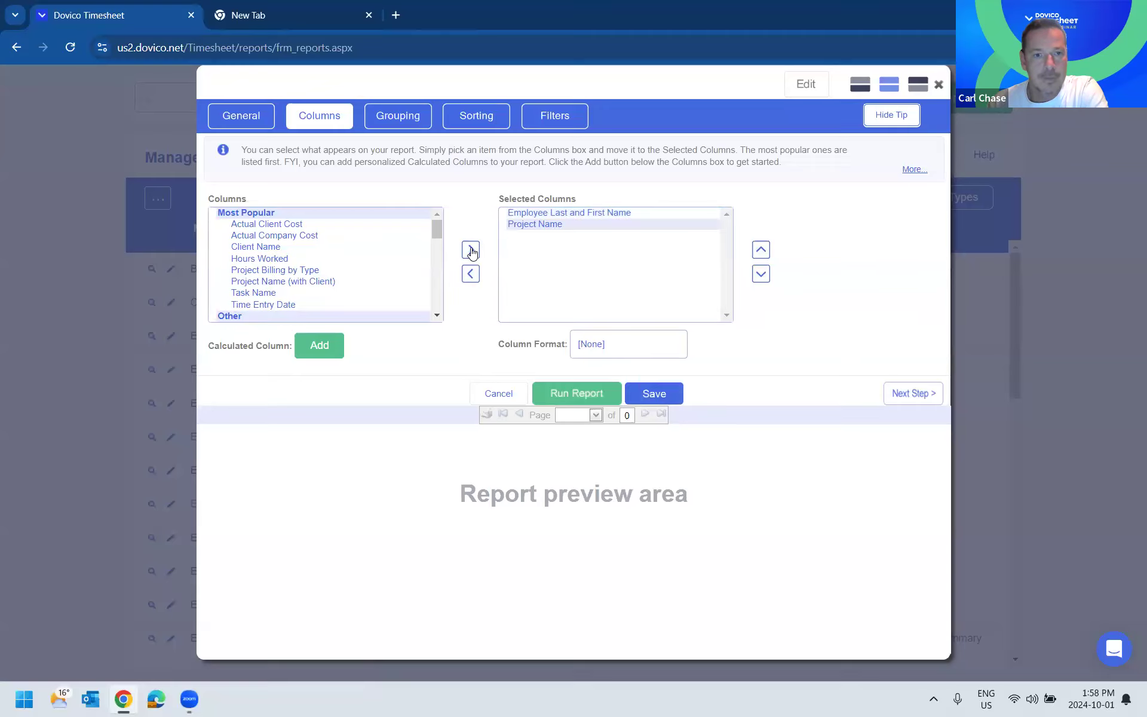
click(290, 293)
click(471, 249)
- Add the Hours Worked, Actual Client Cost and Time Entry Date columns to the report
click(259, 258)
click(470, 250)
click(266, 224)
click(471, 249)
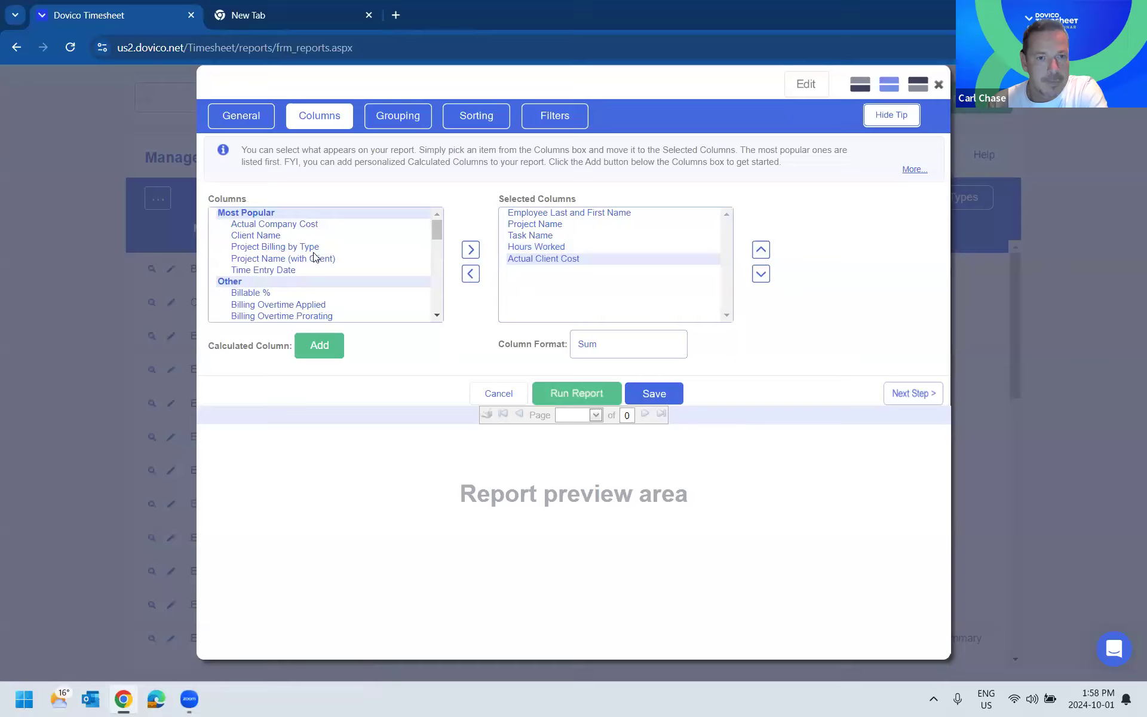
click(296, 270)
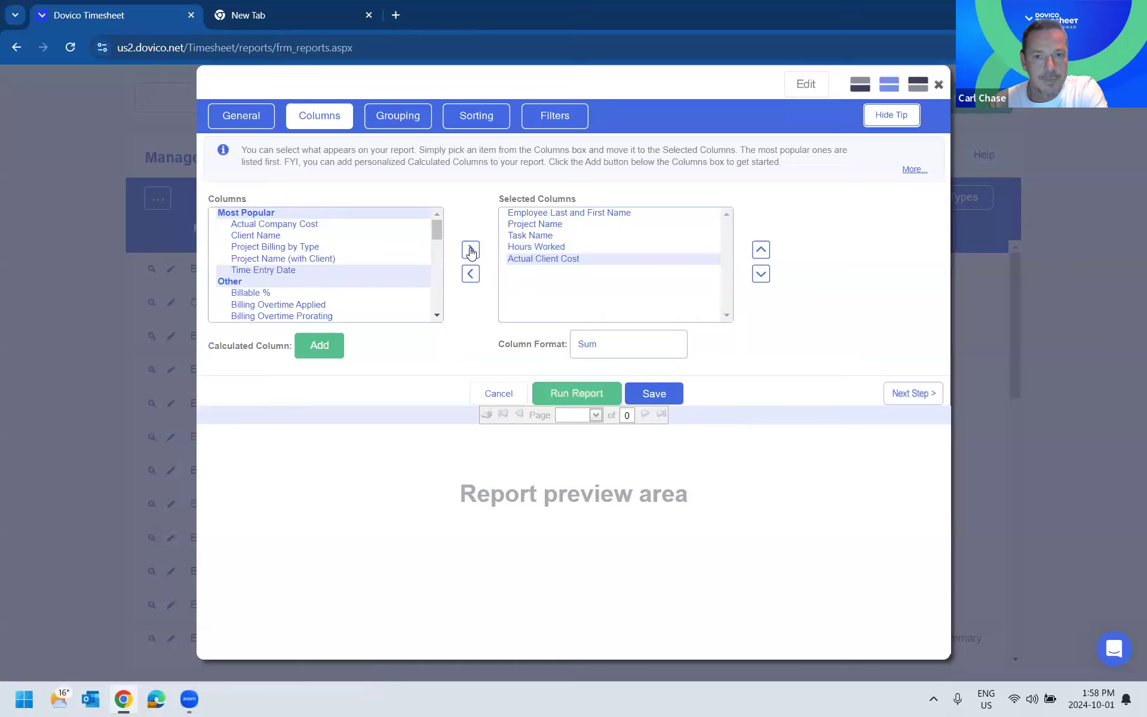
click(471, 254)
- Open a new calculated column, look through the columns available for its formula and cancel it
click(339, 344)
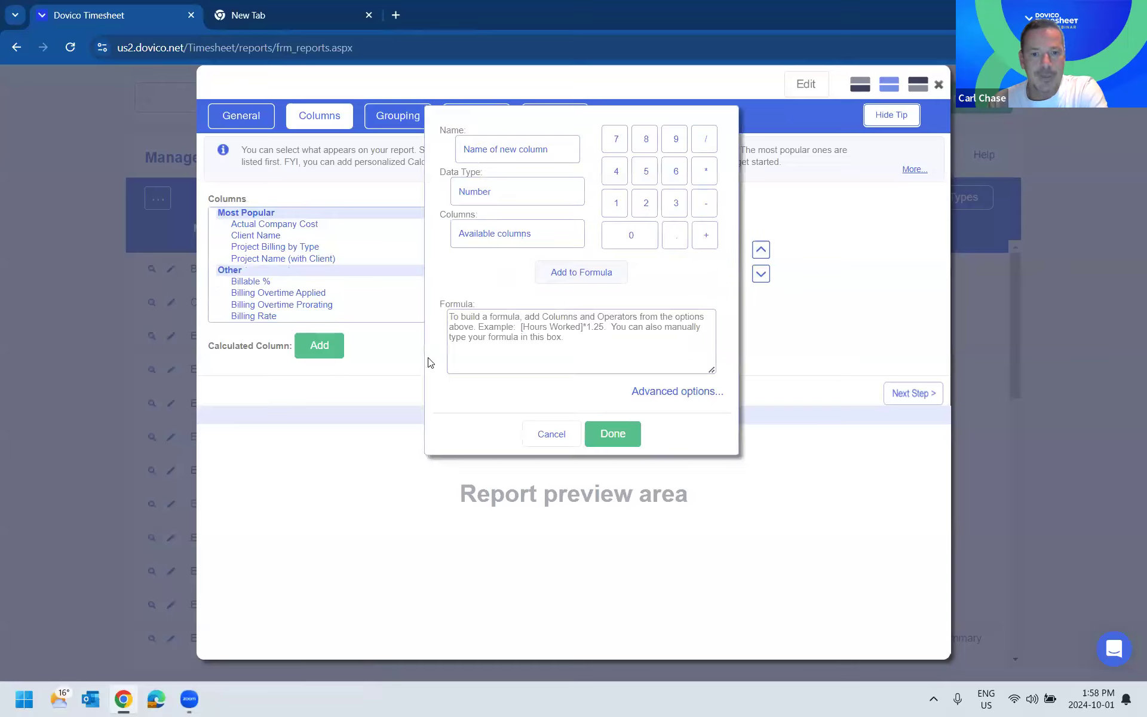
click(567, 273)
click(533, 246)
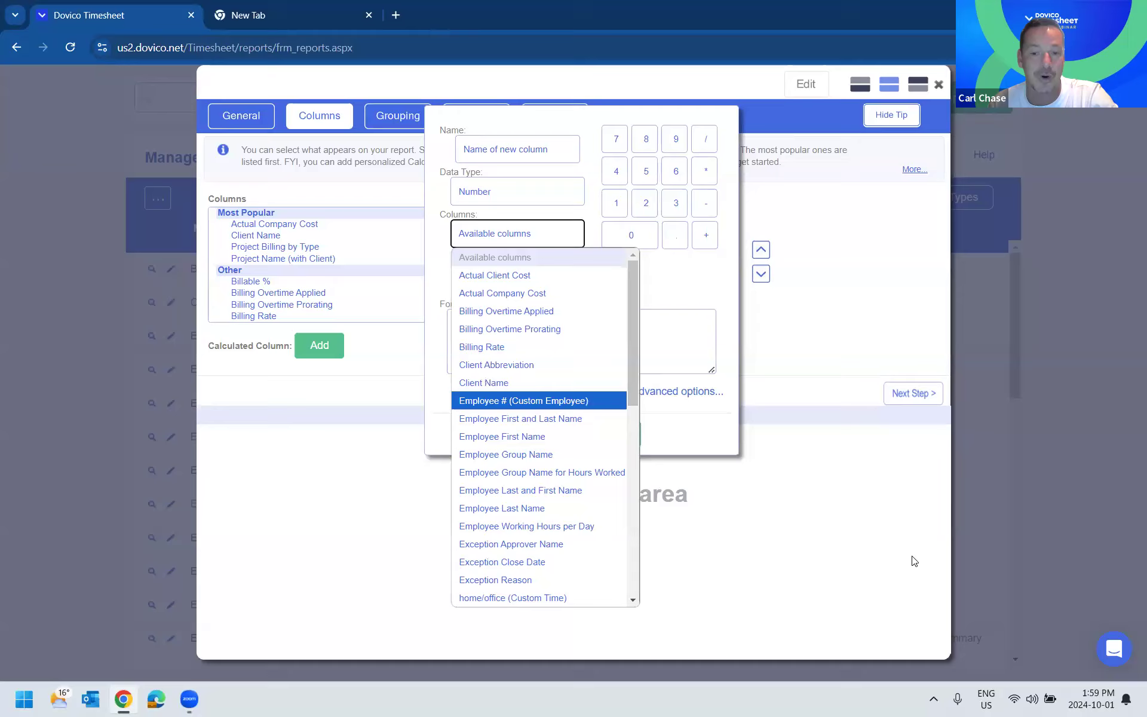
click(865, 552)
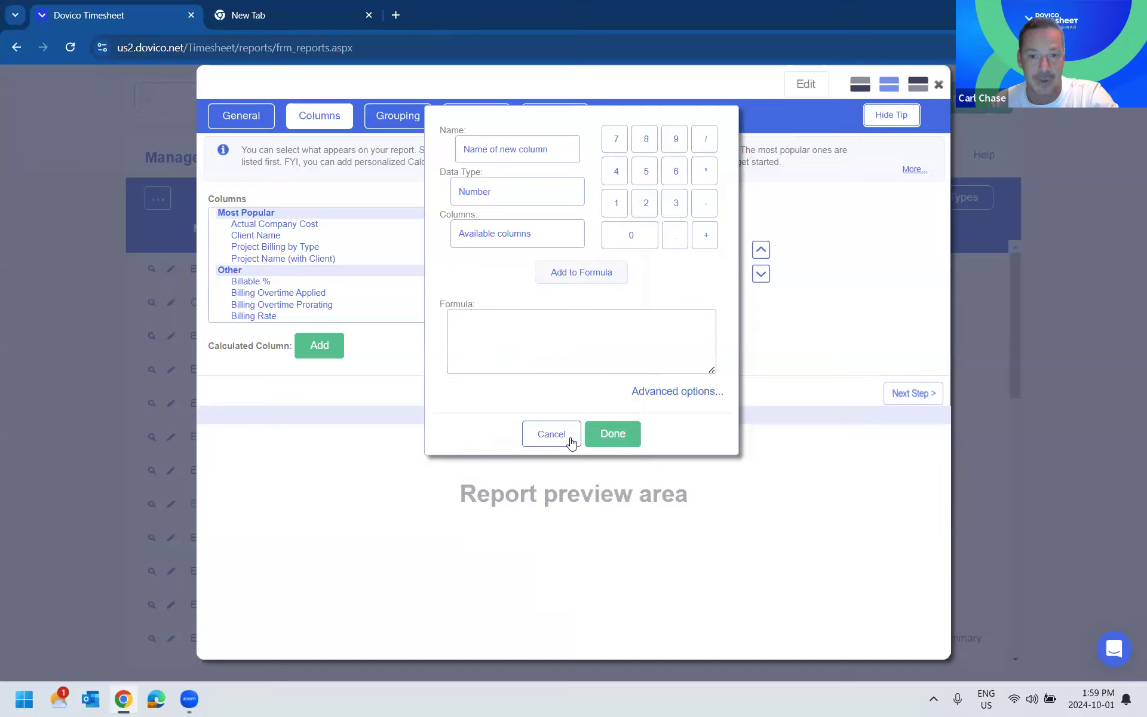
click(530, 436)
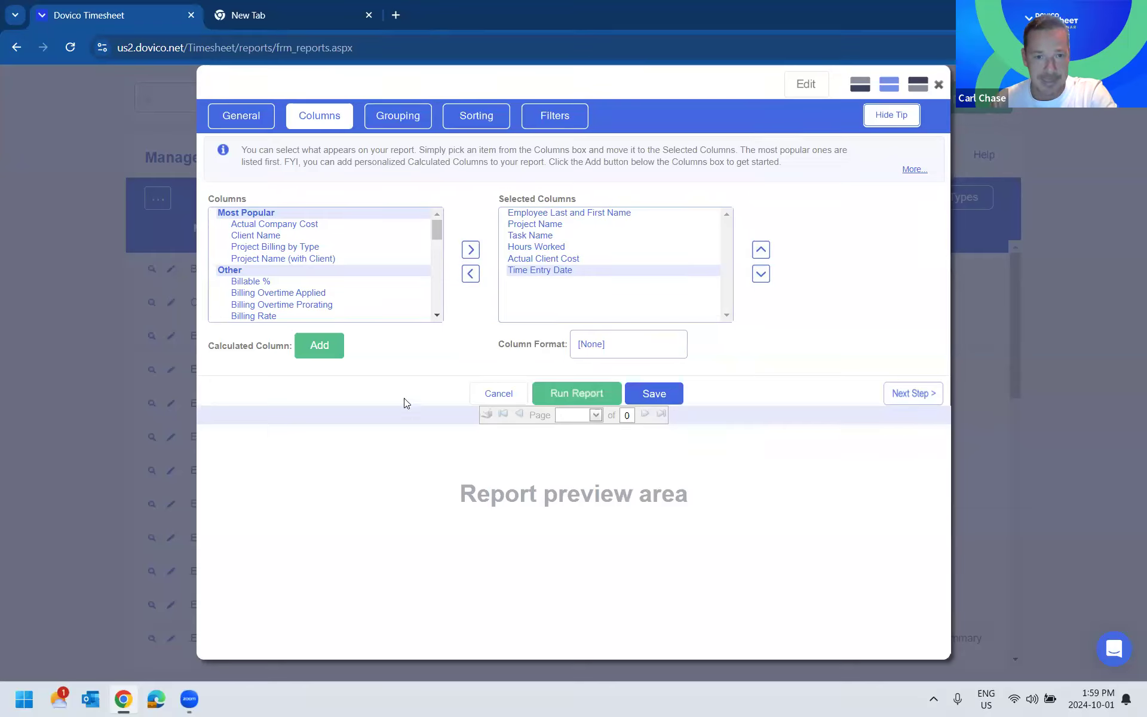
- Group the report by Employee Last and First Name and run it
click(416, 110)
click(577, 393)
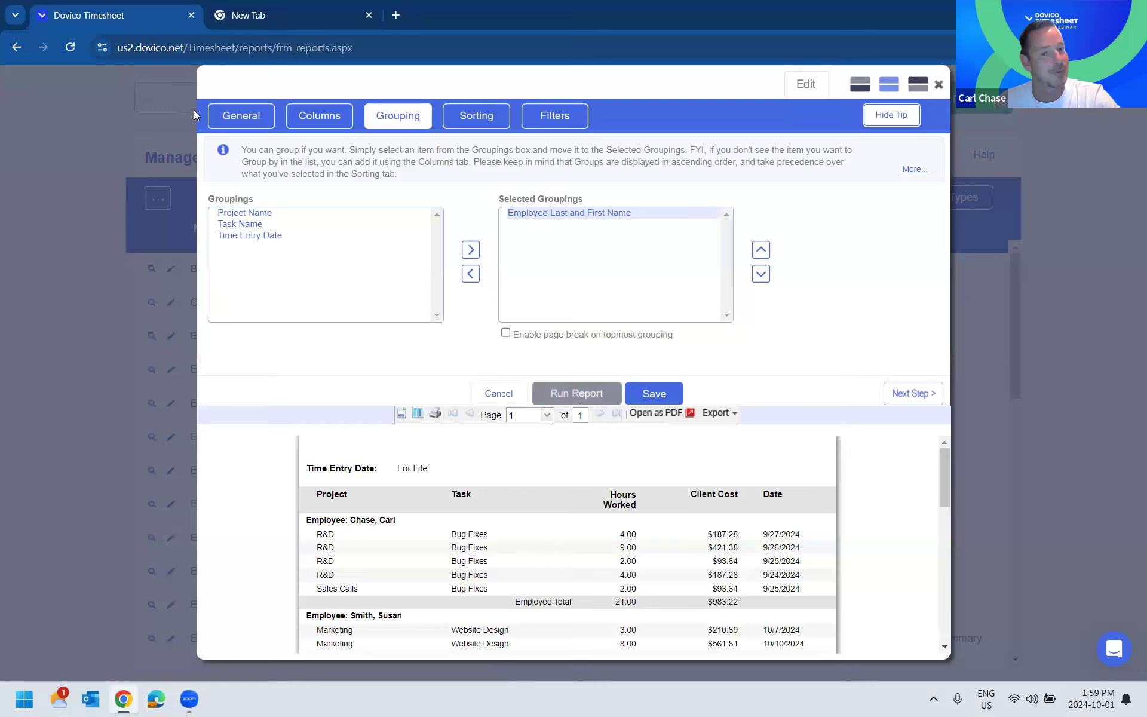
click(319, 115)
click(391, 114)
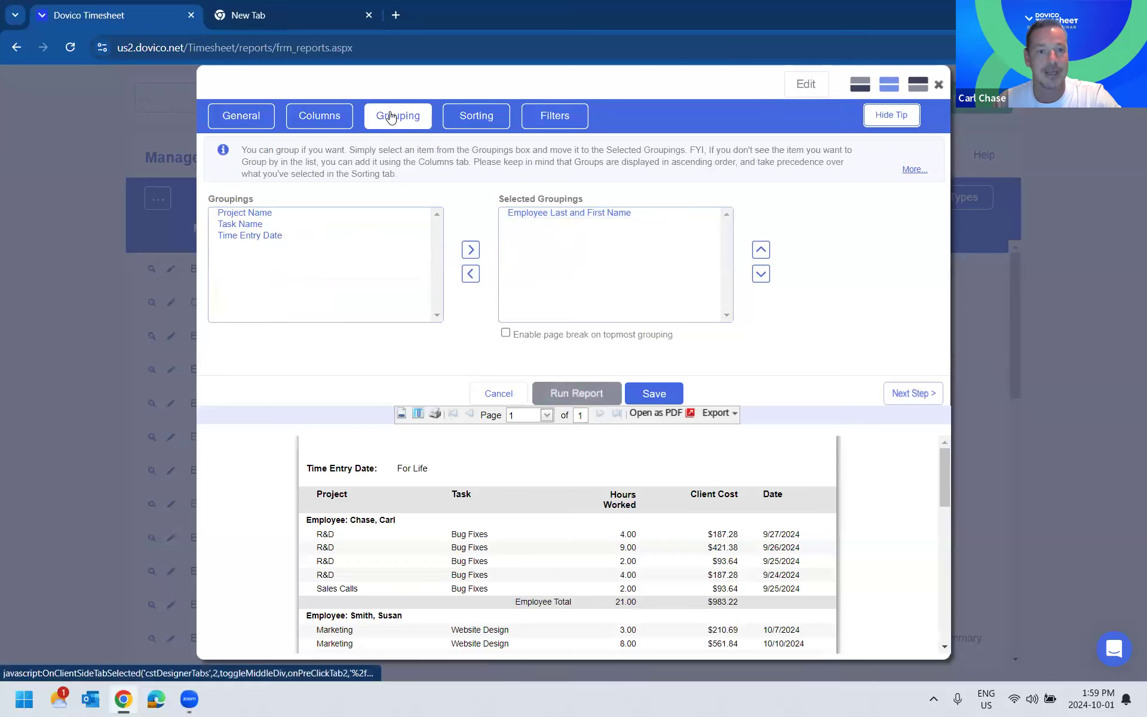
- Add Project Name as a second grouping below the employee and rerun the report
click(316, 218)
click(471, 250)
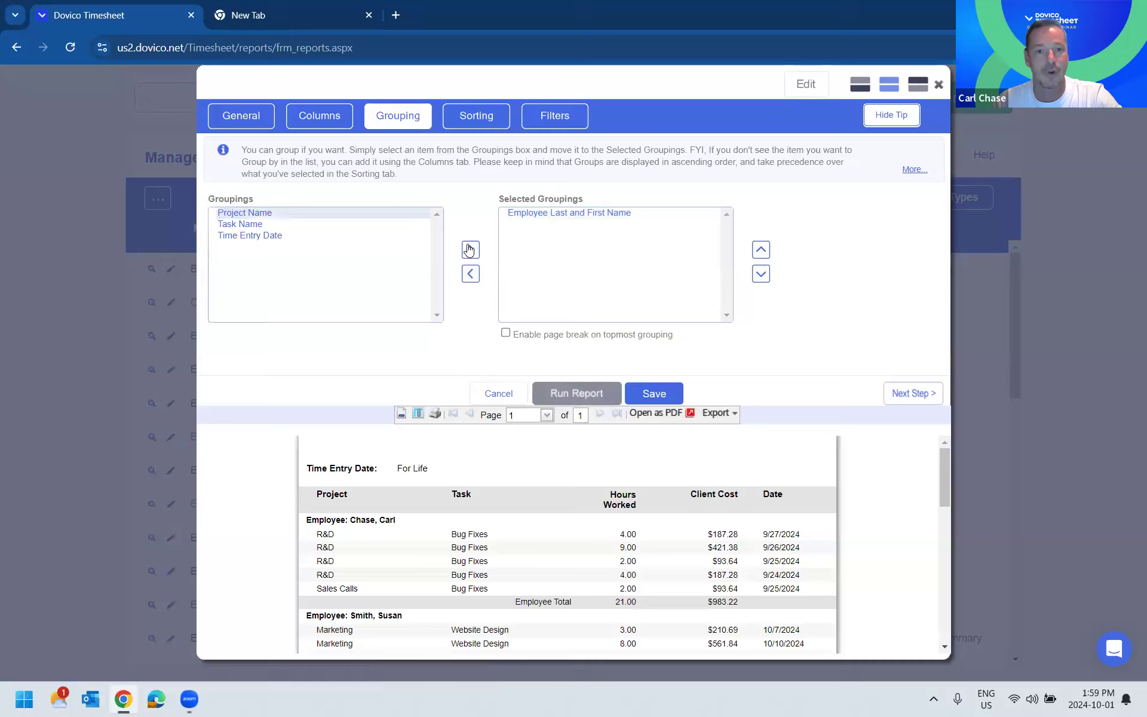
click(572, 389)
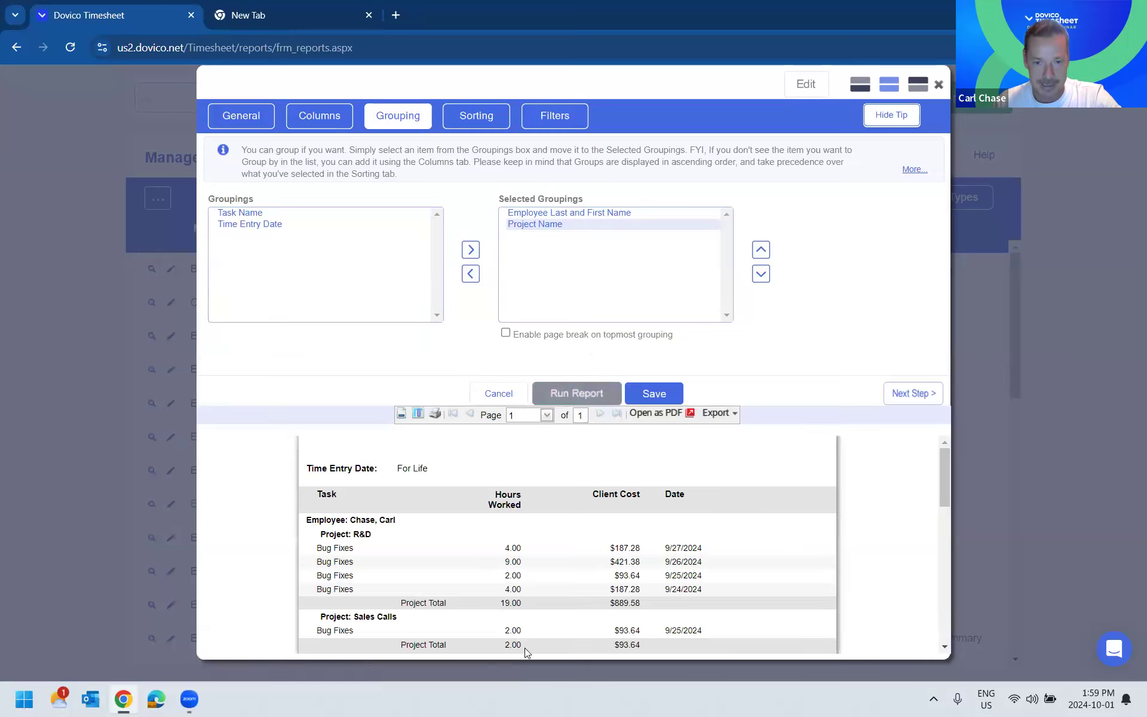
- Add the Employee List filter to the report, and close the report without saving the changes
click(477, 116)
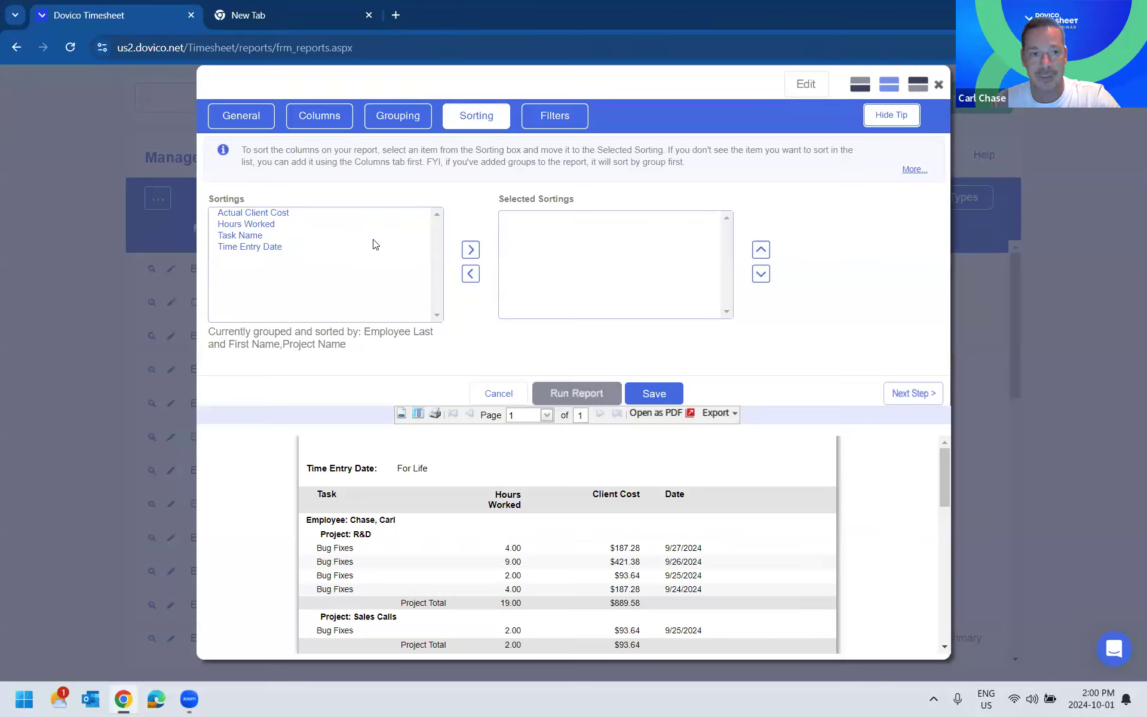
click(554, 116)
click(258, 236)
click(470, 250)
scroll(382, 257, down, 2)
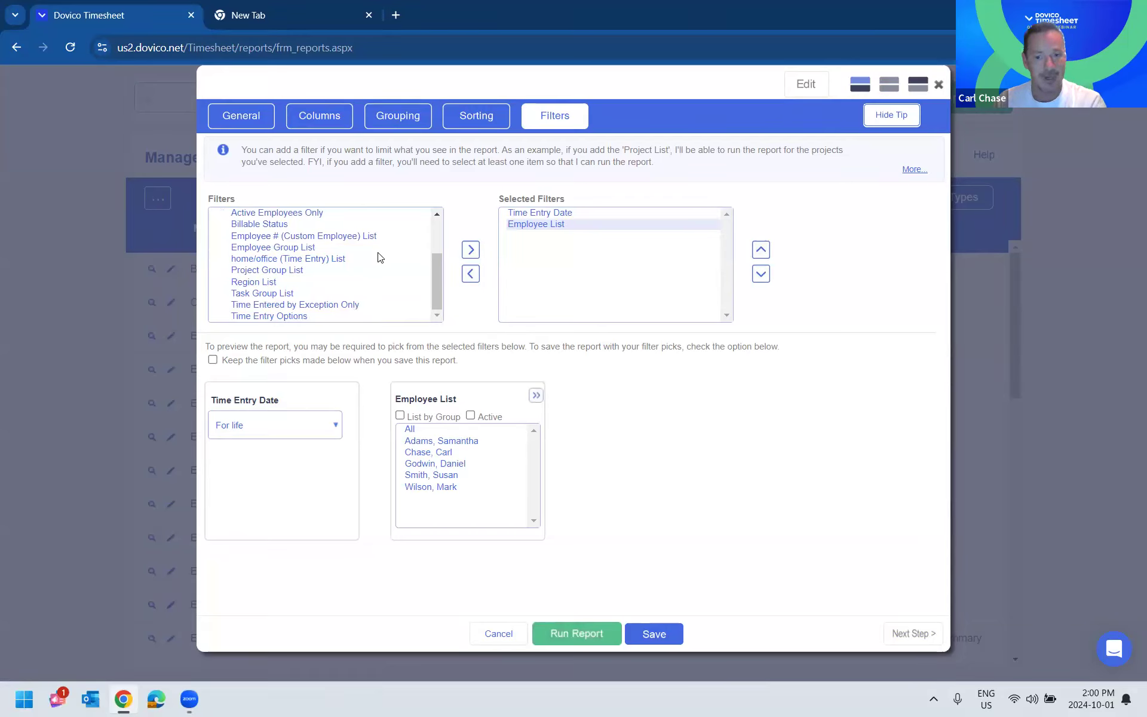
click(503, 641)
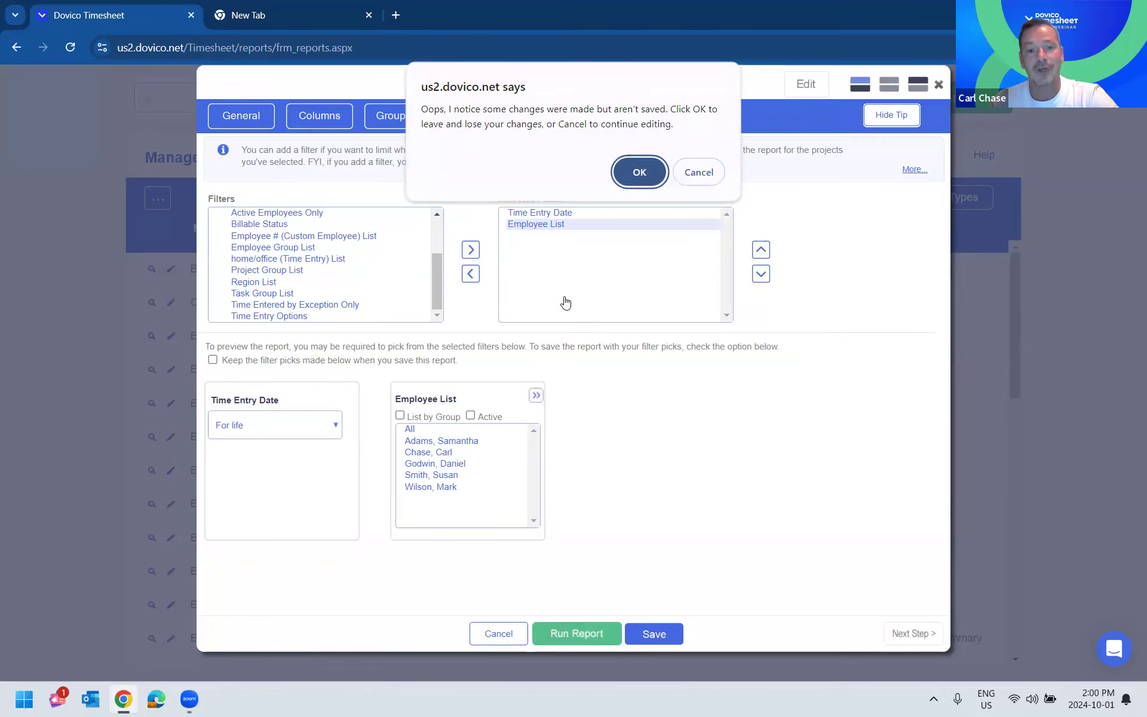
click(627, 172)
- Display the Employee fields in the custom field setup and open the employees list
click(857, 103)
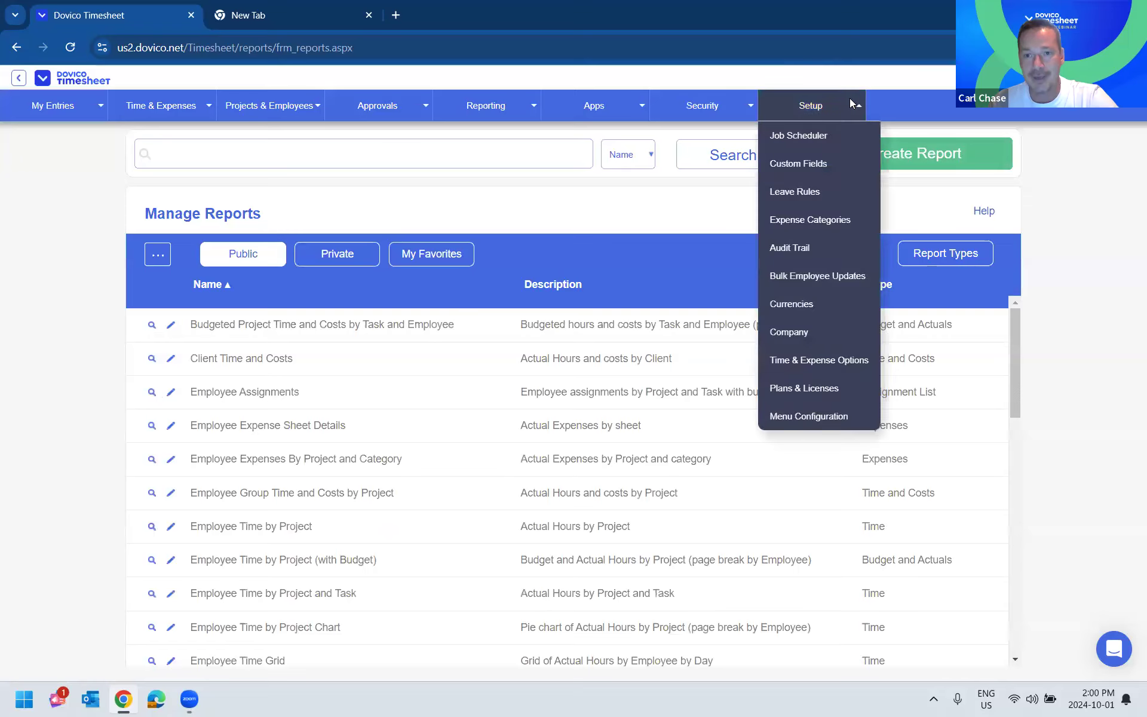
click(825, 156)
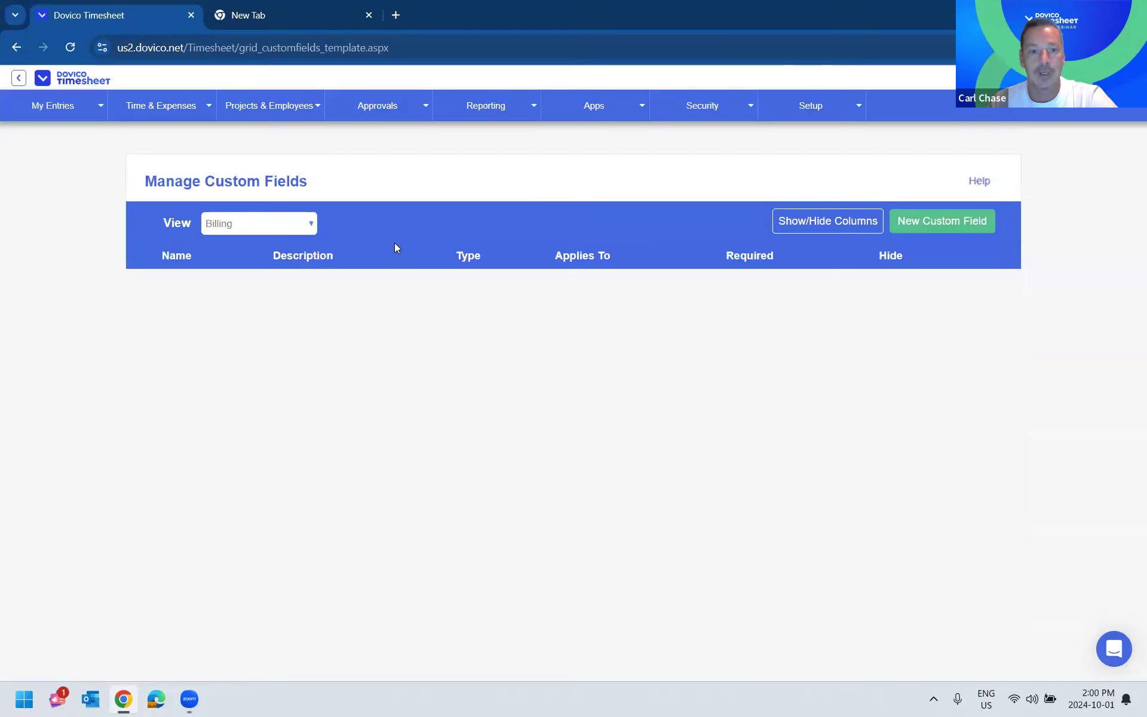
click(308, 223)
click(257, 302)
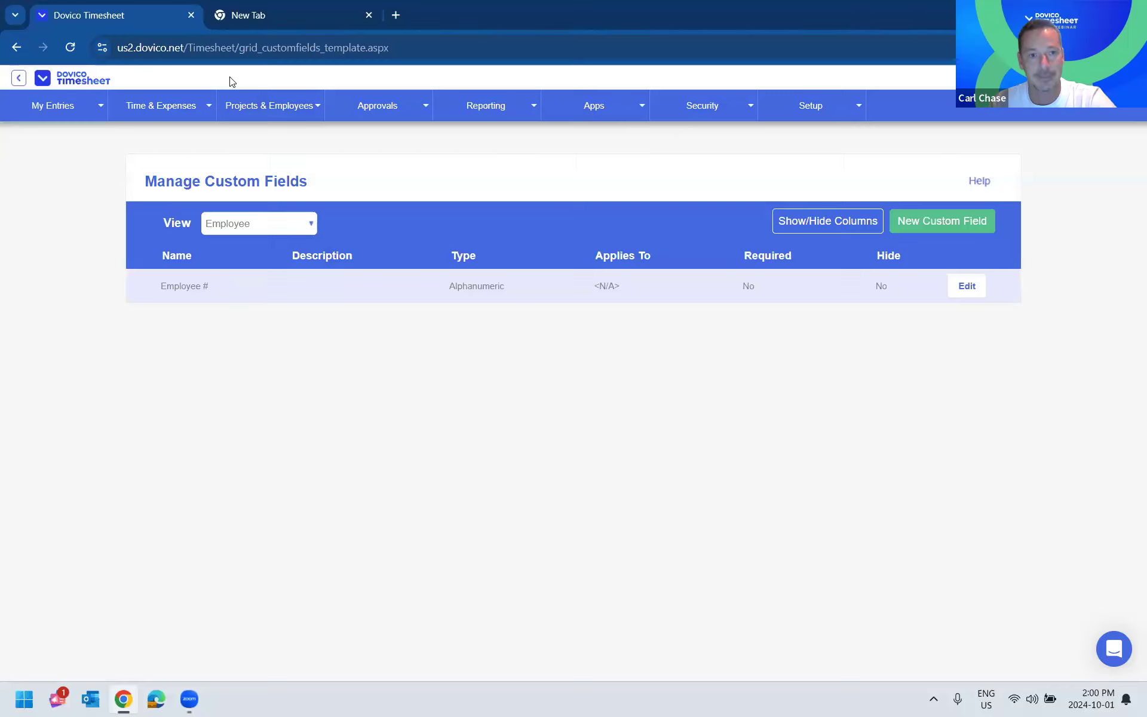
click(246, 105)
click(254, 194)
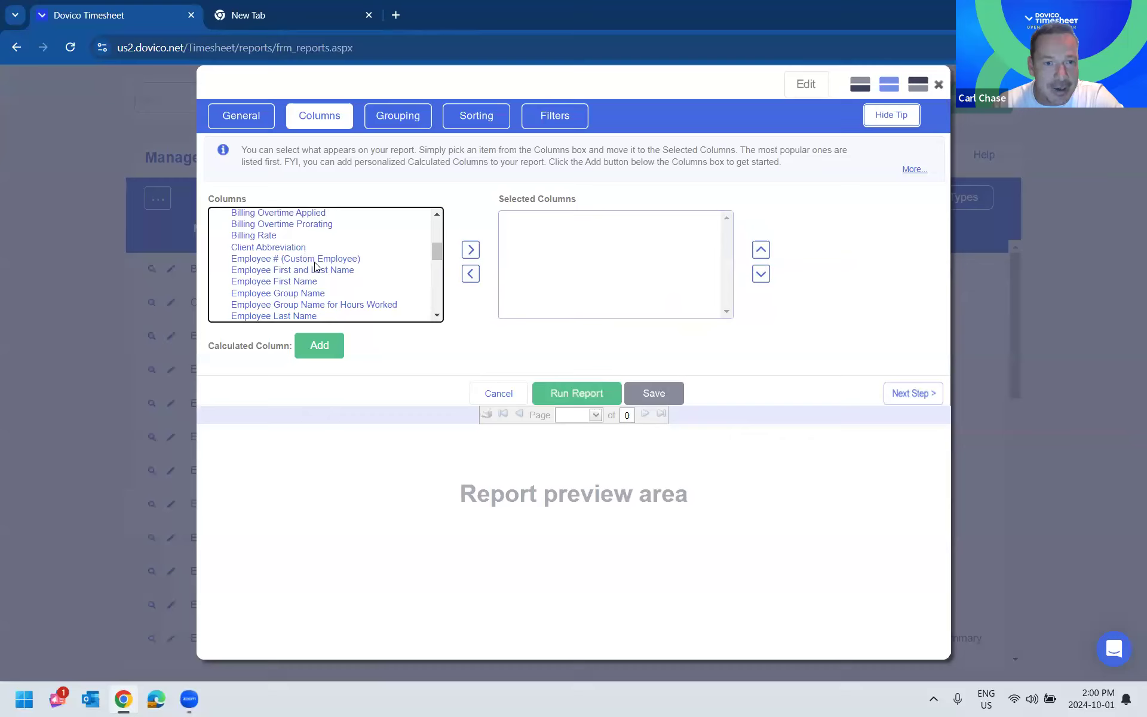
- Add the Employee # (Custom Employee), Employee Last and First Name, and Project Name columns to the report
click(316, 263)
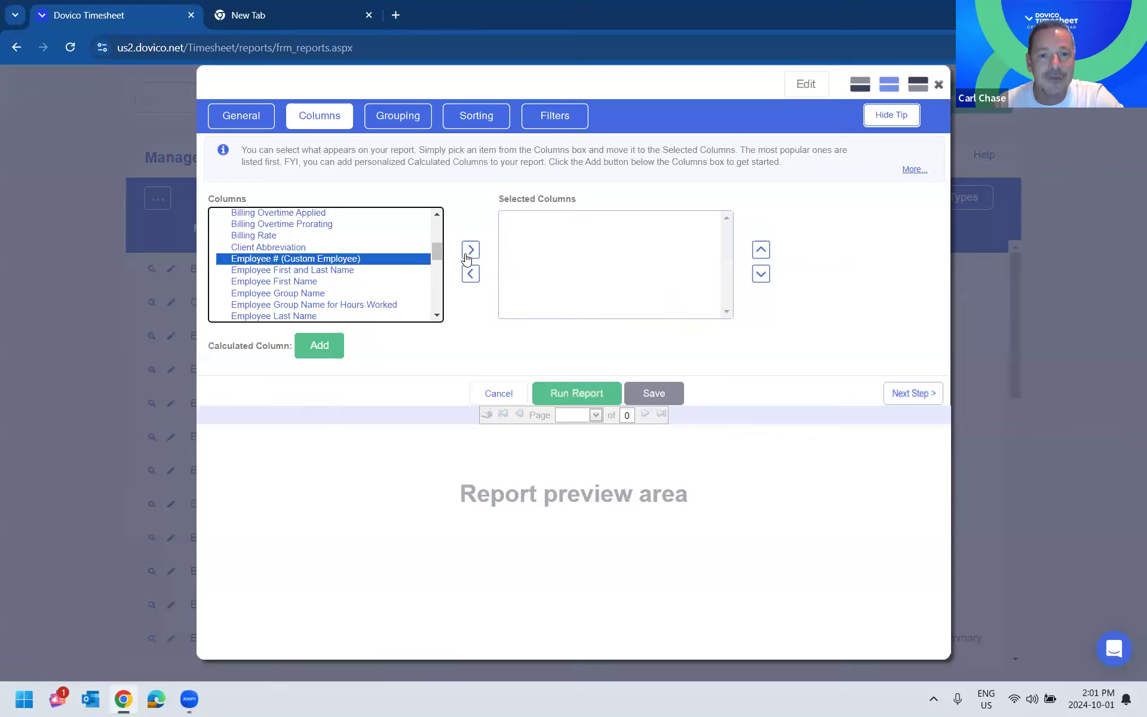
double_click(315, 263)
drag(437, 252, 418, 225)
double_click(292, 258)
double_click(258, 281)
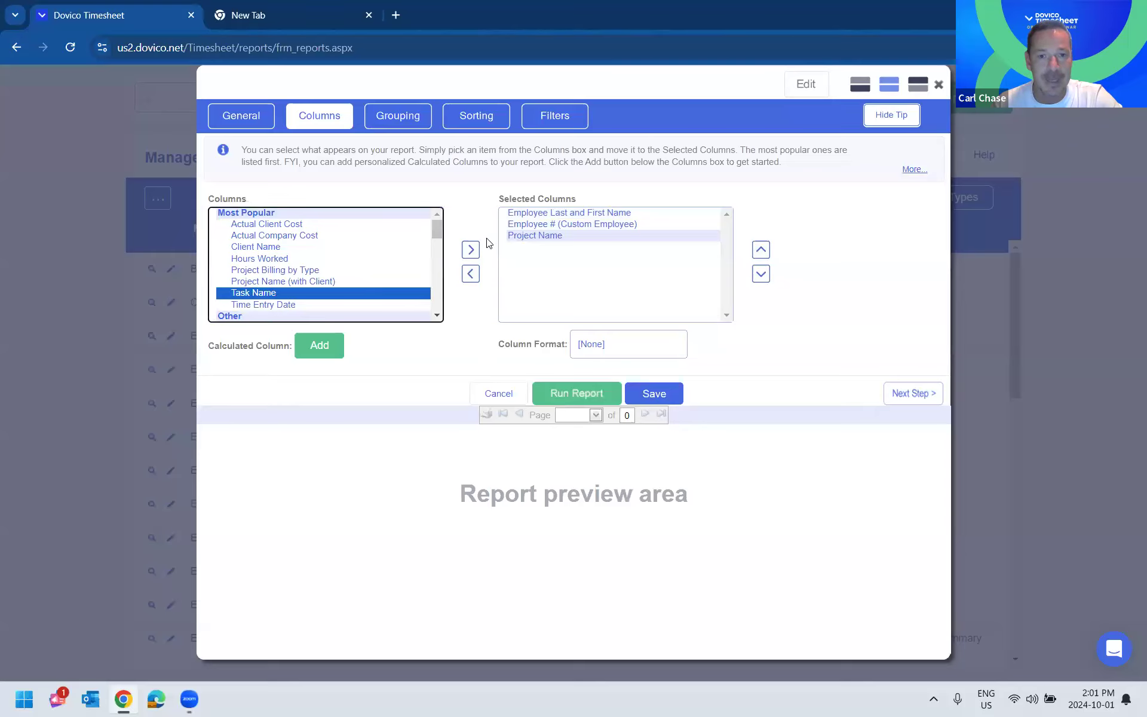
- Add the Task Name, Hours Worked and Time Entry Date columns to the report
click(469, 250)
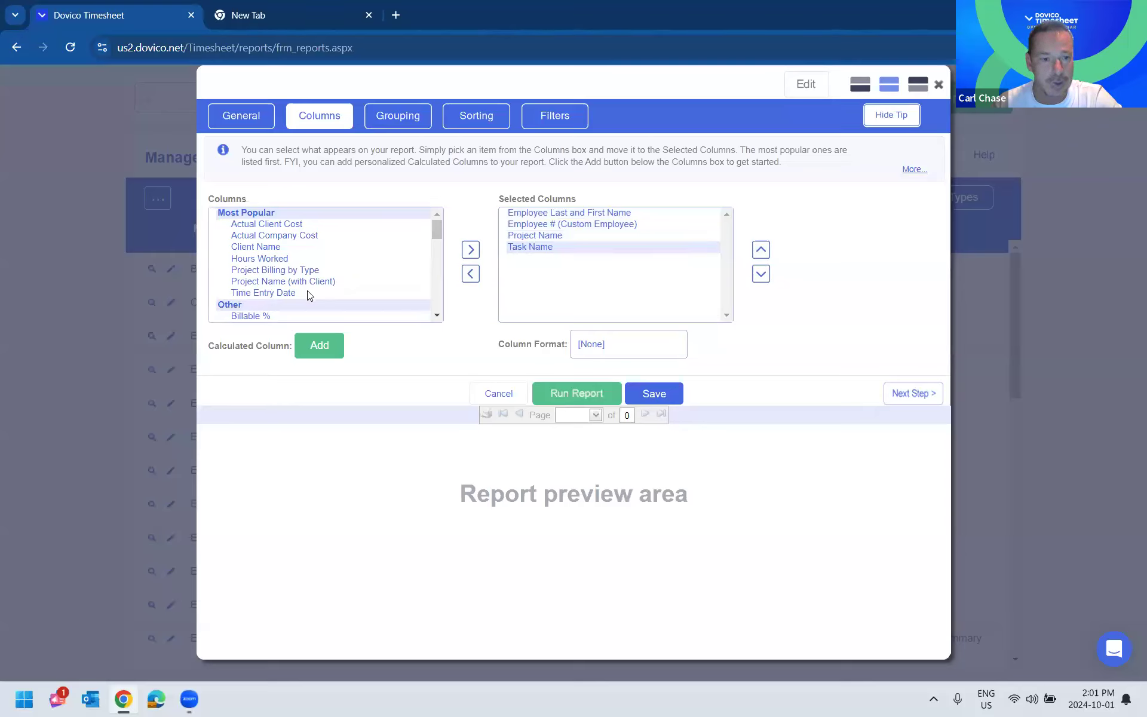
click(282, 260)
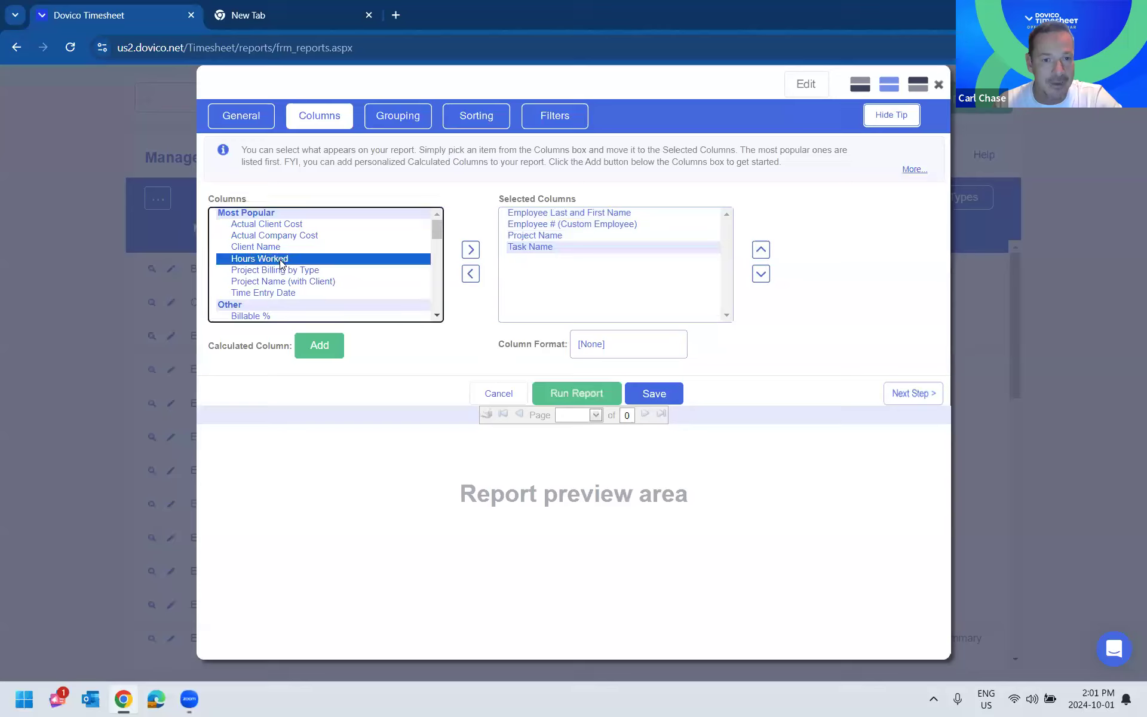
click(471, 250)
click(319, 287)
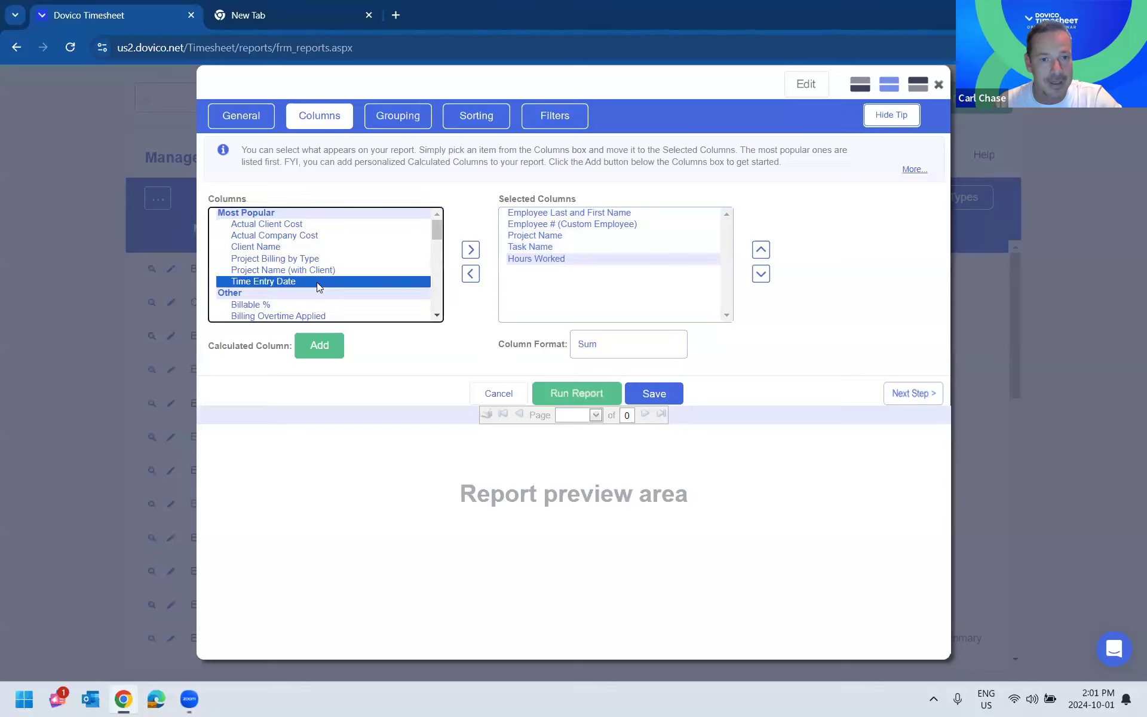
click(470, 249)
- Group the report by the Employee # (Custom Employee) field
click(399, 122)
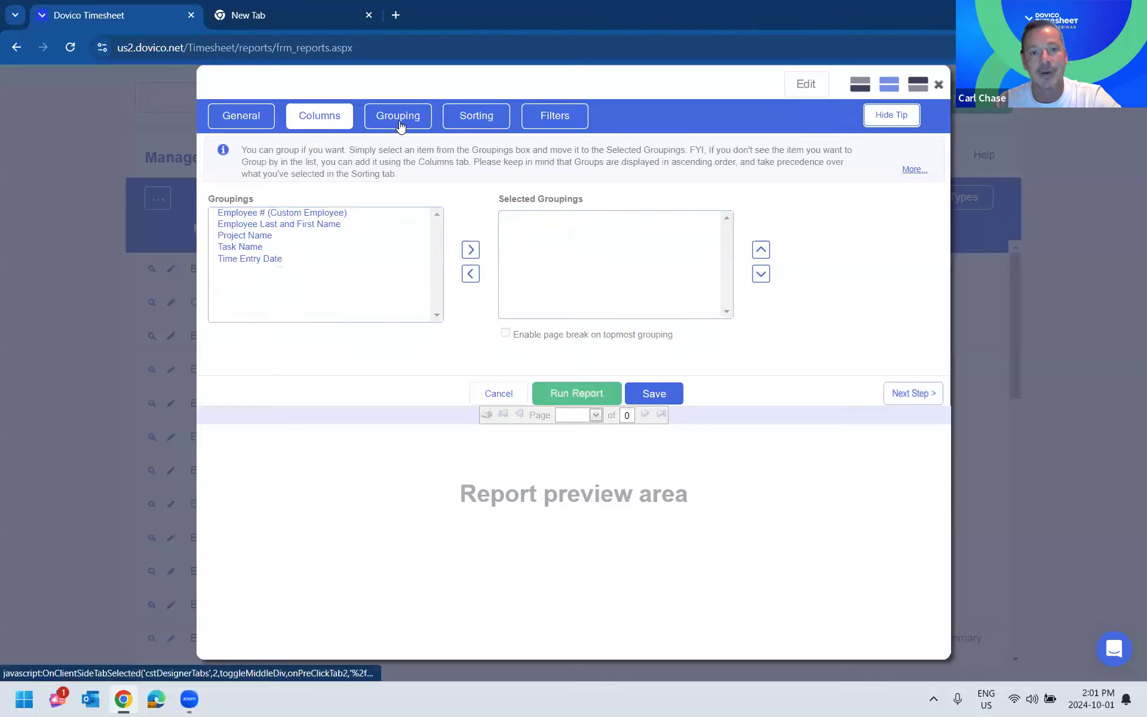
click(326, 215)
click(472, 249)
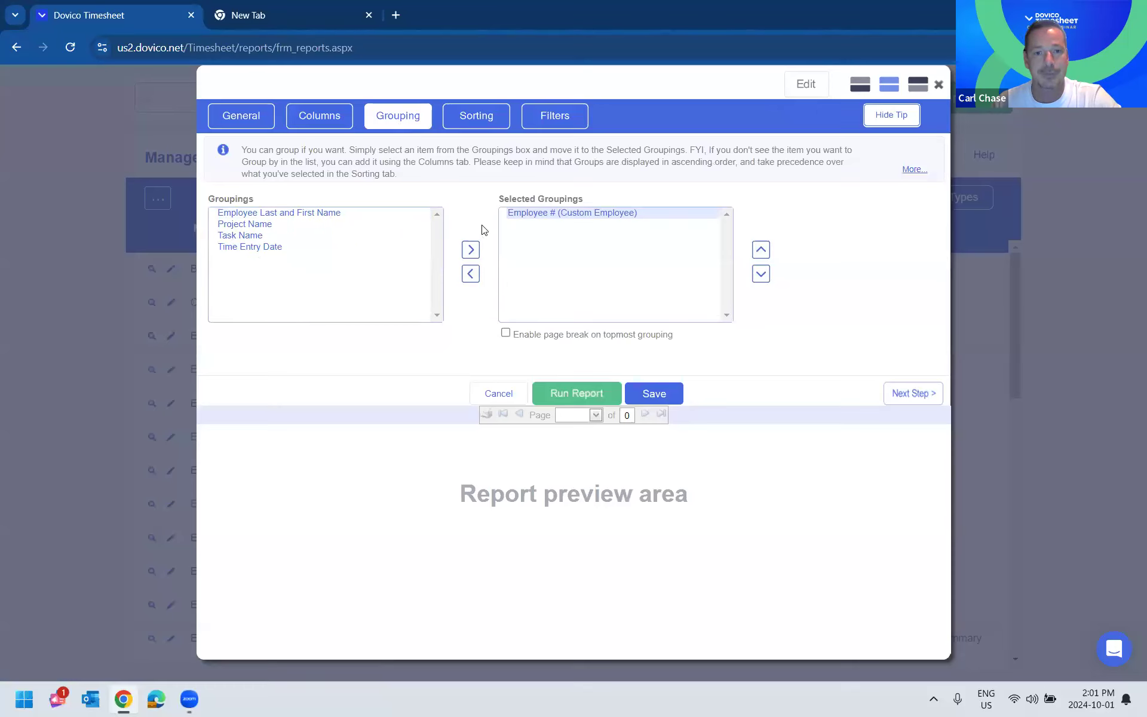
- Examine the available report filters and columns for the custom employee and time fields
click(491, 123)
click(551, 122)
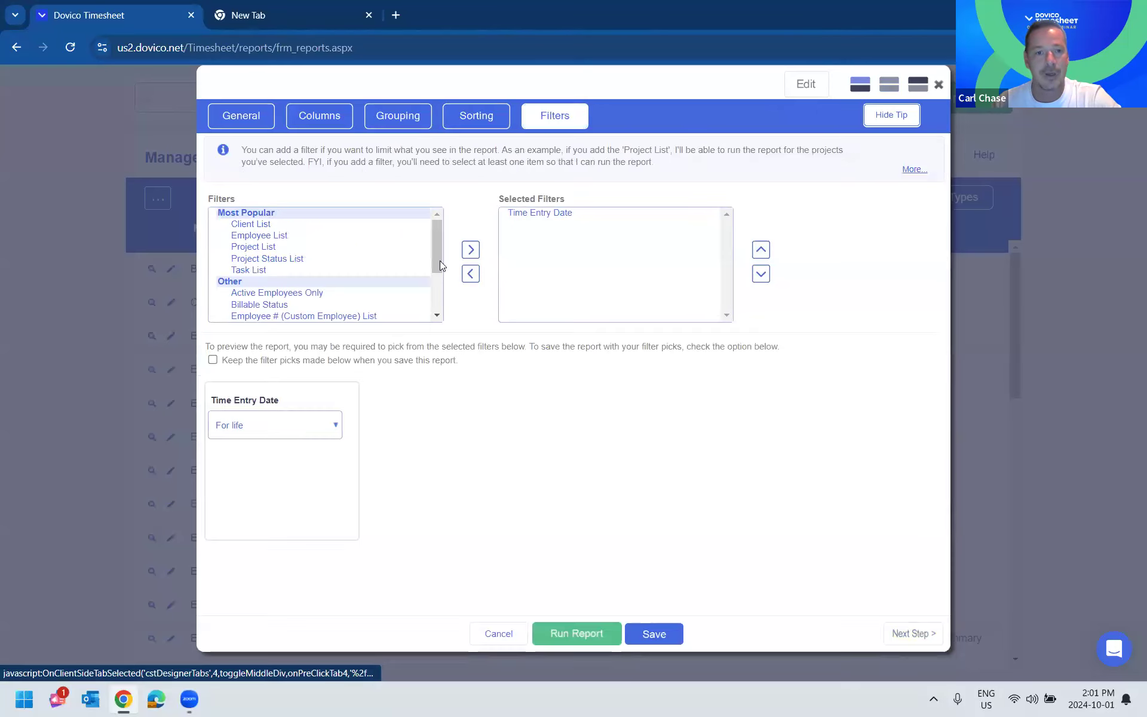
scroll(367, 290, down, 1)
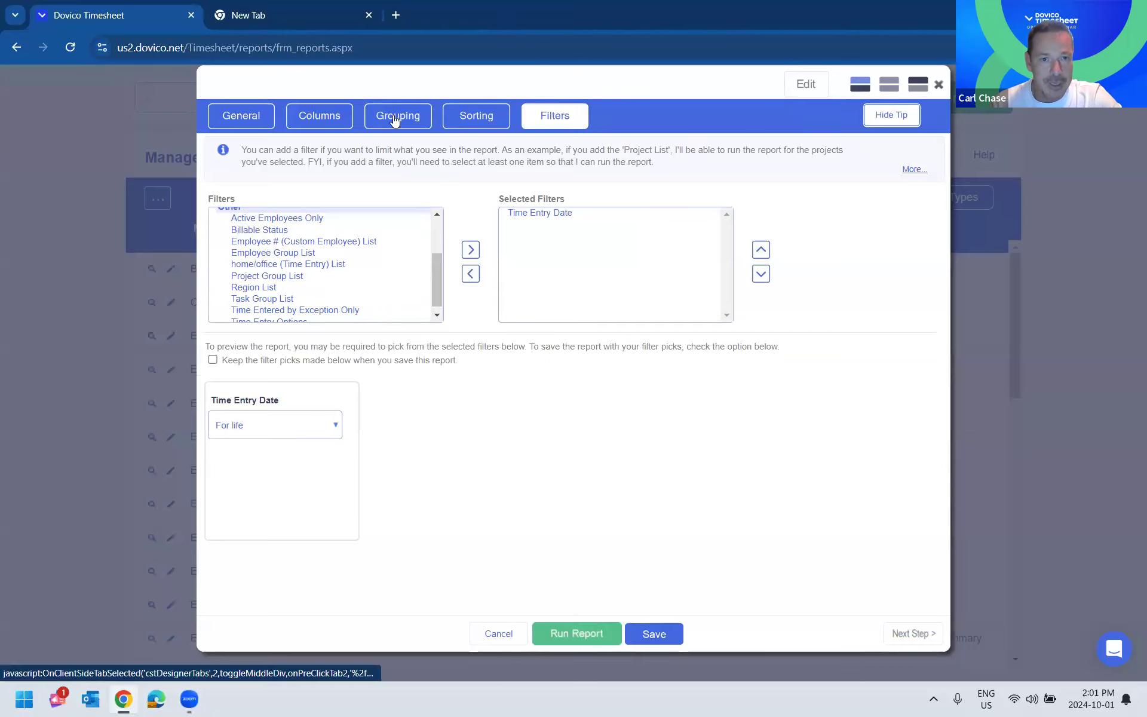
click(395, 117)
scroll(384, 274, down, 5)
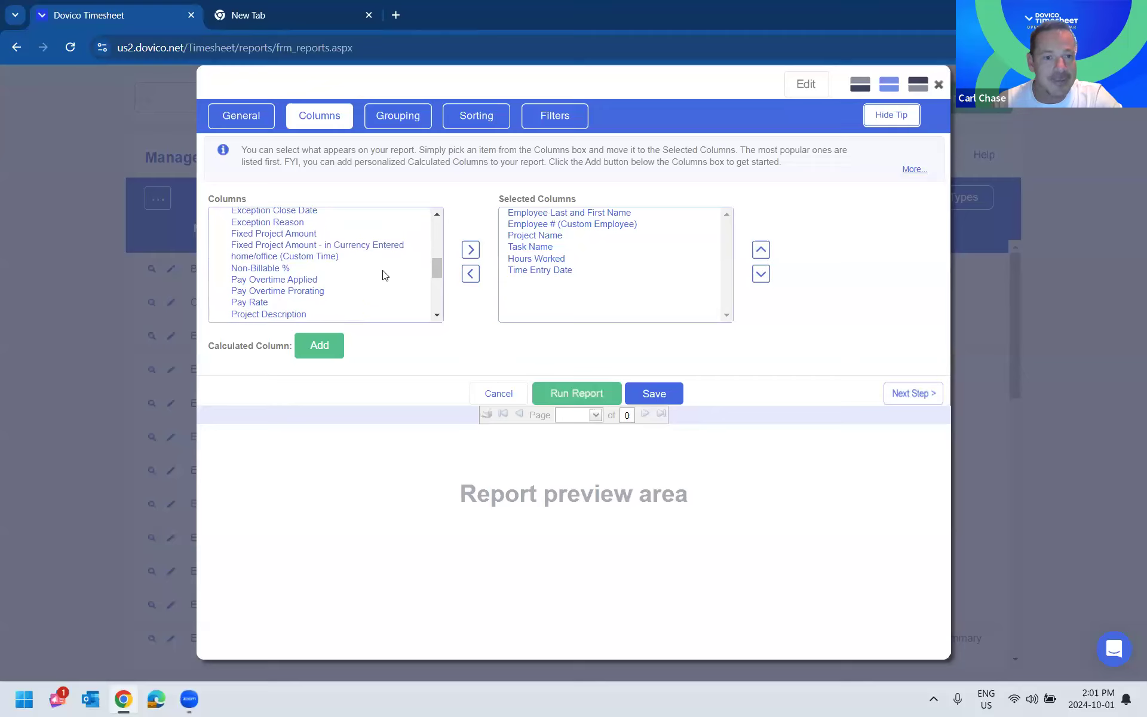
scroll(384, 275, down, 2)
scroll(384, 273, up, 4)
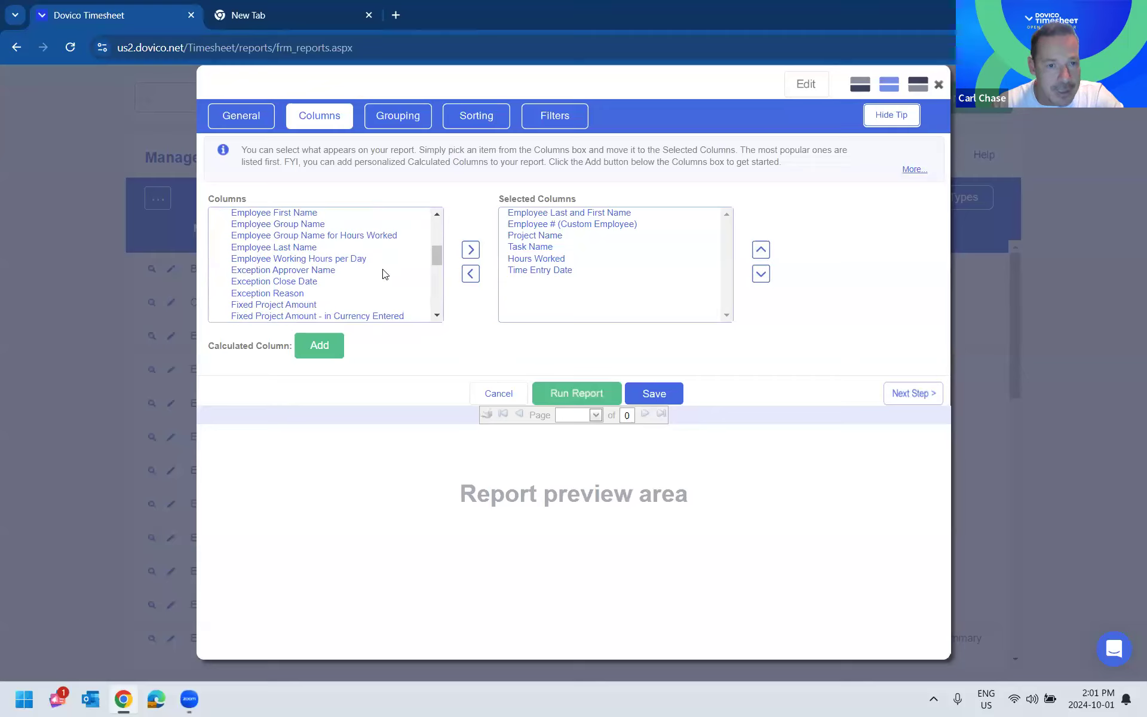
scroll(384, 274, up, 2)
- Add the Employee # (Custom Employee) List filter, and close the report without saving the changes
click(554, 116)
scroll(382, 274, down, 2)
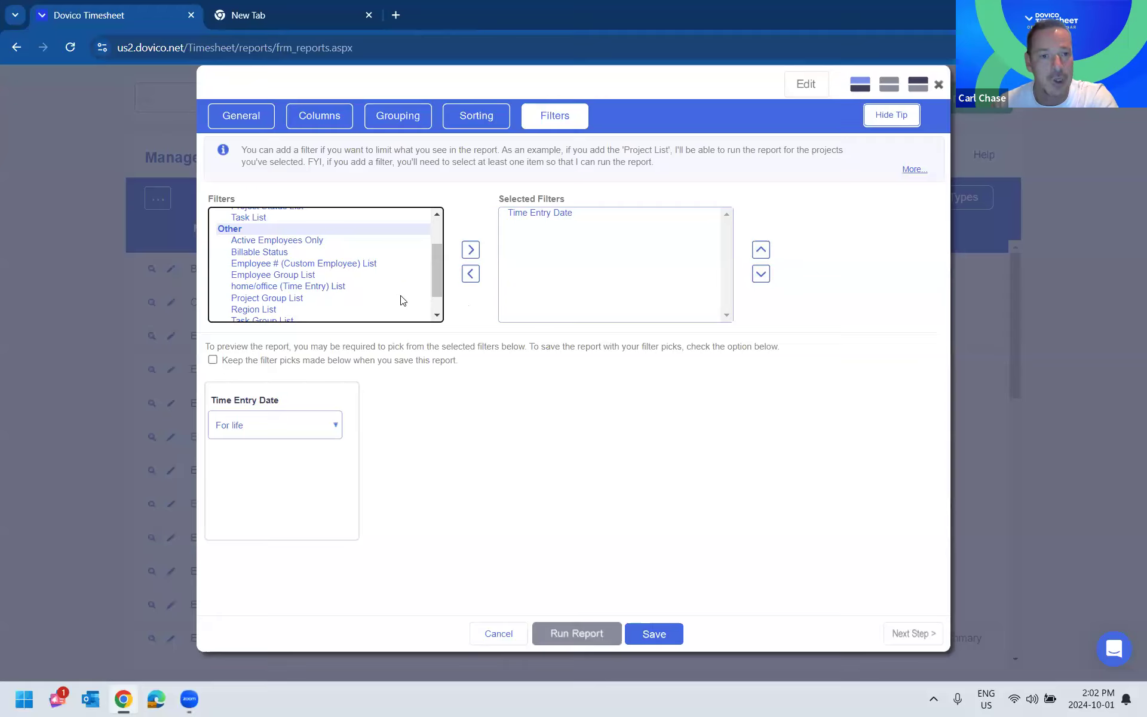
click(418, 264)
click(470, 250)
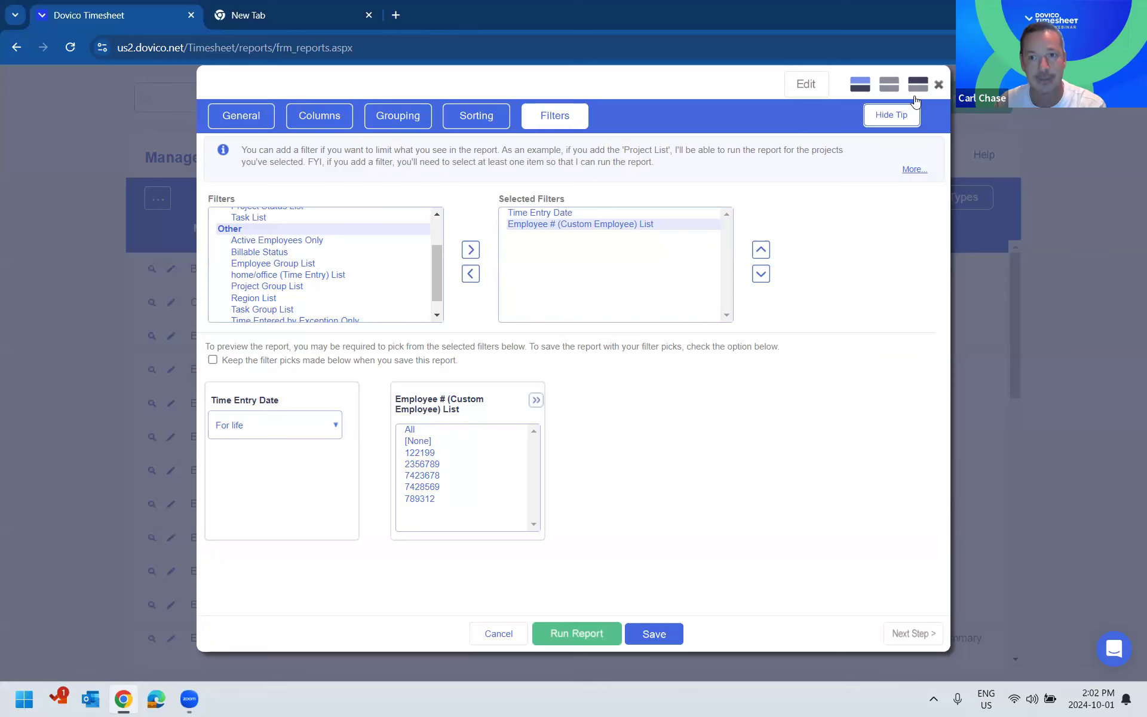
click(938, 85)
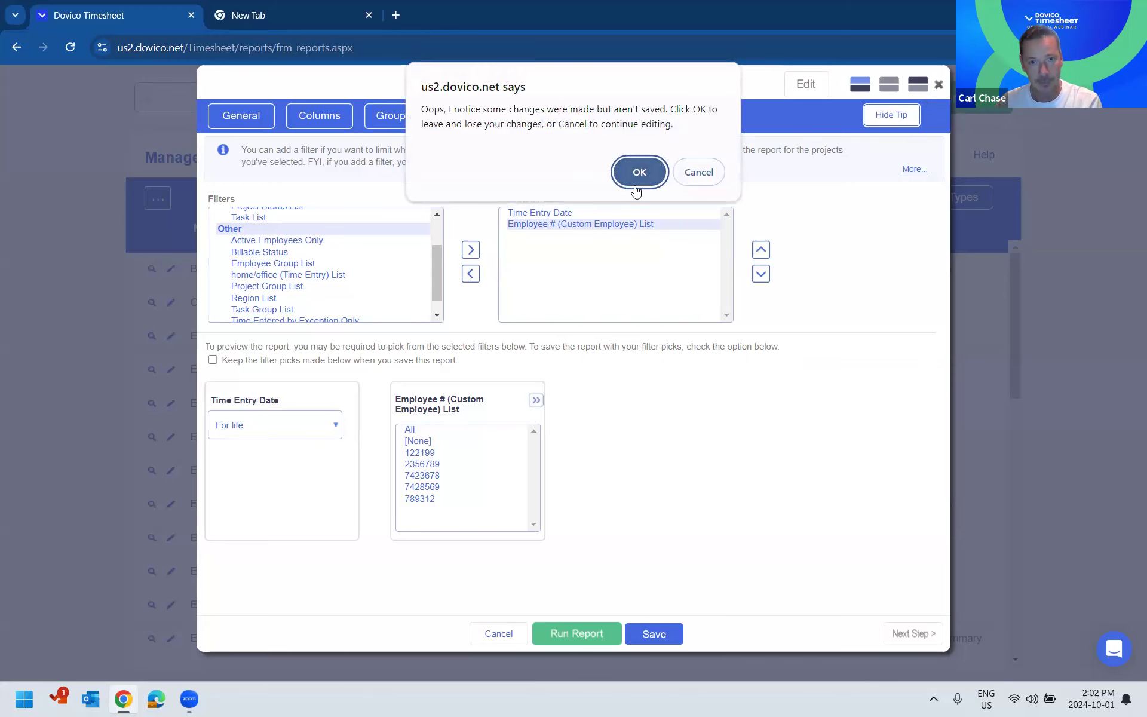
click(637, 179)
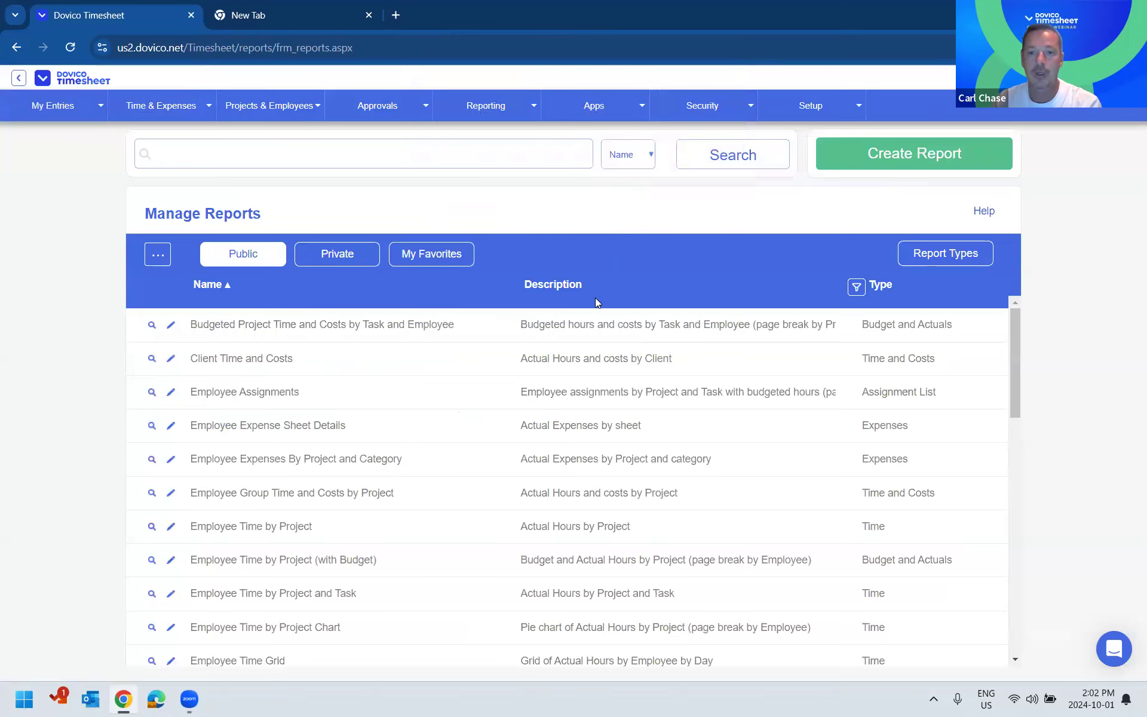
- Look at a blank new report and close it, and browse the private and favorite report lists
click(887, 167)
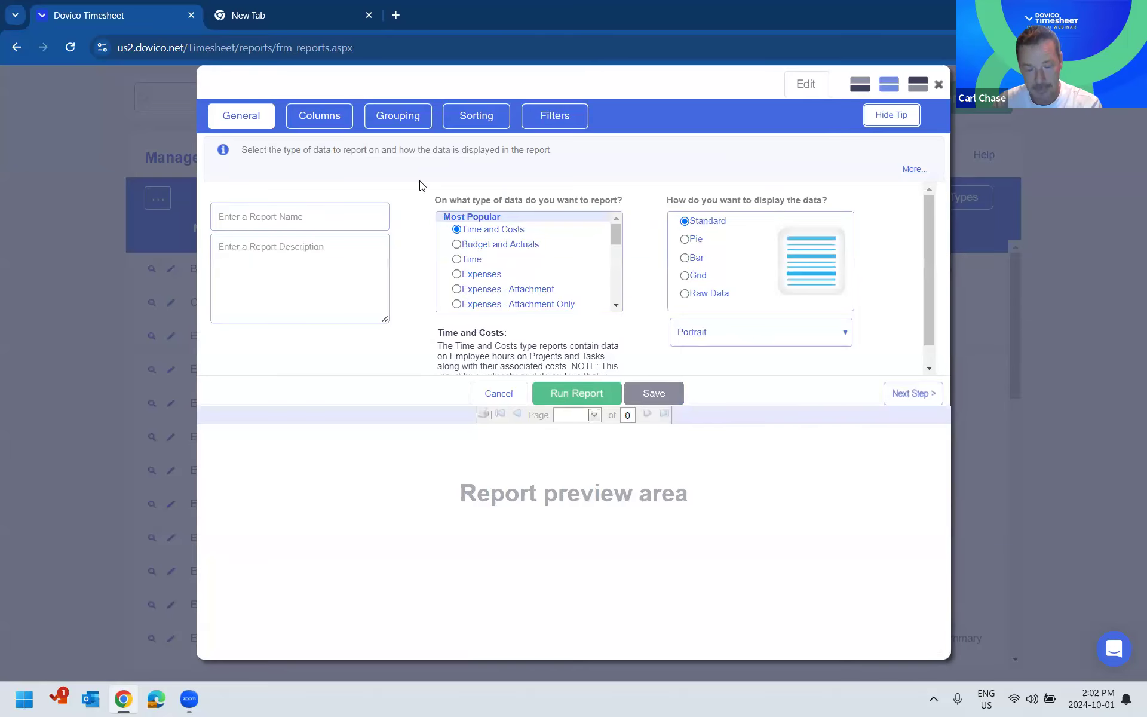
click(937, 86)
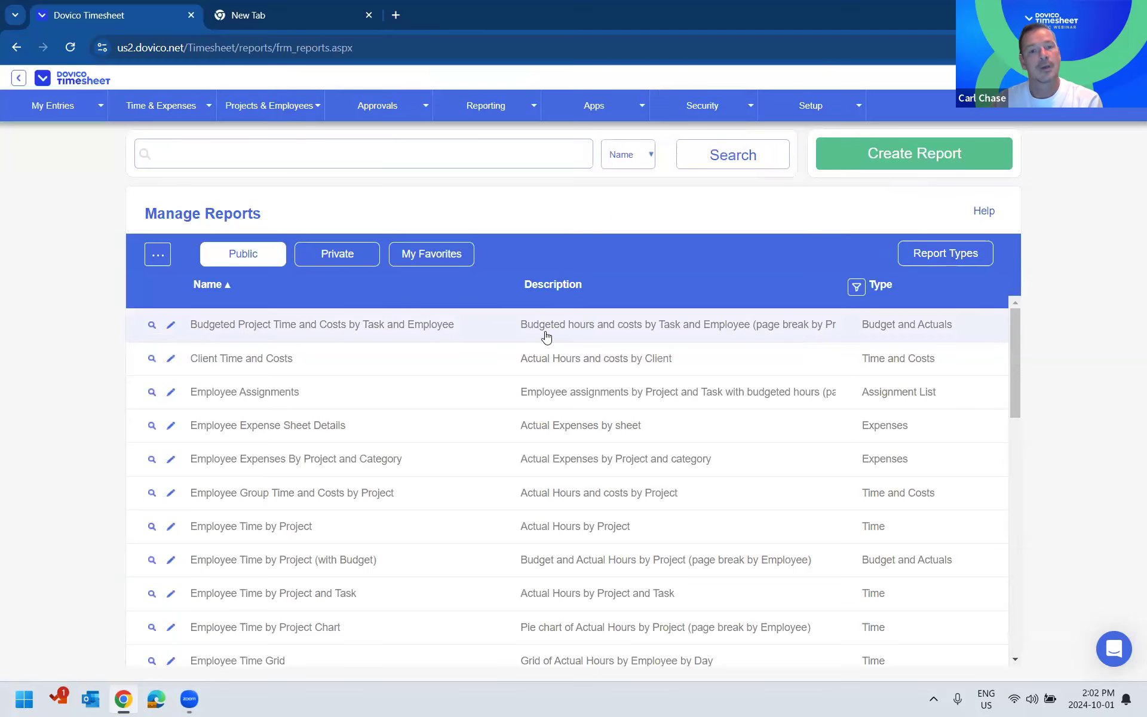
click(333, 256)
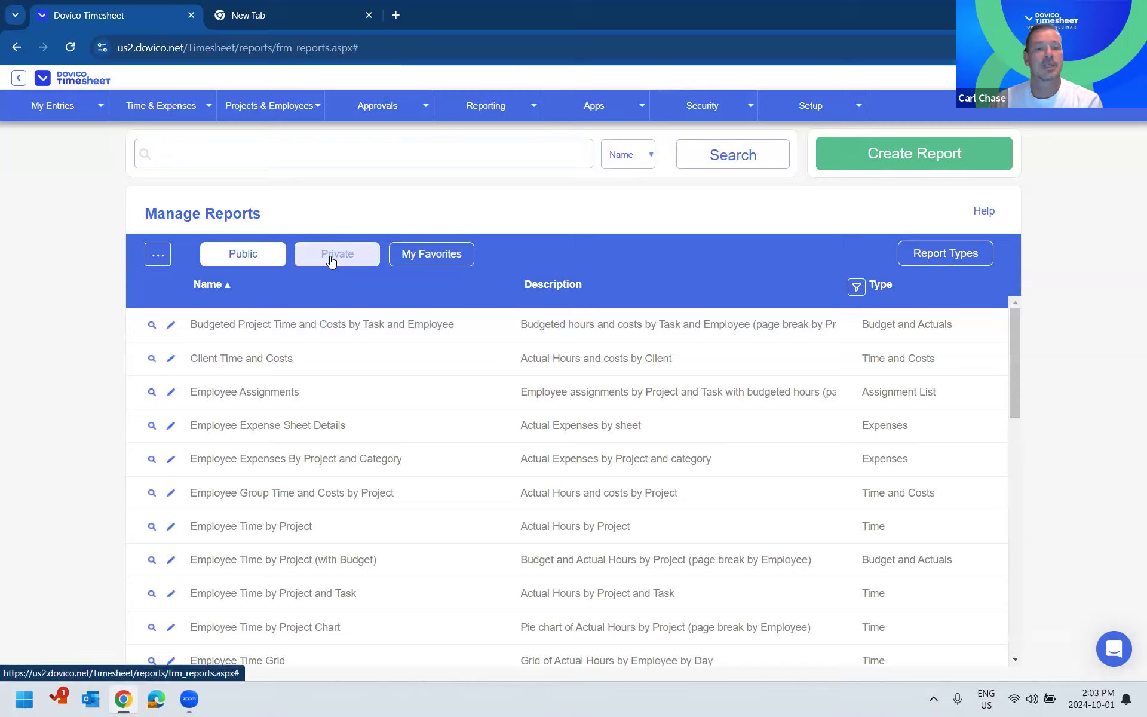
click(424, 255)
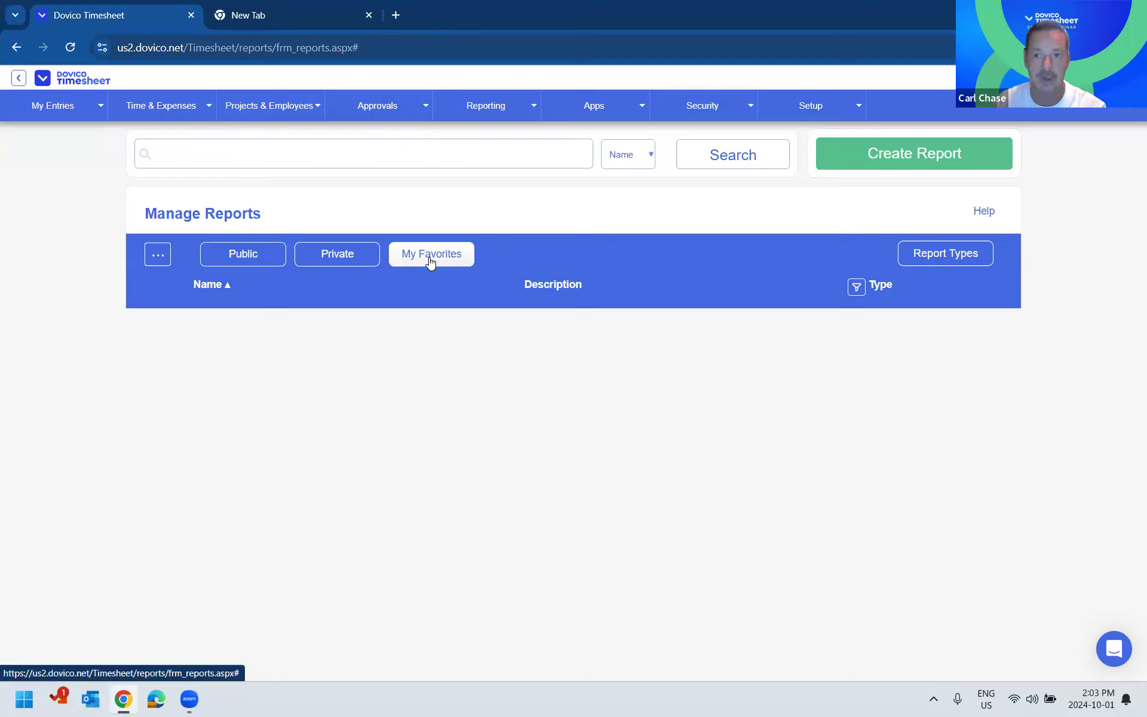
- Open the report import with its file selection and cancel it, and show the public reports again
click(155, 262)
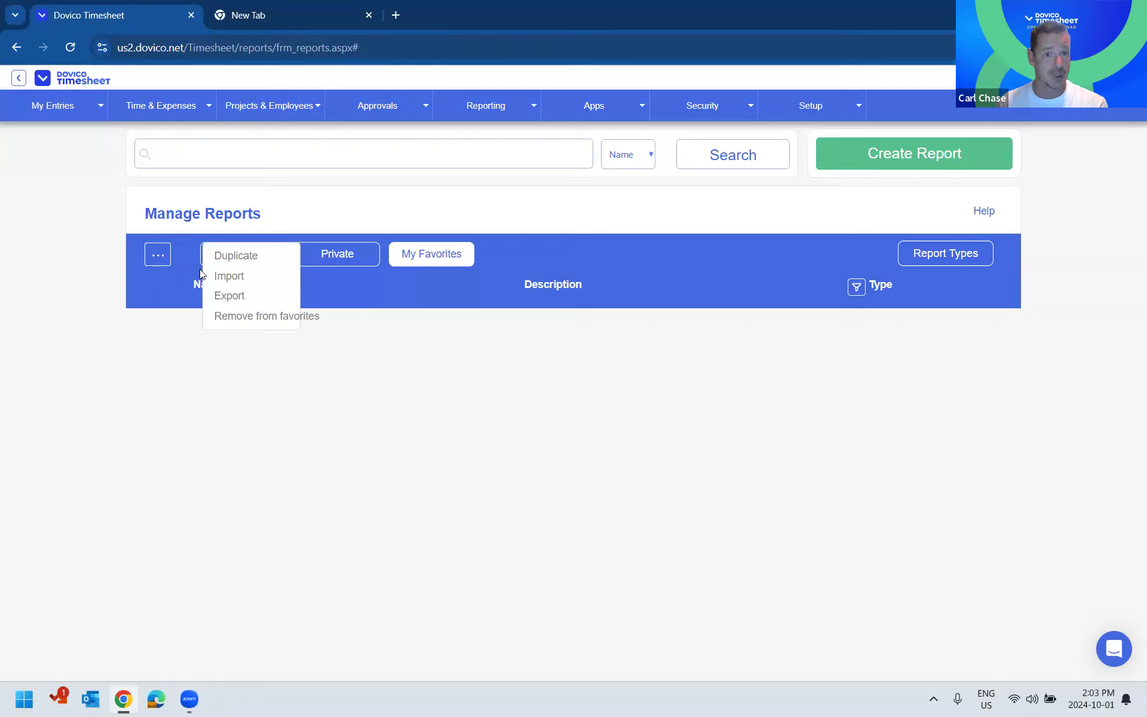
click(230, 276)
click(509, 374)
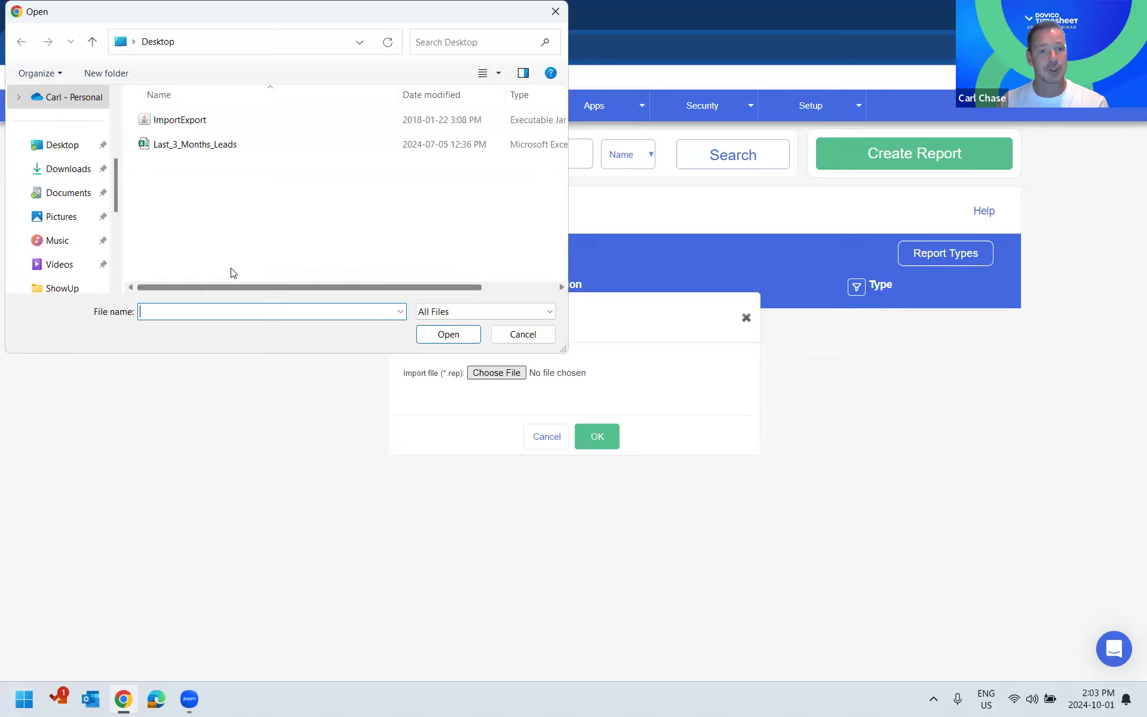
click(515, 334)
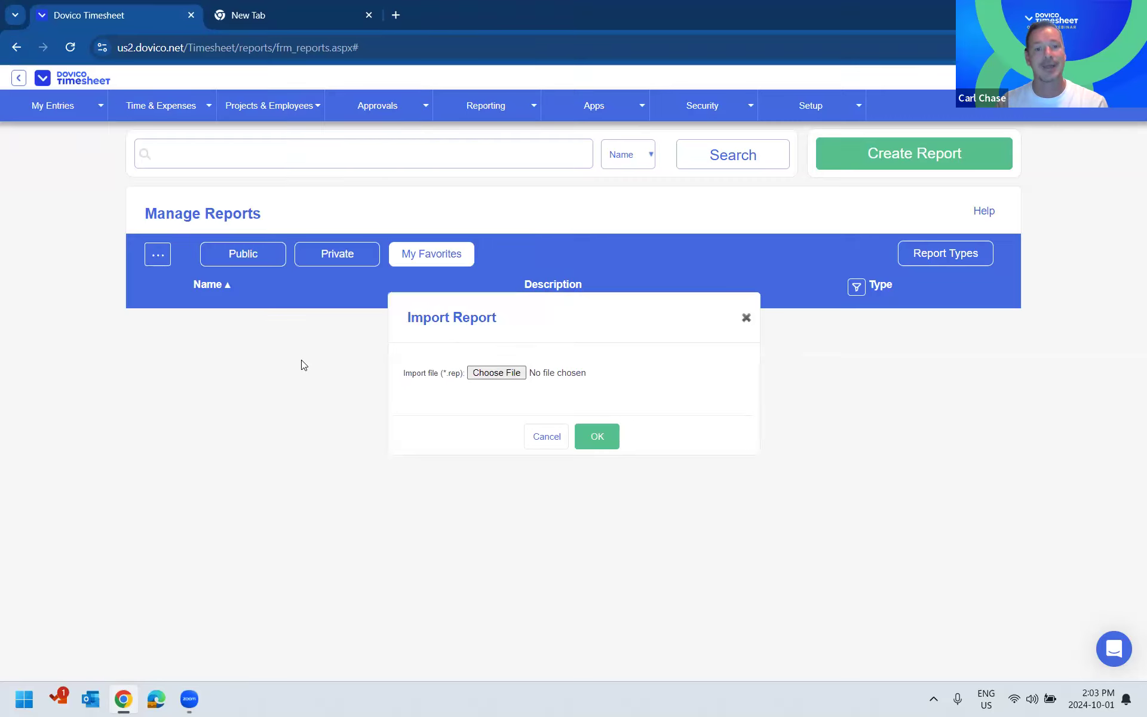
click(555, 437)
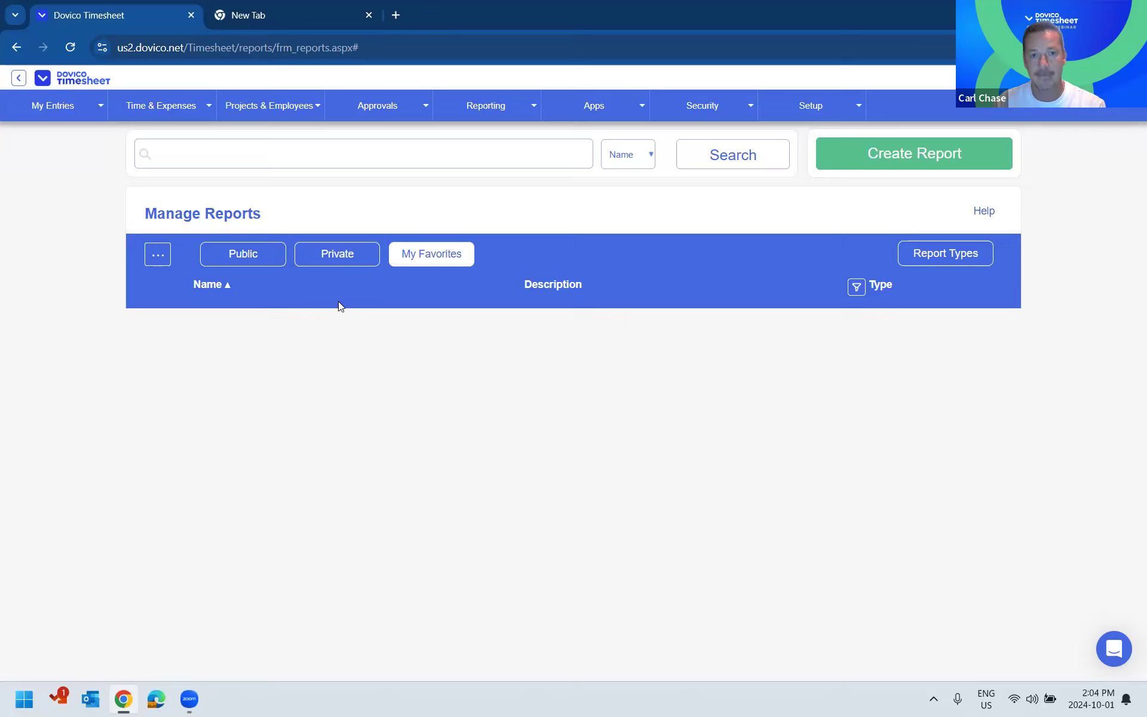
click(230, 257)
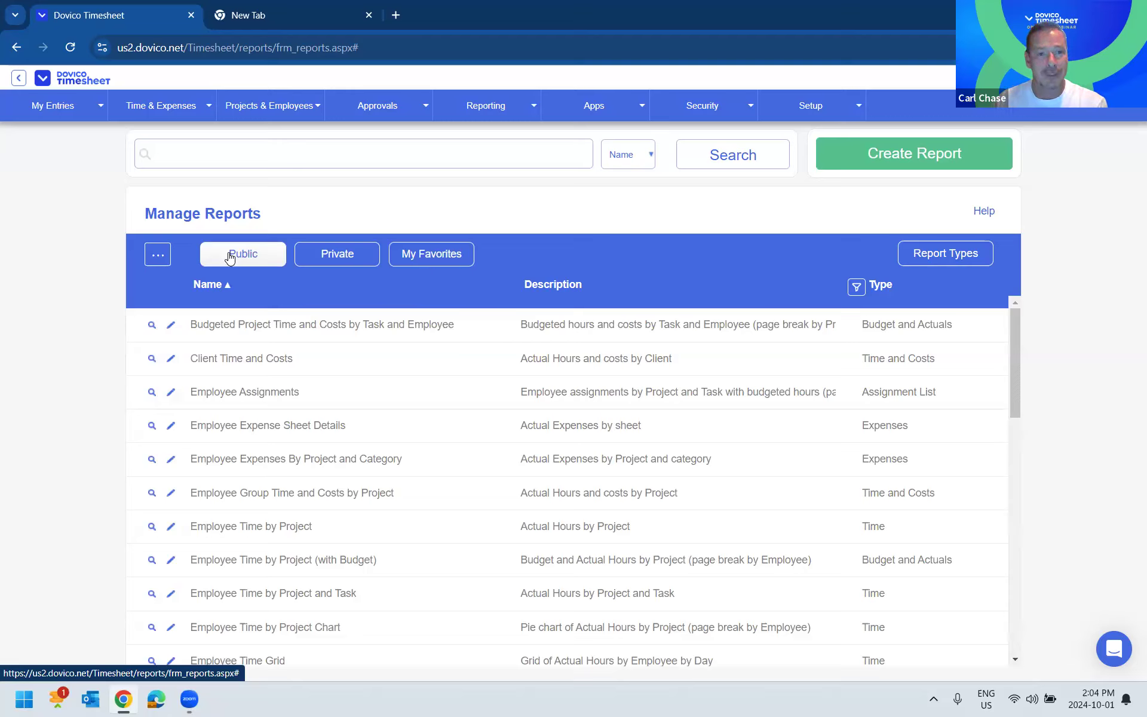
- Load showup.io in the second browser tab and open its Conversations page, and return to Dovico Timesheet
click(319, 22)
text(sho)
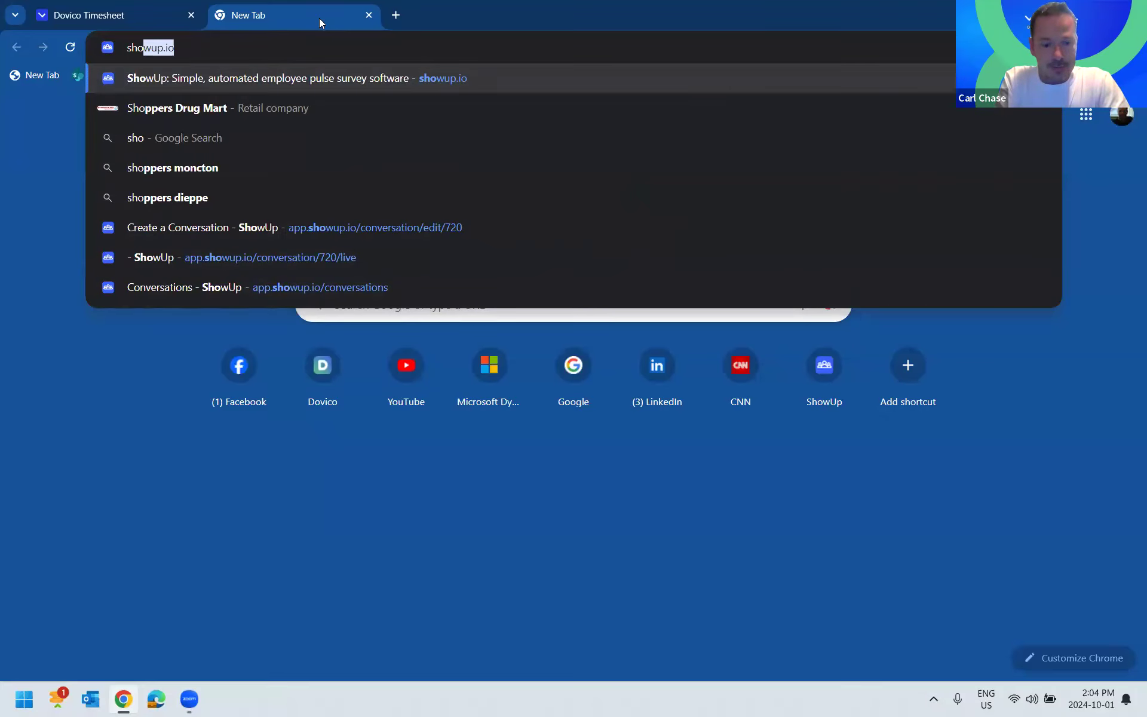
key(BackSpace)
key(BackSpace)
key(BackSpace)
key(BackSpace)
text(showup.io)
key(Return)
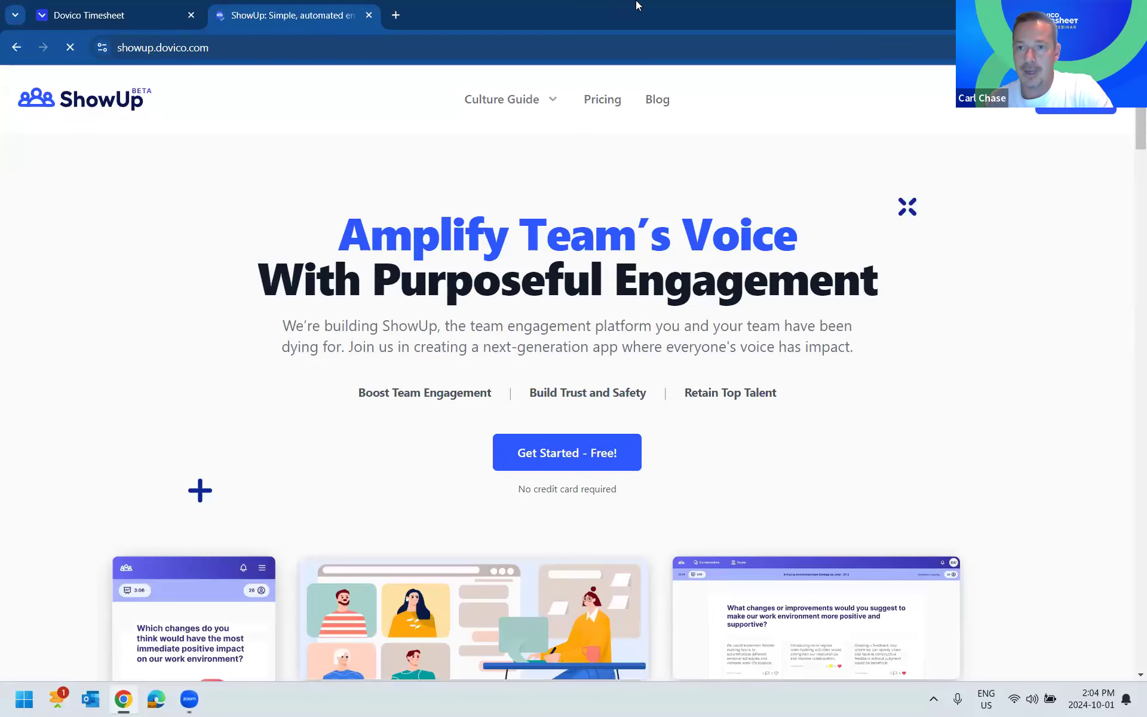
click(1061, 109)
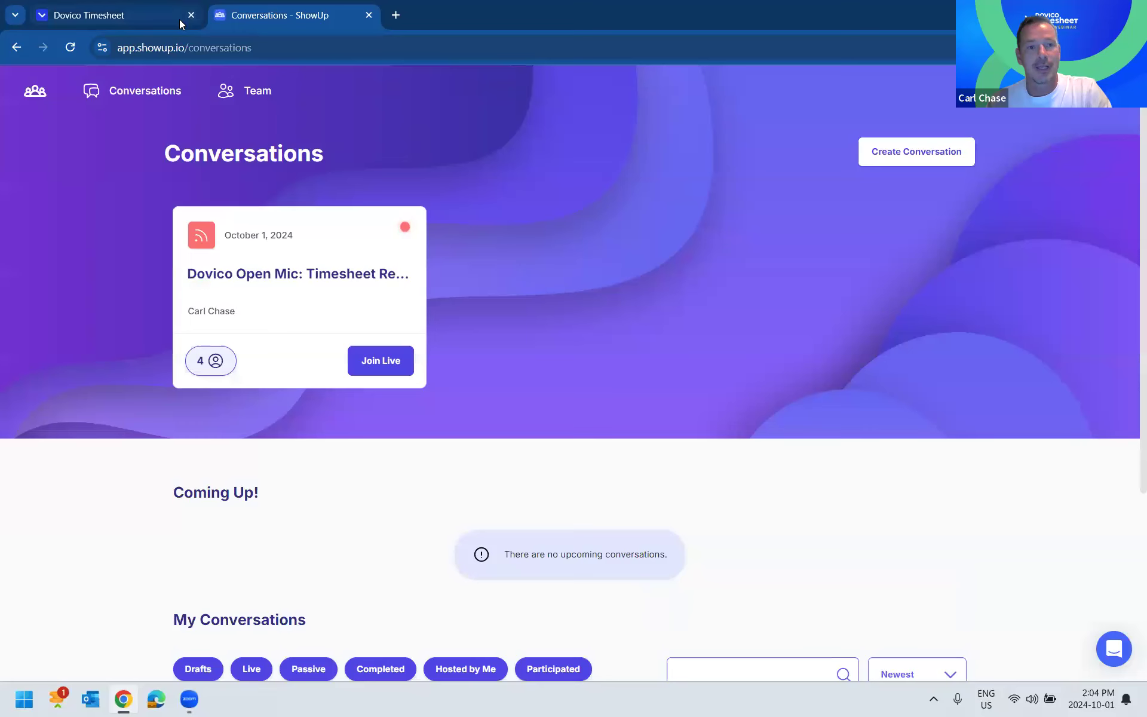
click(119, 15)
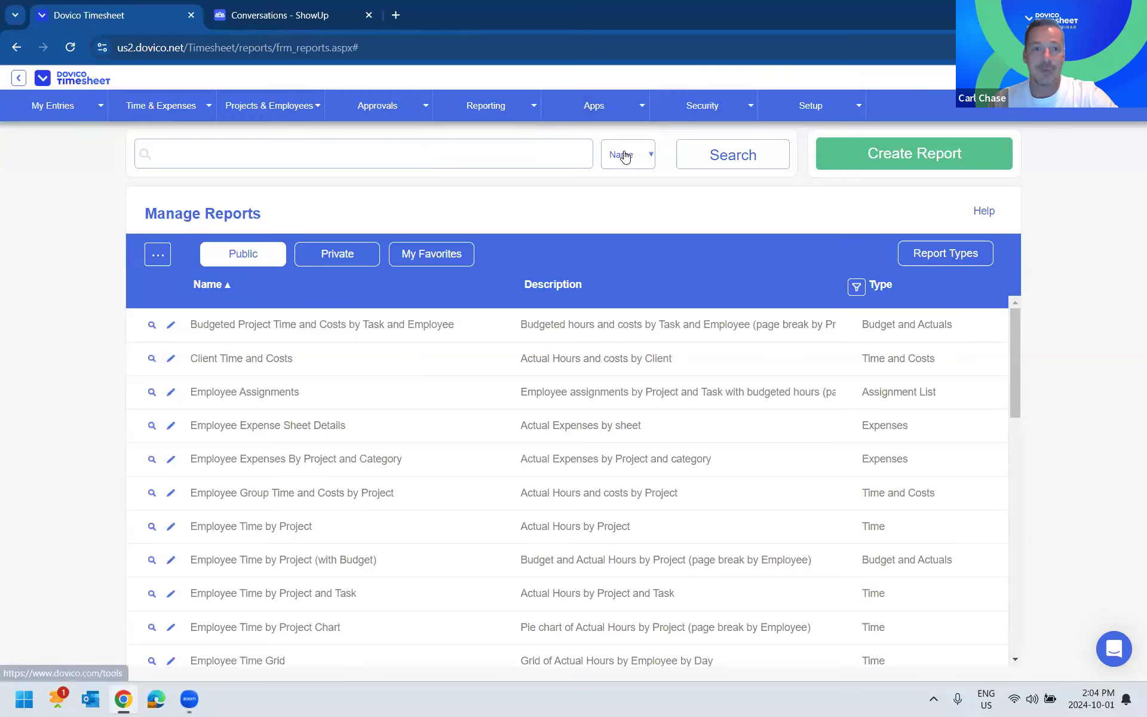
- Switch to ShowUp and join the live Dovico Open Mic conversation, and return to Dovico Timesheet
mouse_move(203, 697)
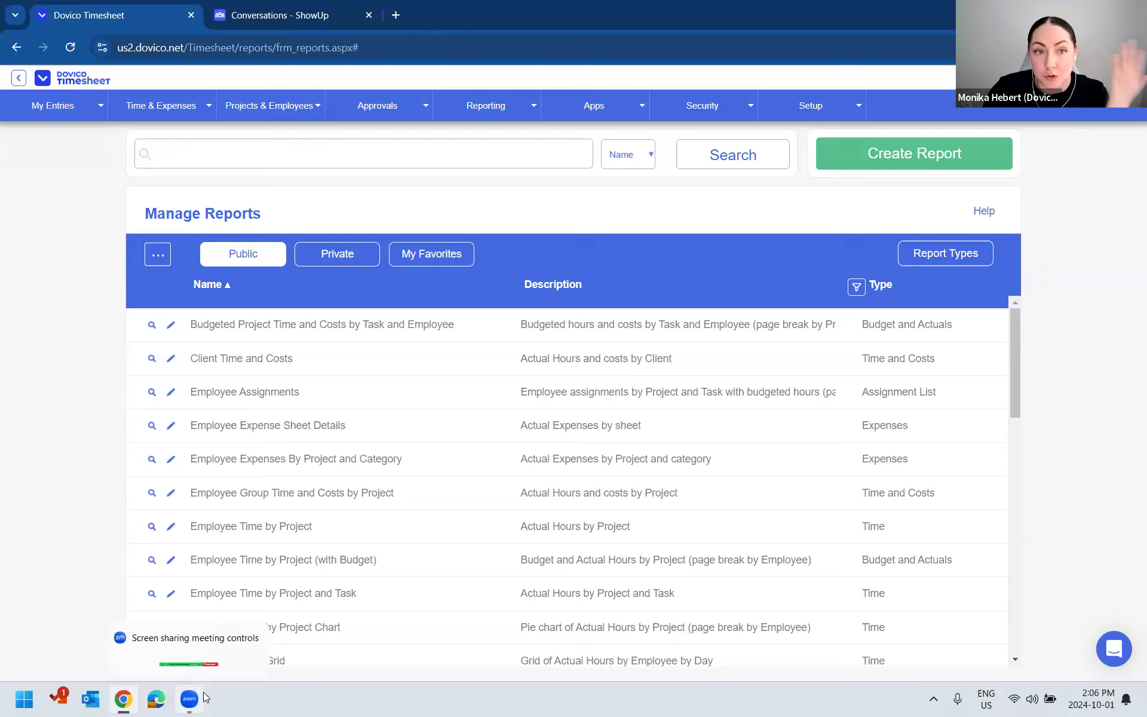
click(276, 18)
click(368, 359)
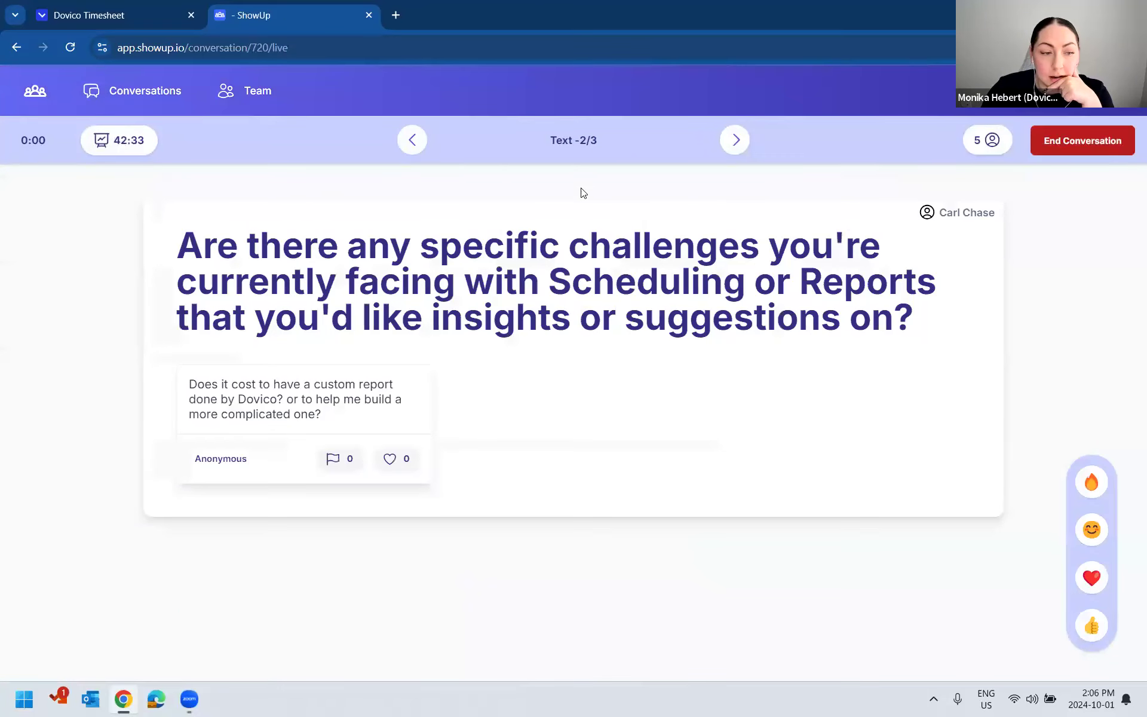
click(149, 15)
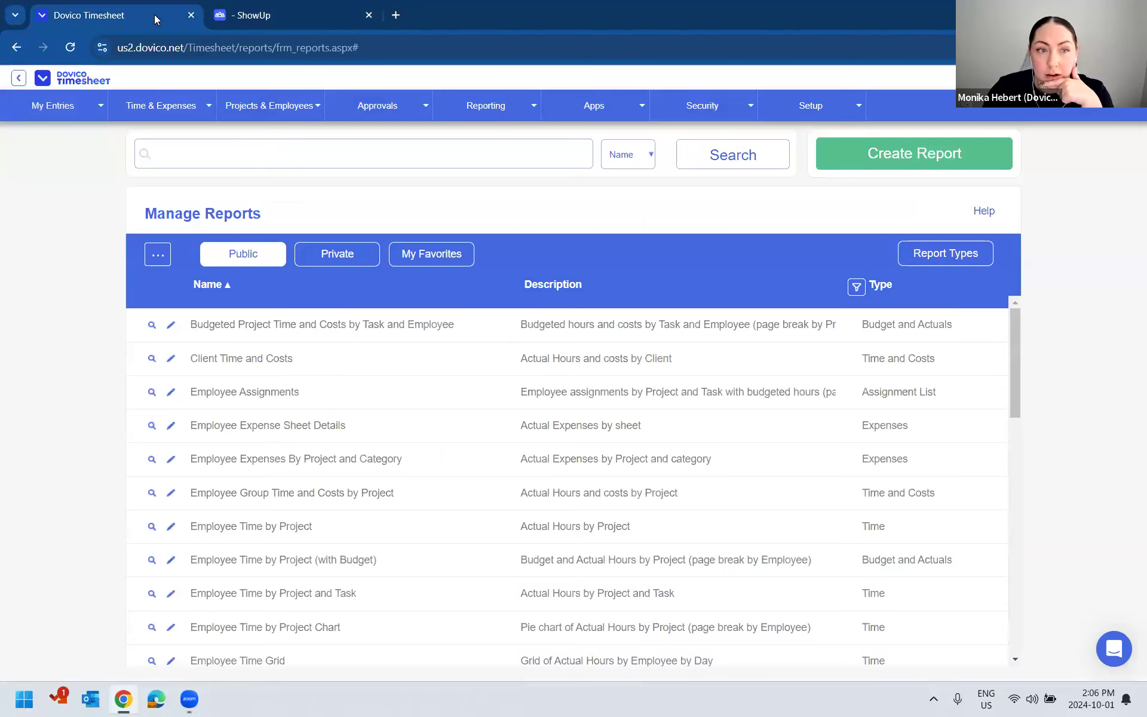